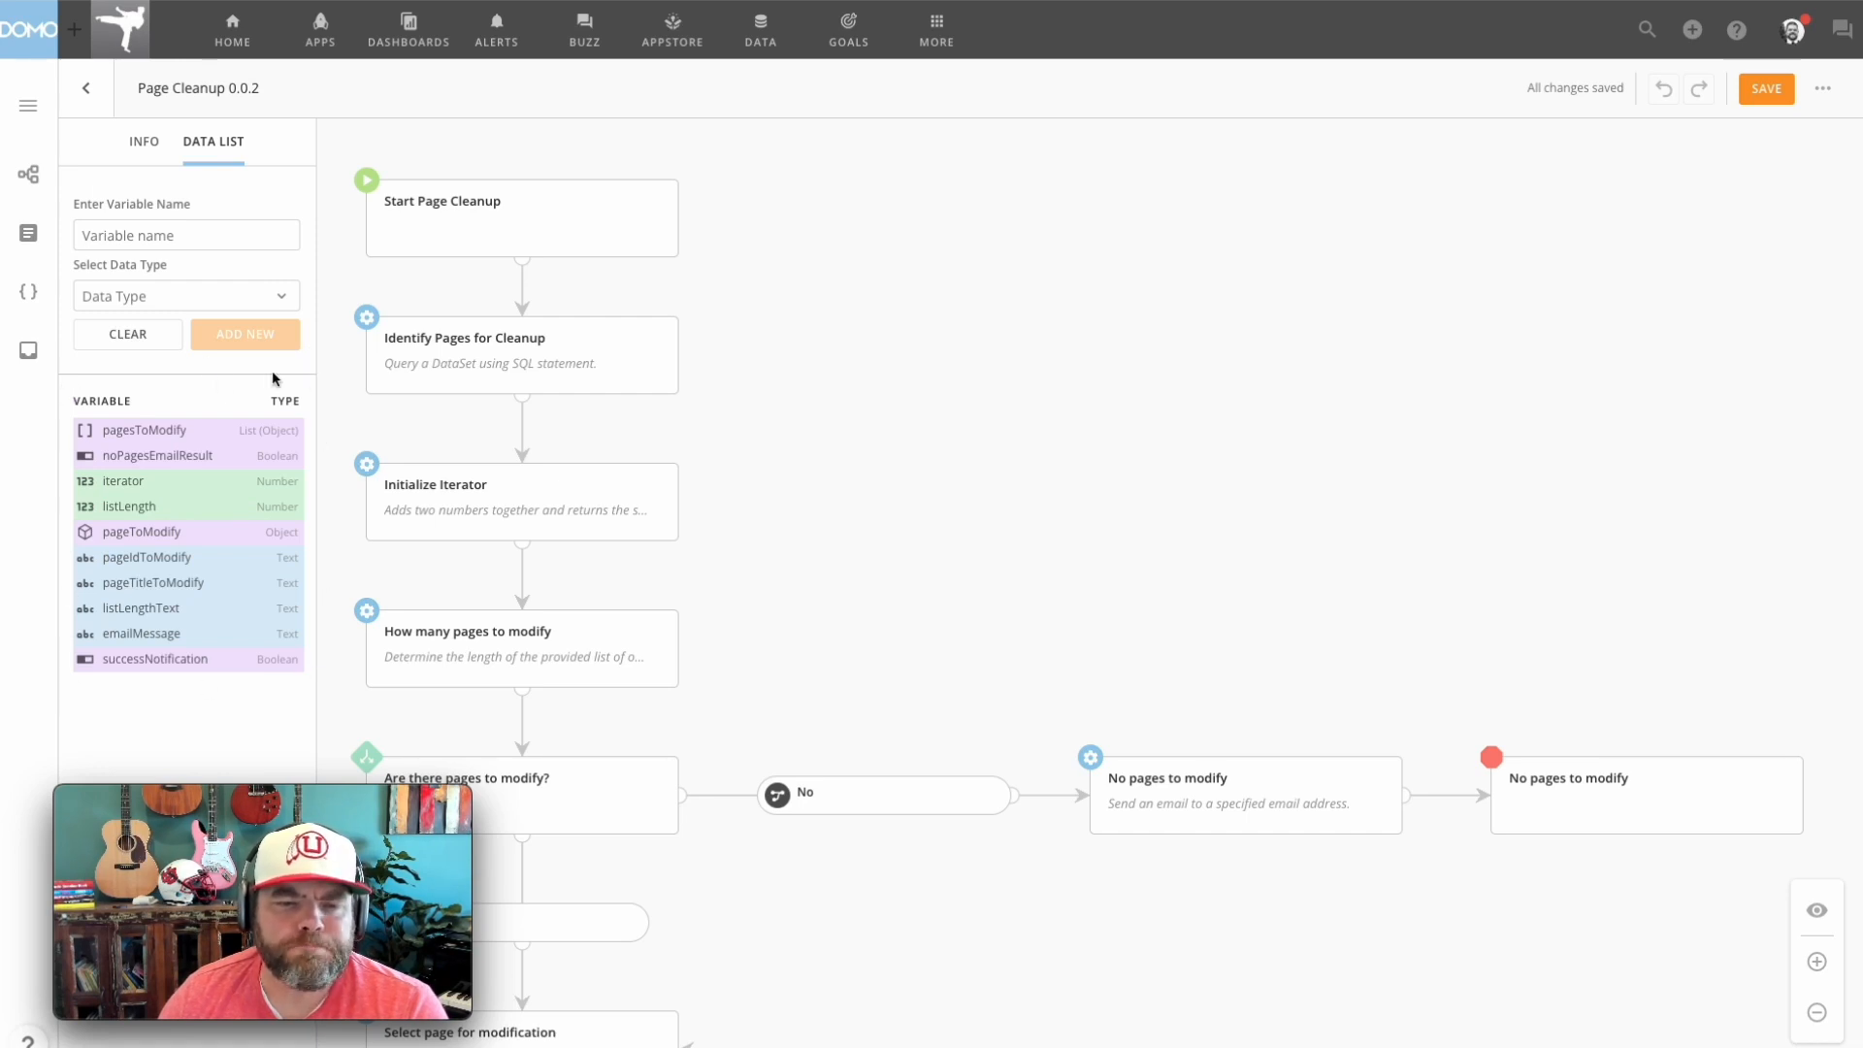
Step: Open the Identify Pages for Cleanup step and review the mapping options for its datasetId input
left_click(596, 352)
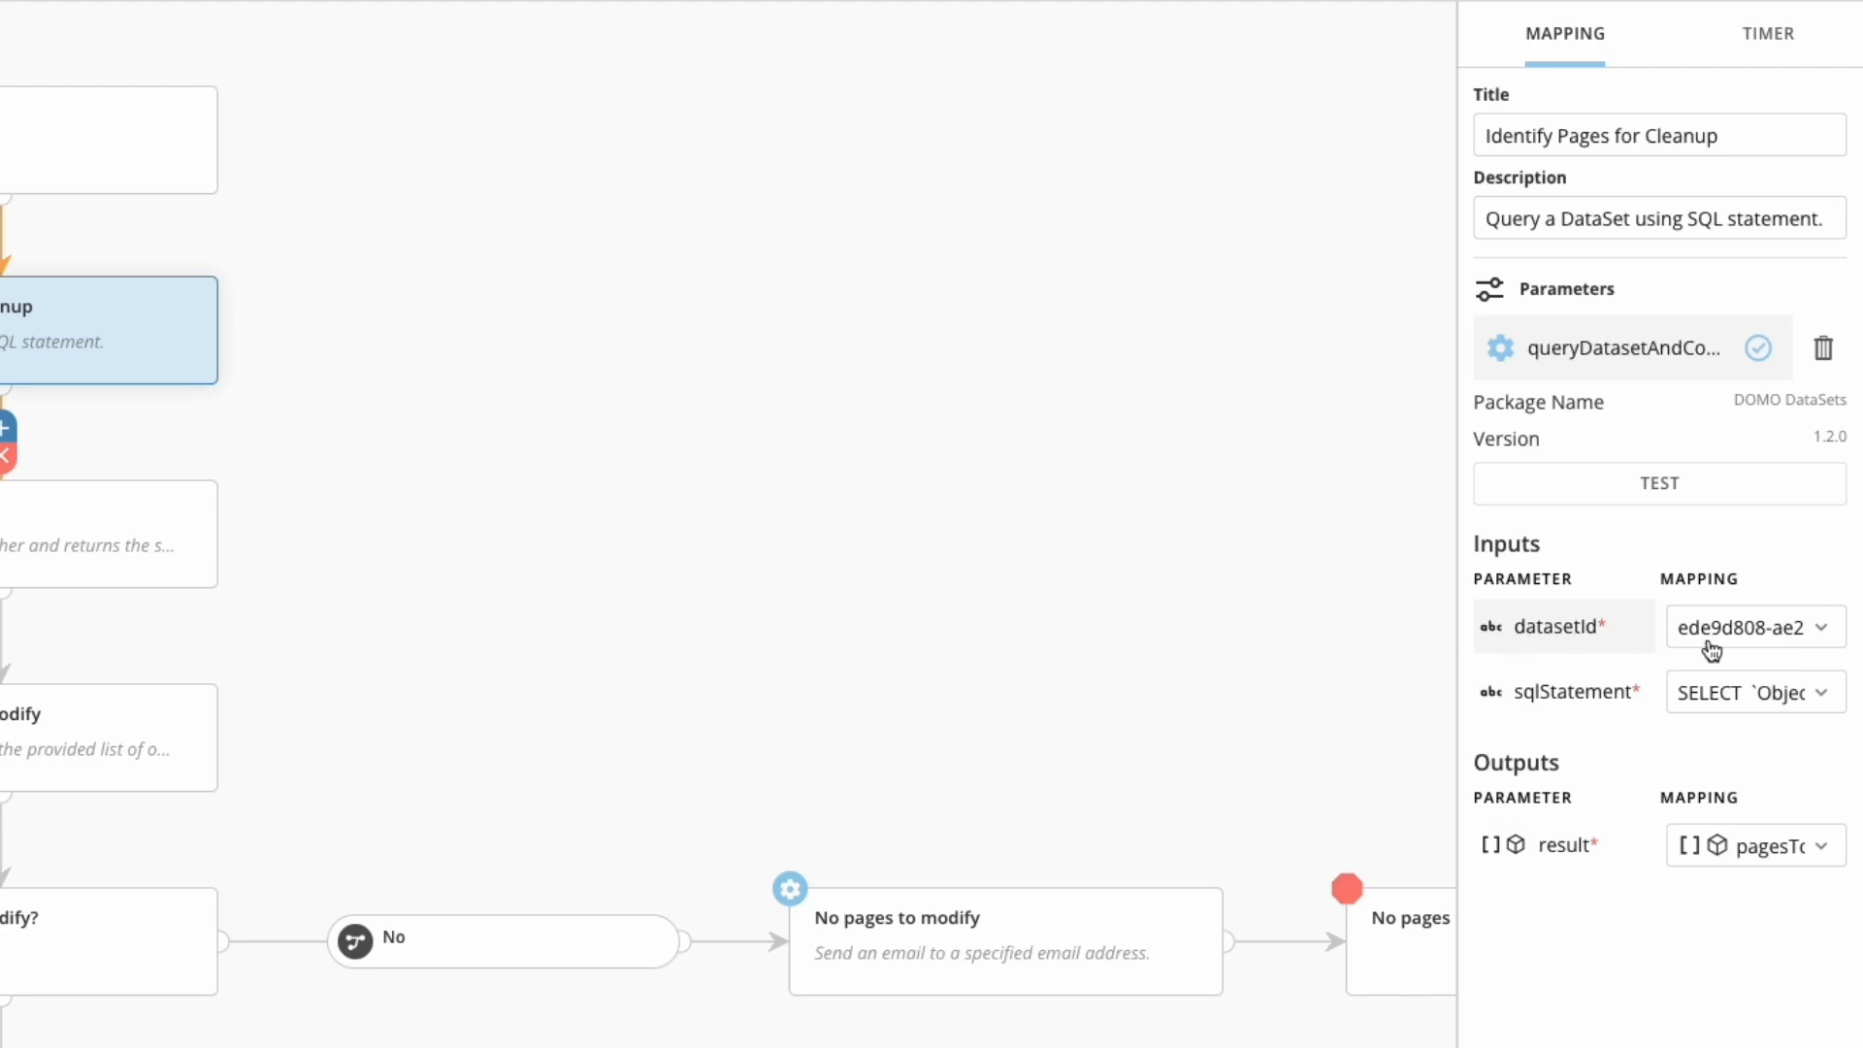
left_click(1757, 643)
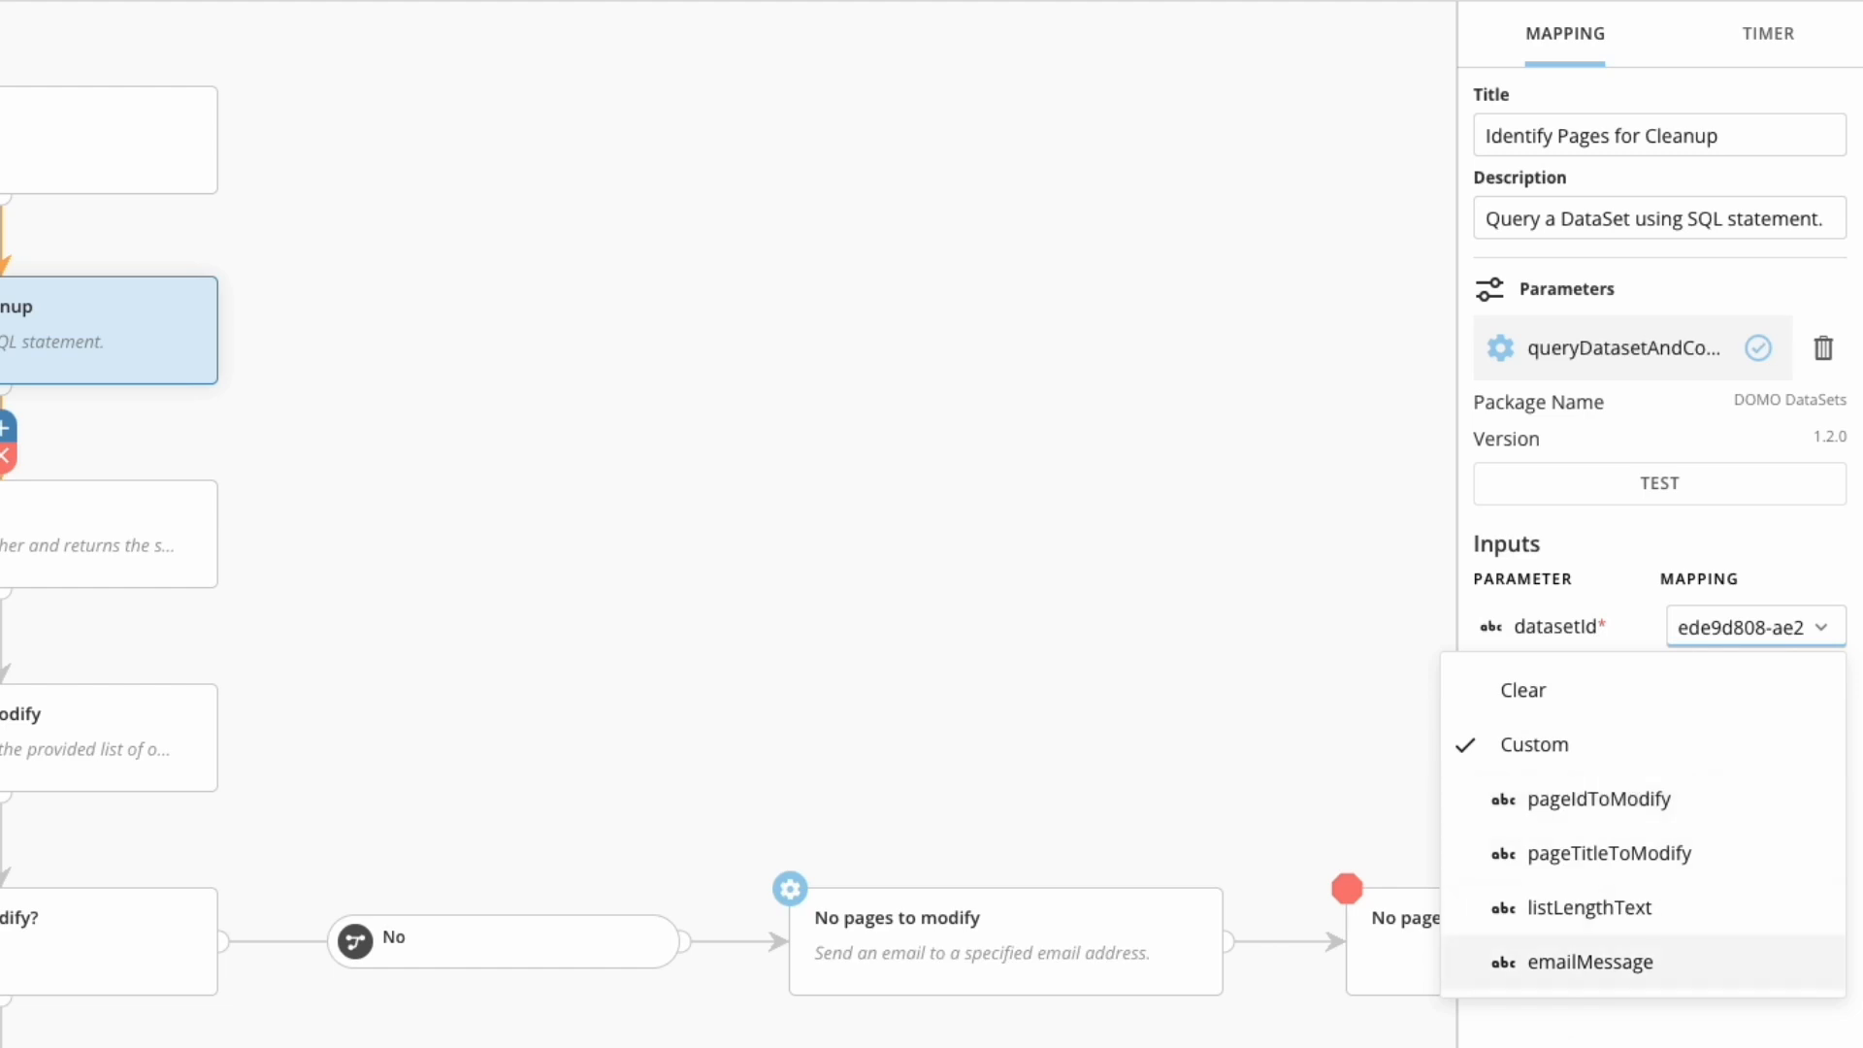
left_click(1601, 1025)
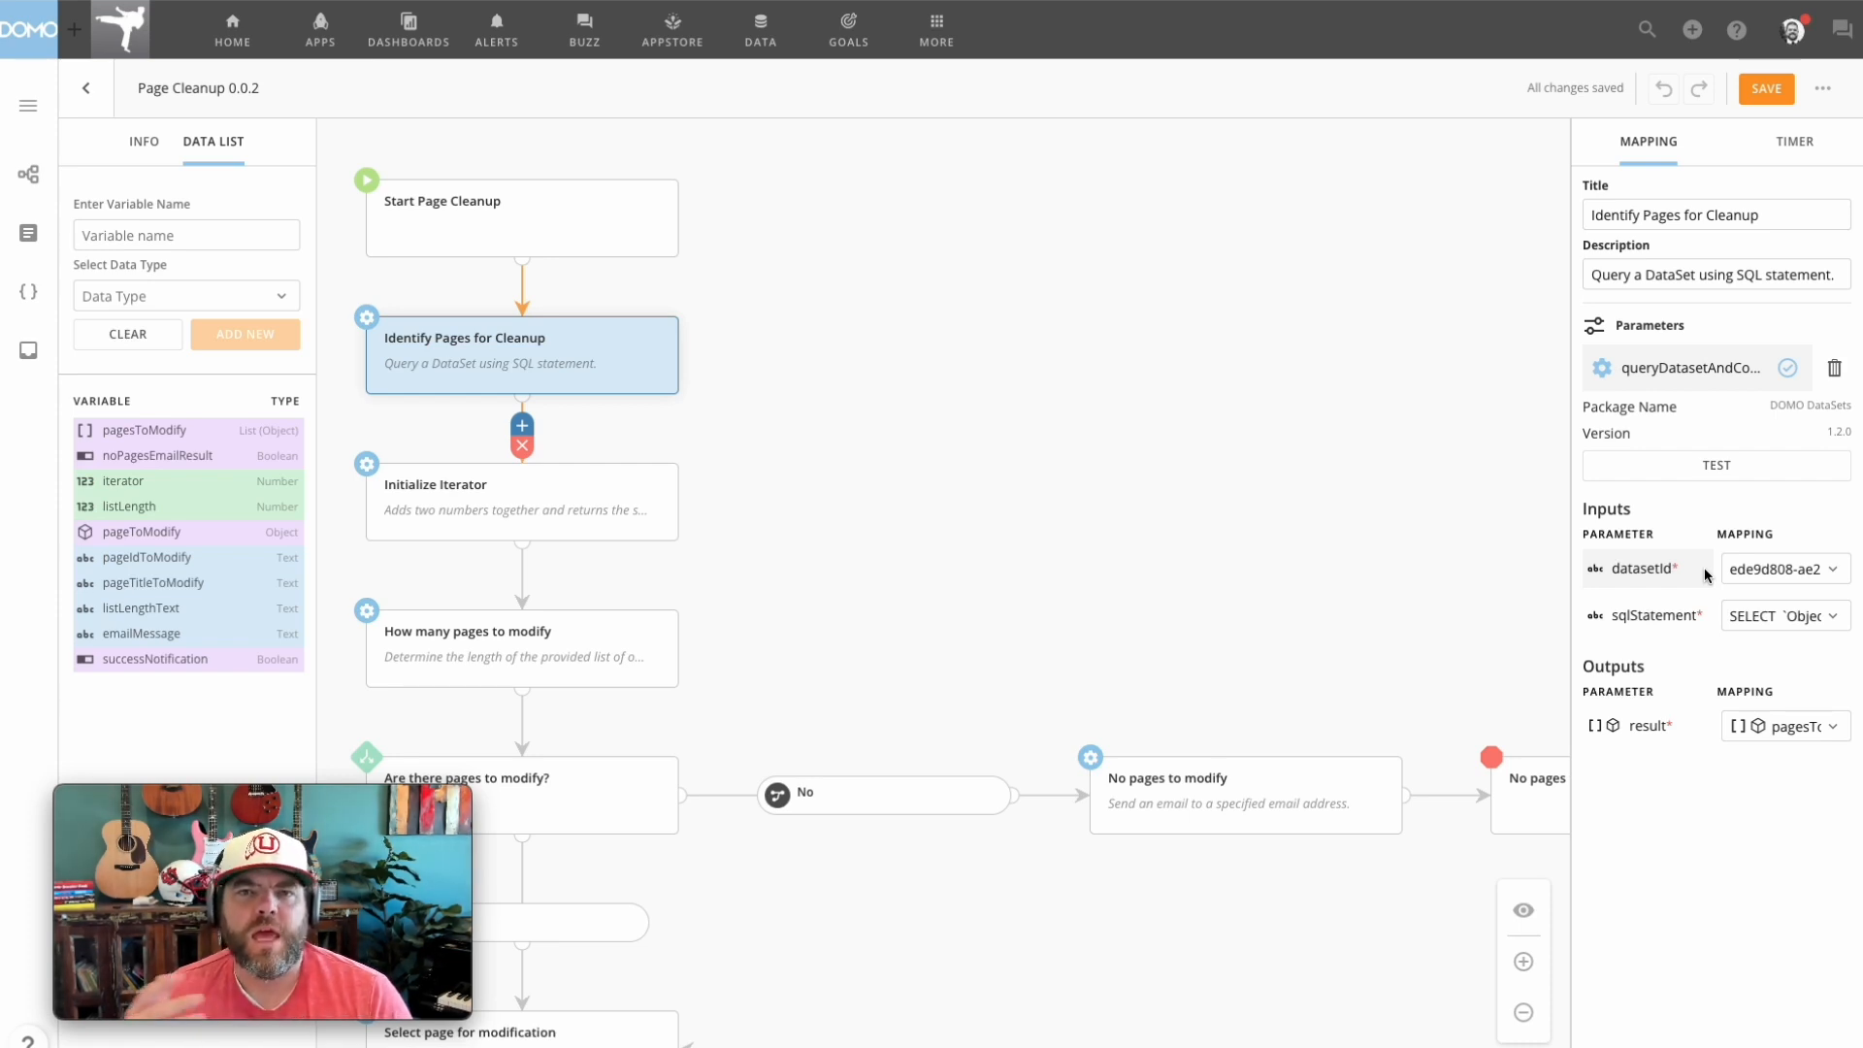
Step: Set the new variable's data type to List and view the available list data types
left_click(287, 303)
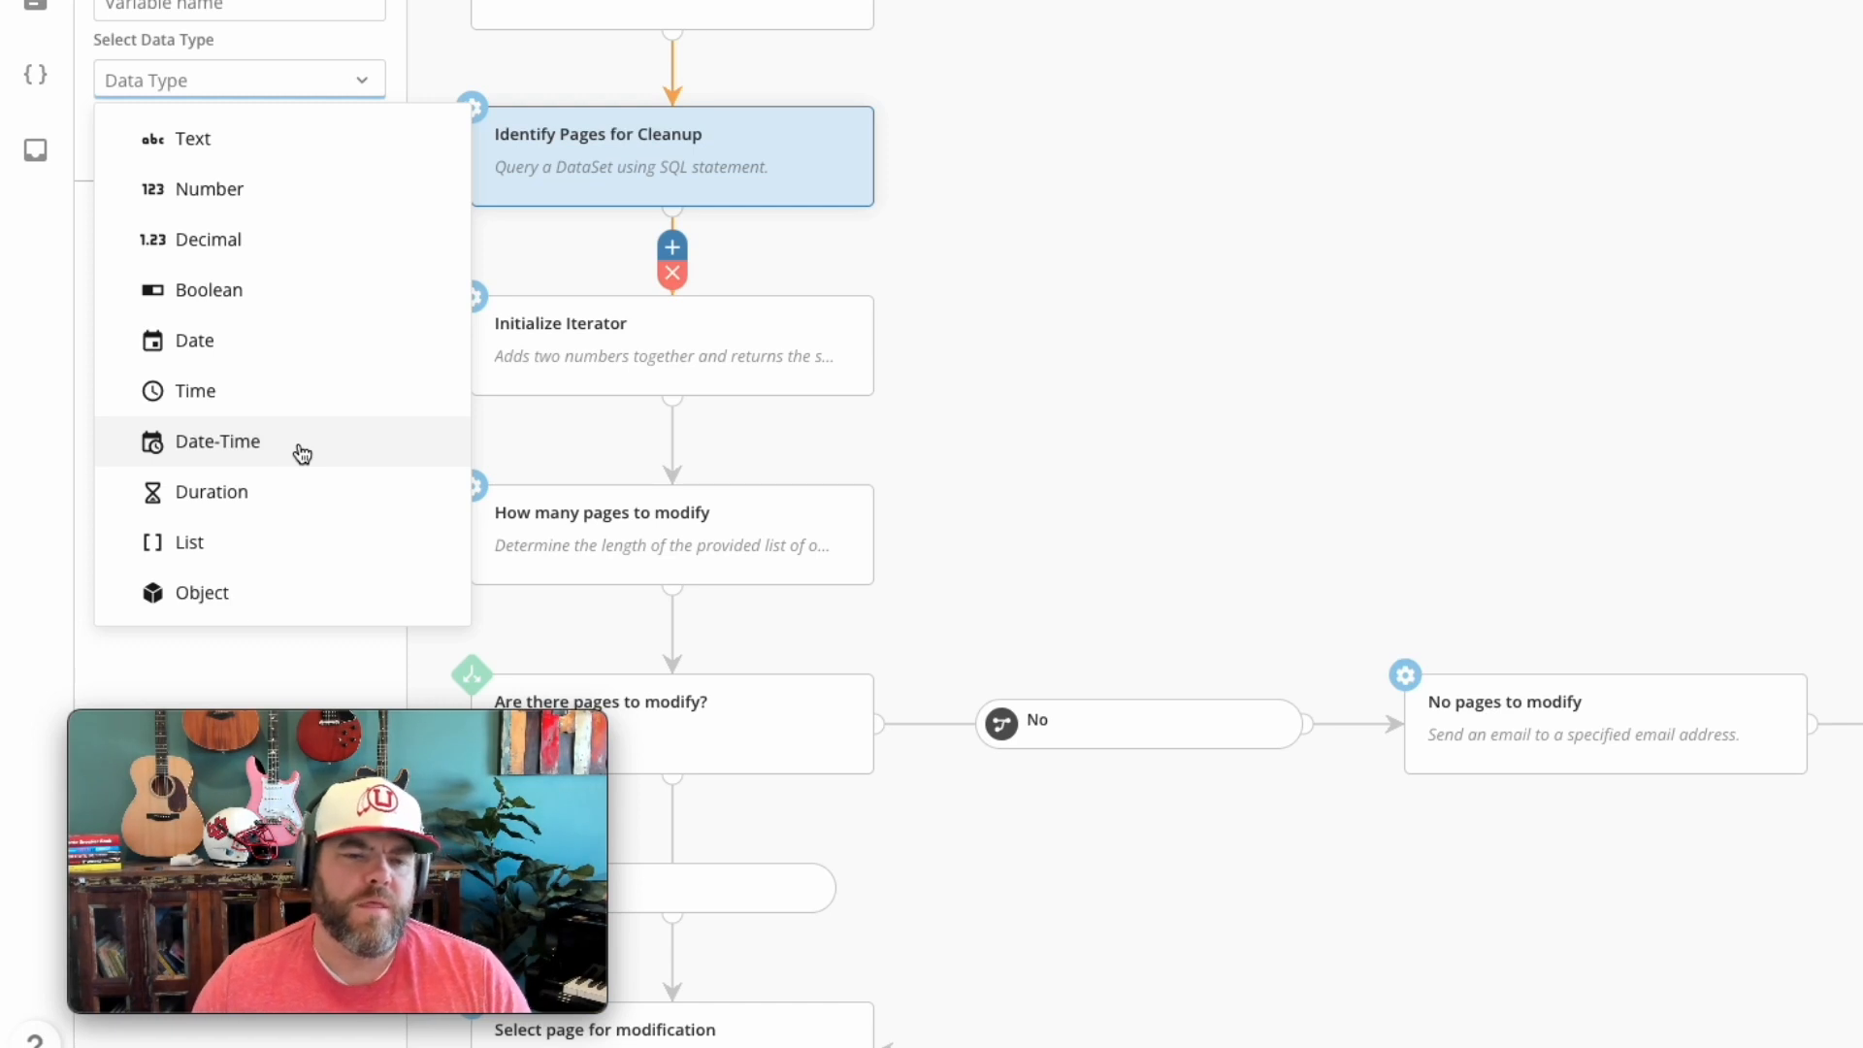
left_click(216, 543)
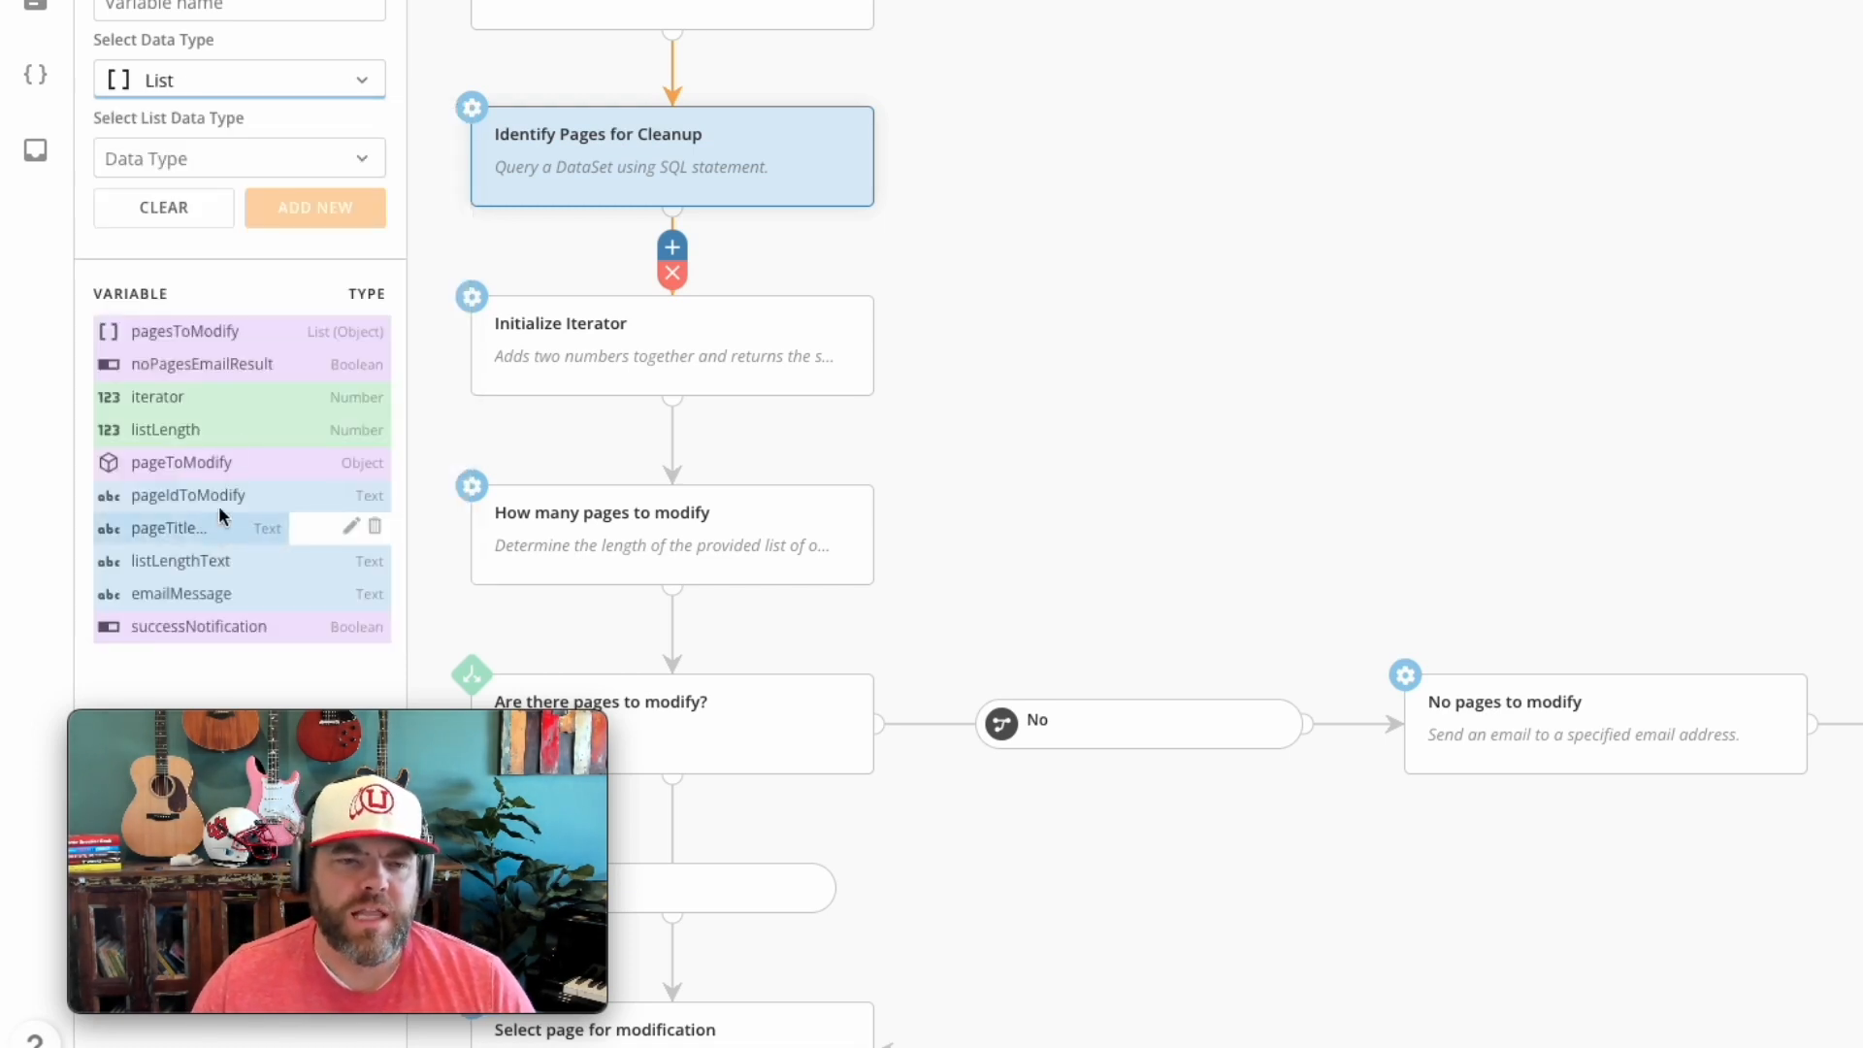
left_click(218, 159)
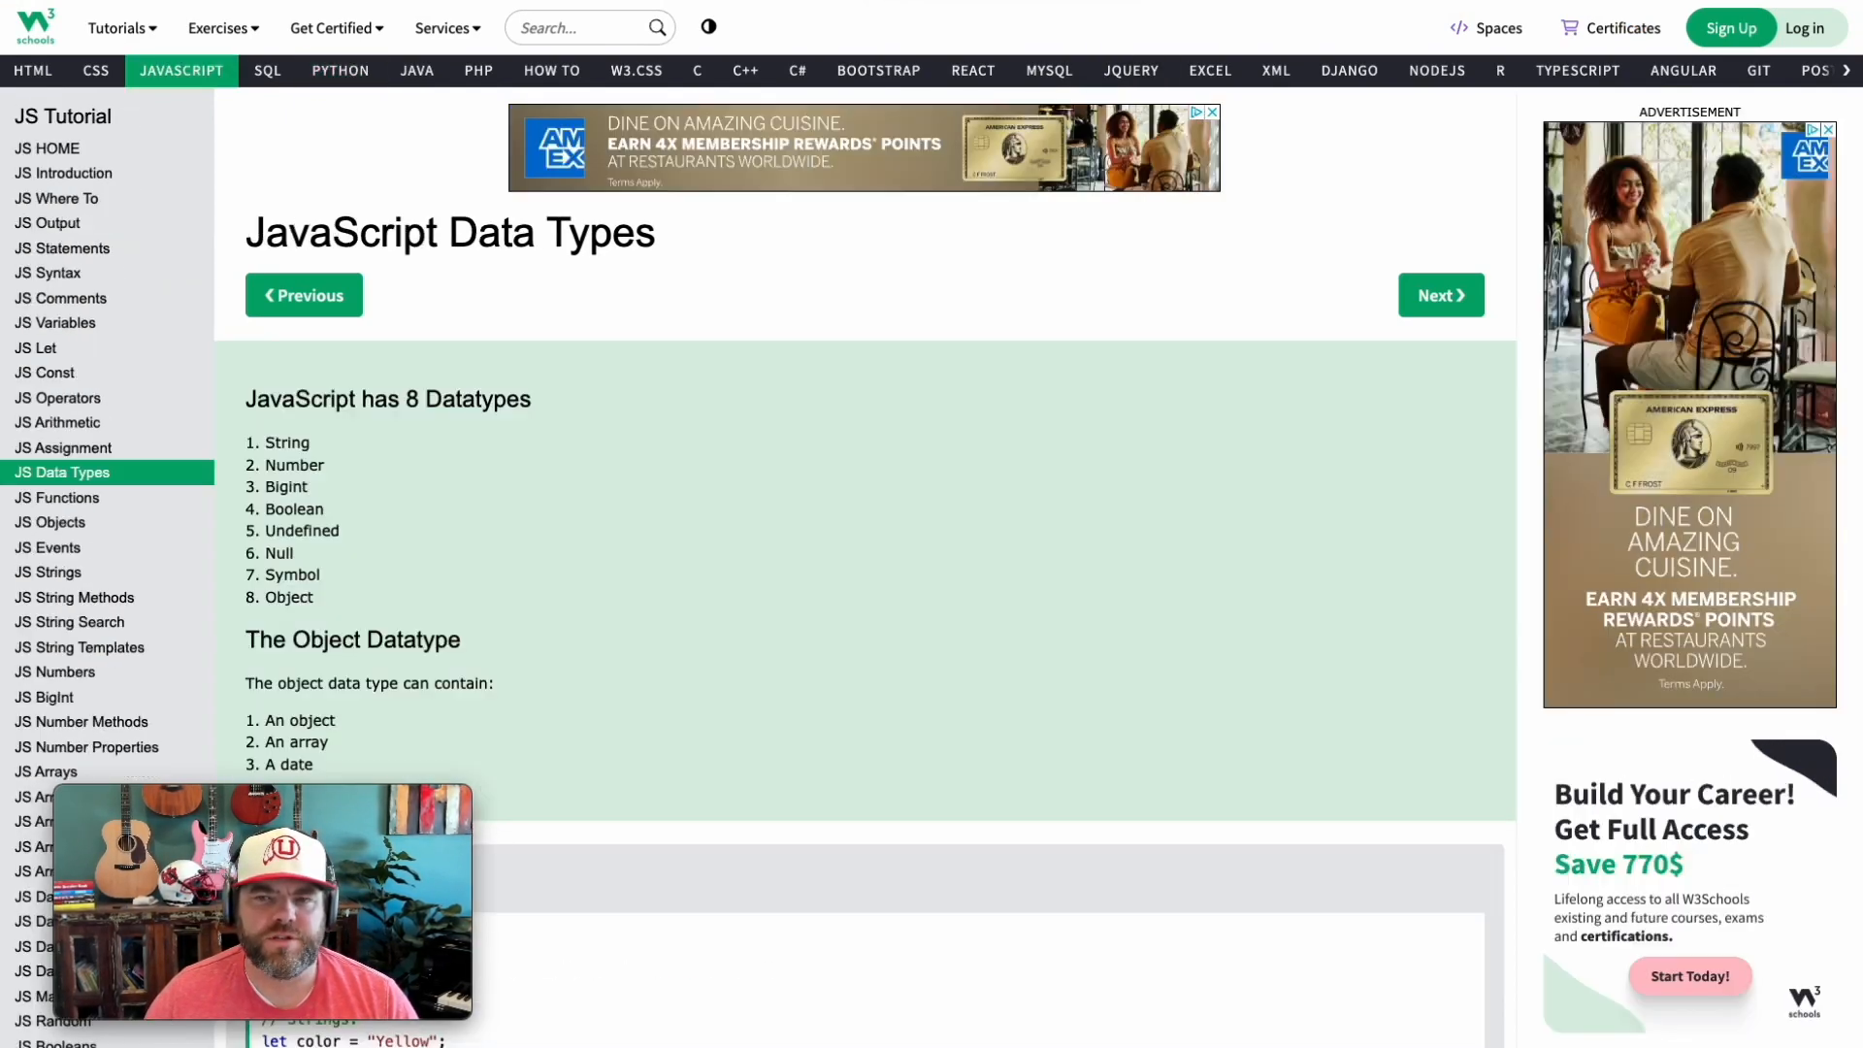
Step: Switch to the W3Schools JavaScript Data Types page and read the data type examples
scroll(1032, 593, "down", 7)
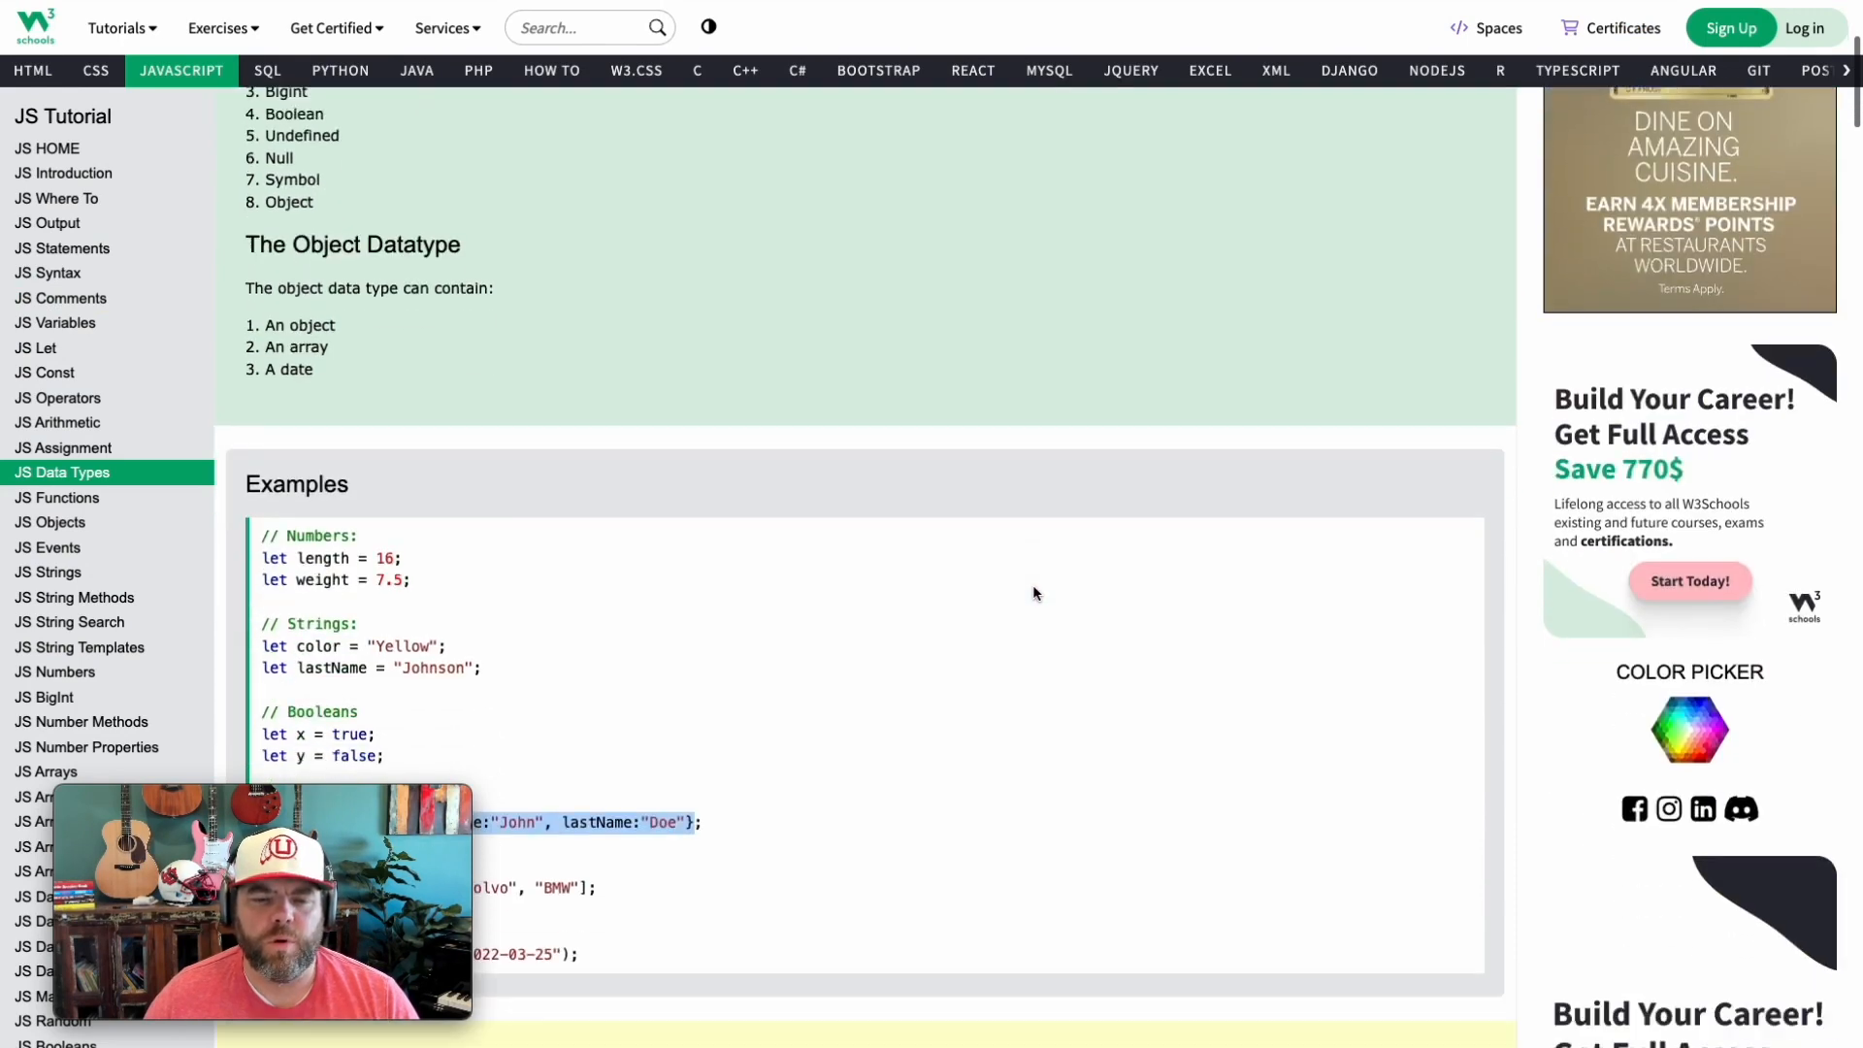
scroll(1033, 590, "down", 1)
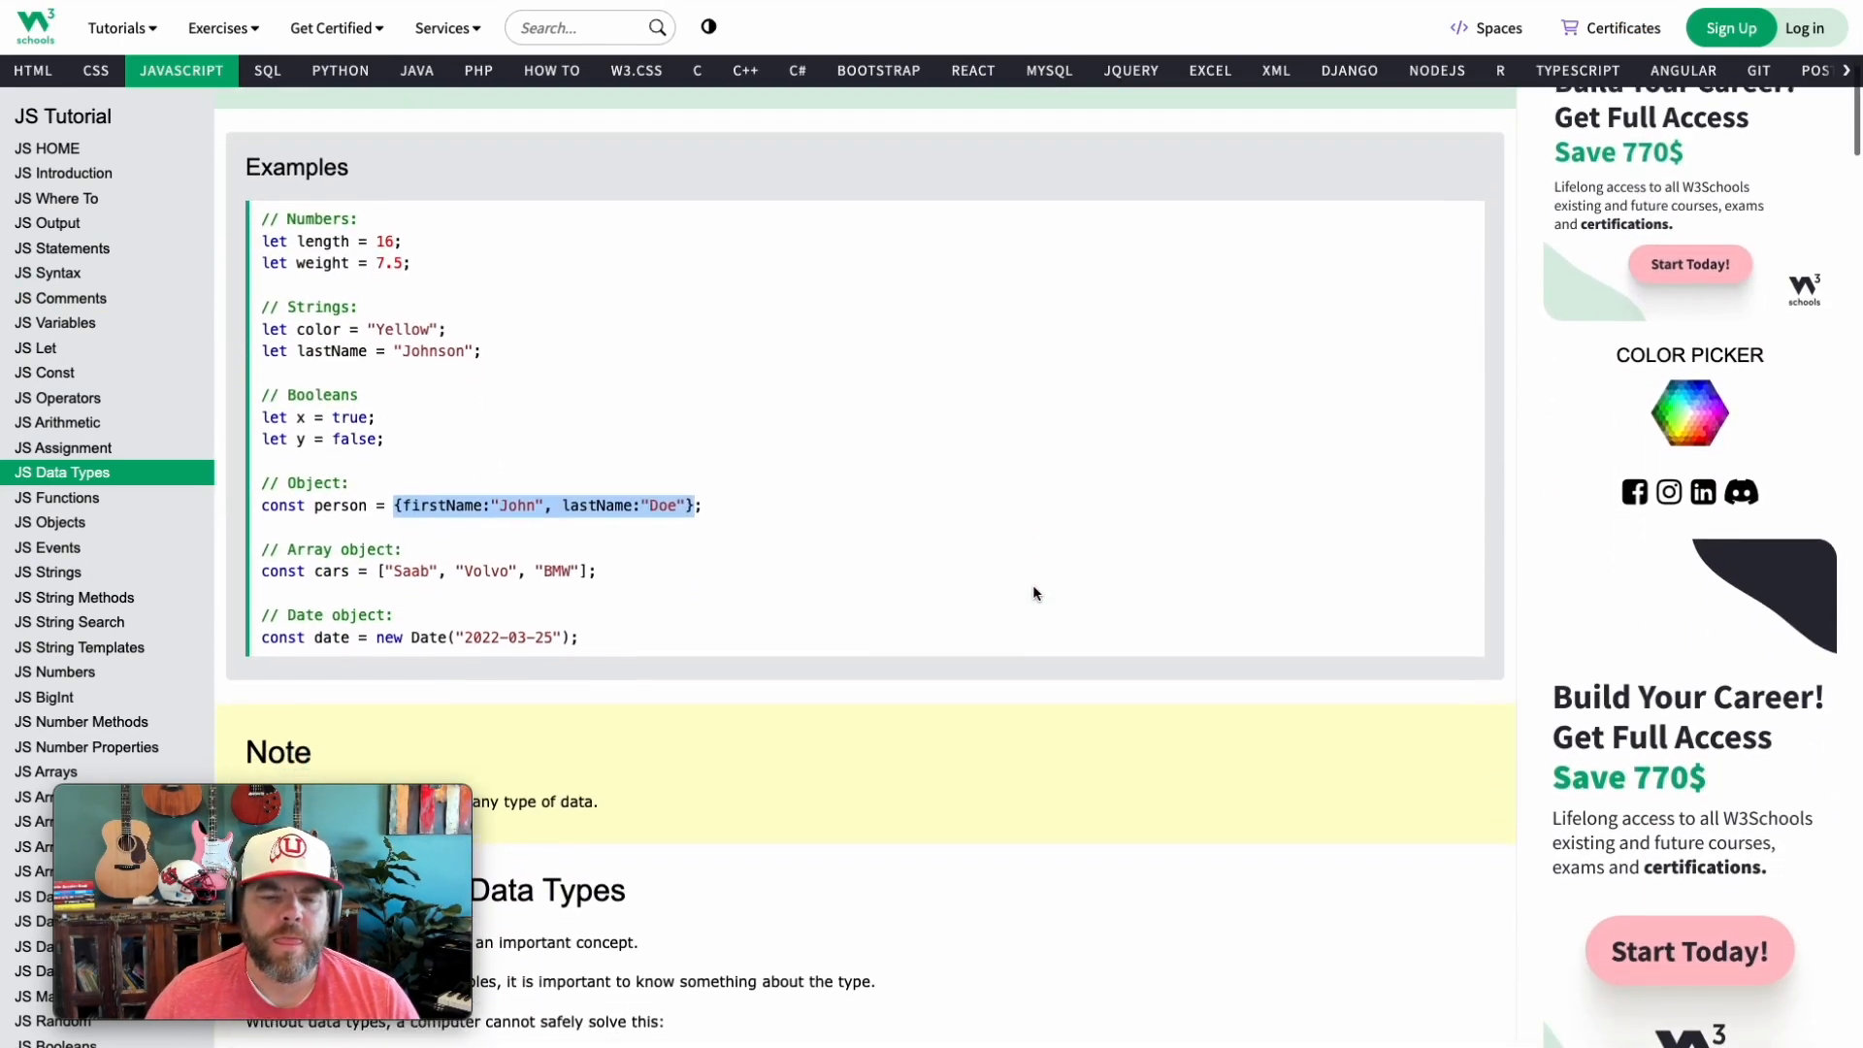
scroll(812, 383, "up", 1)
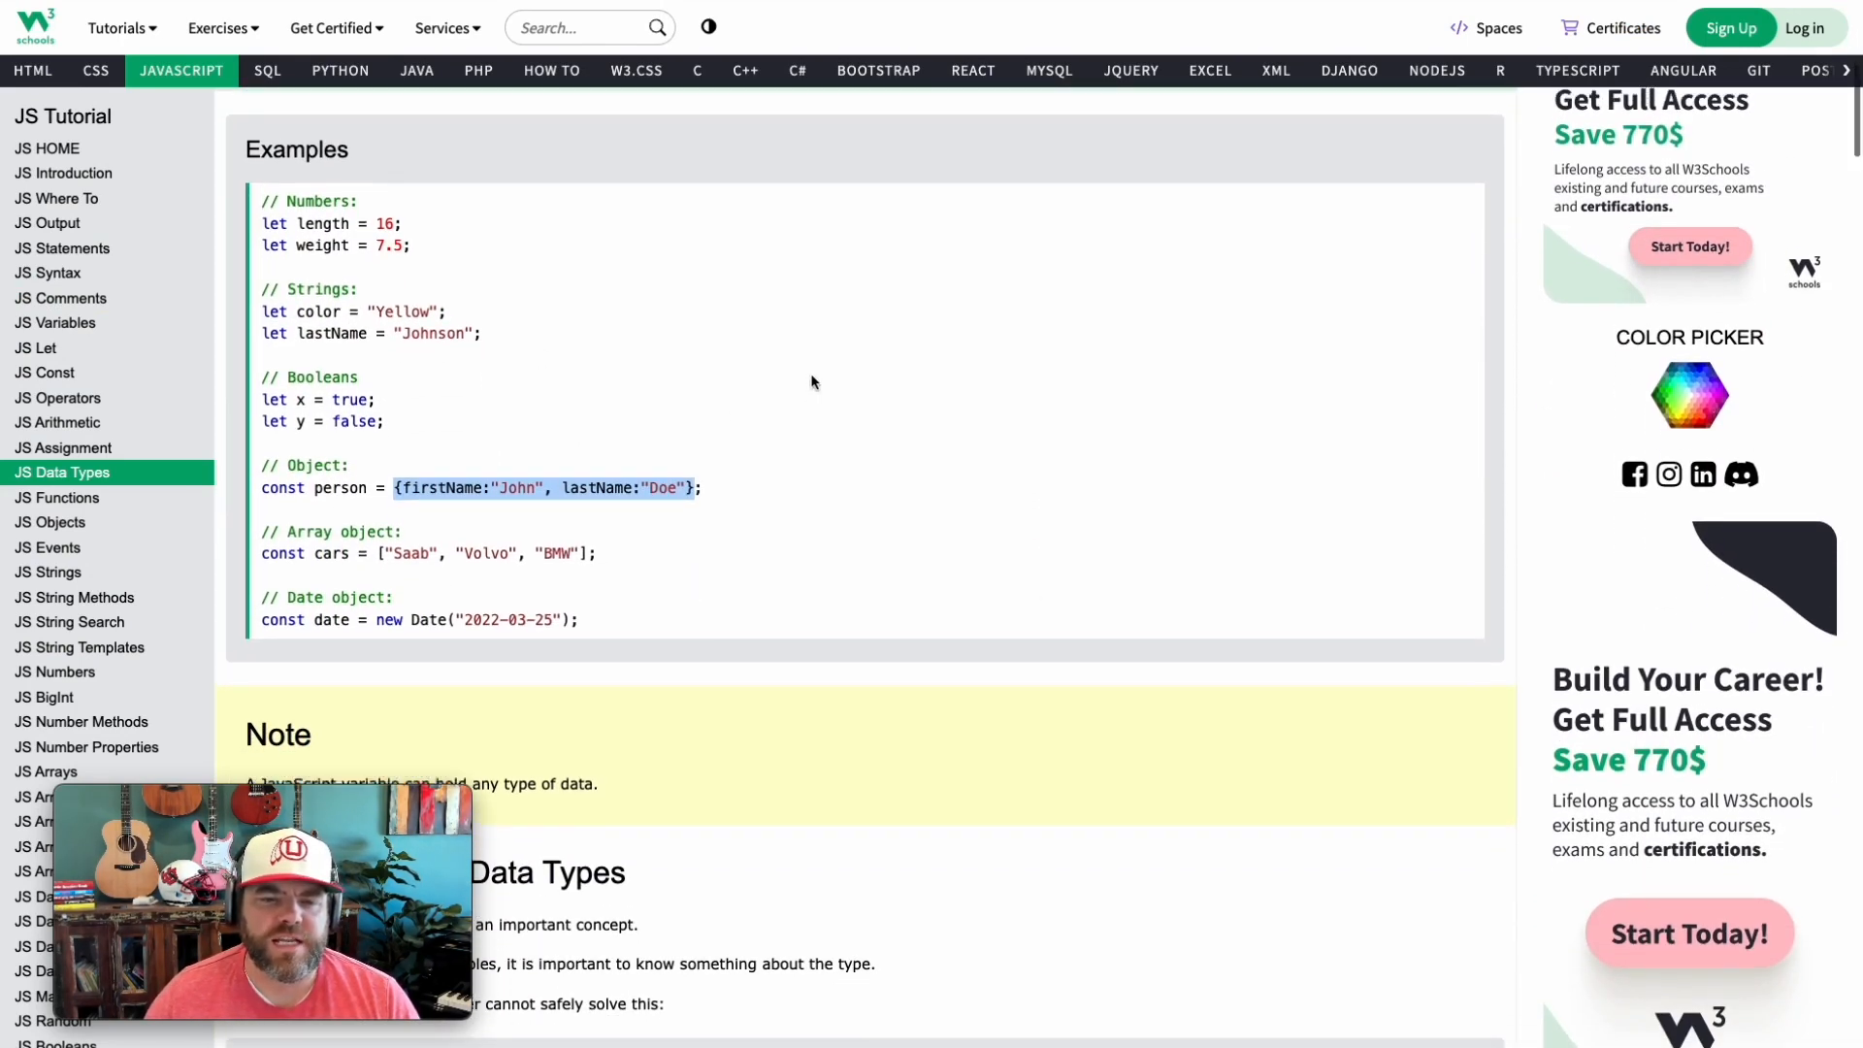
scroll(812, 382, "up", 1)
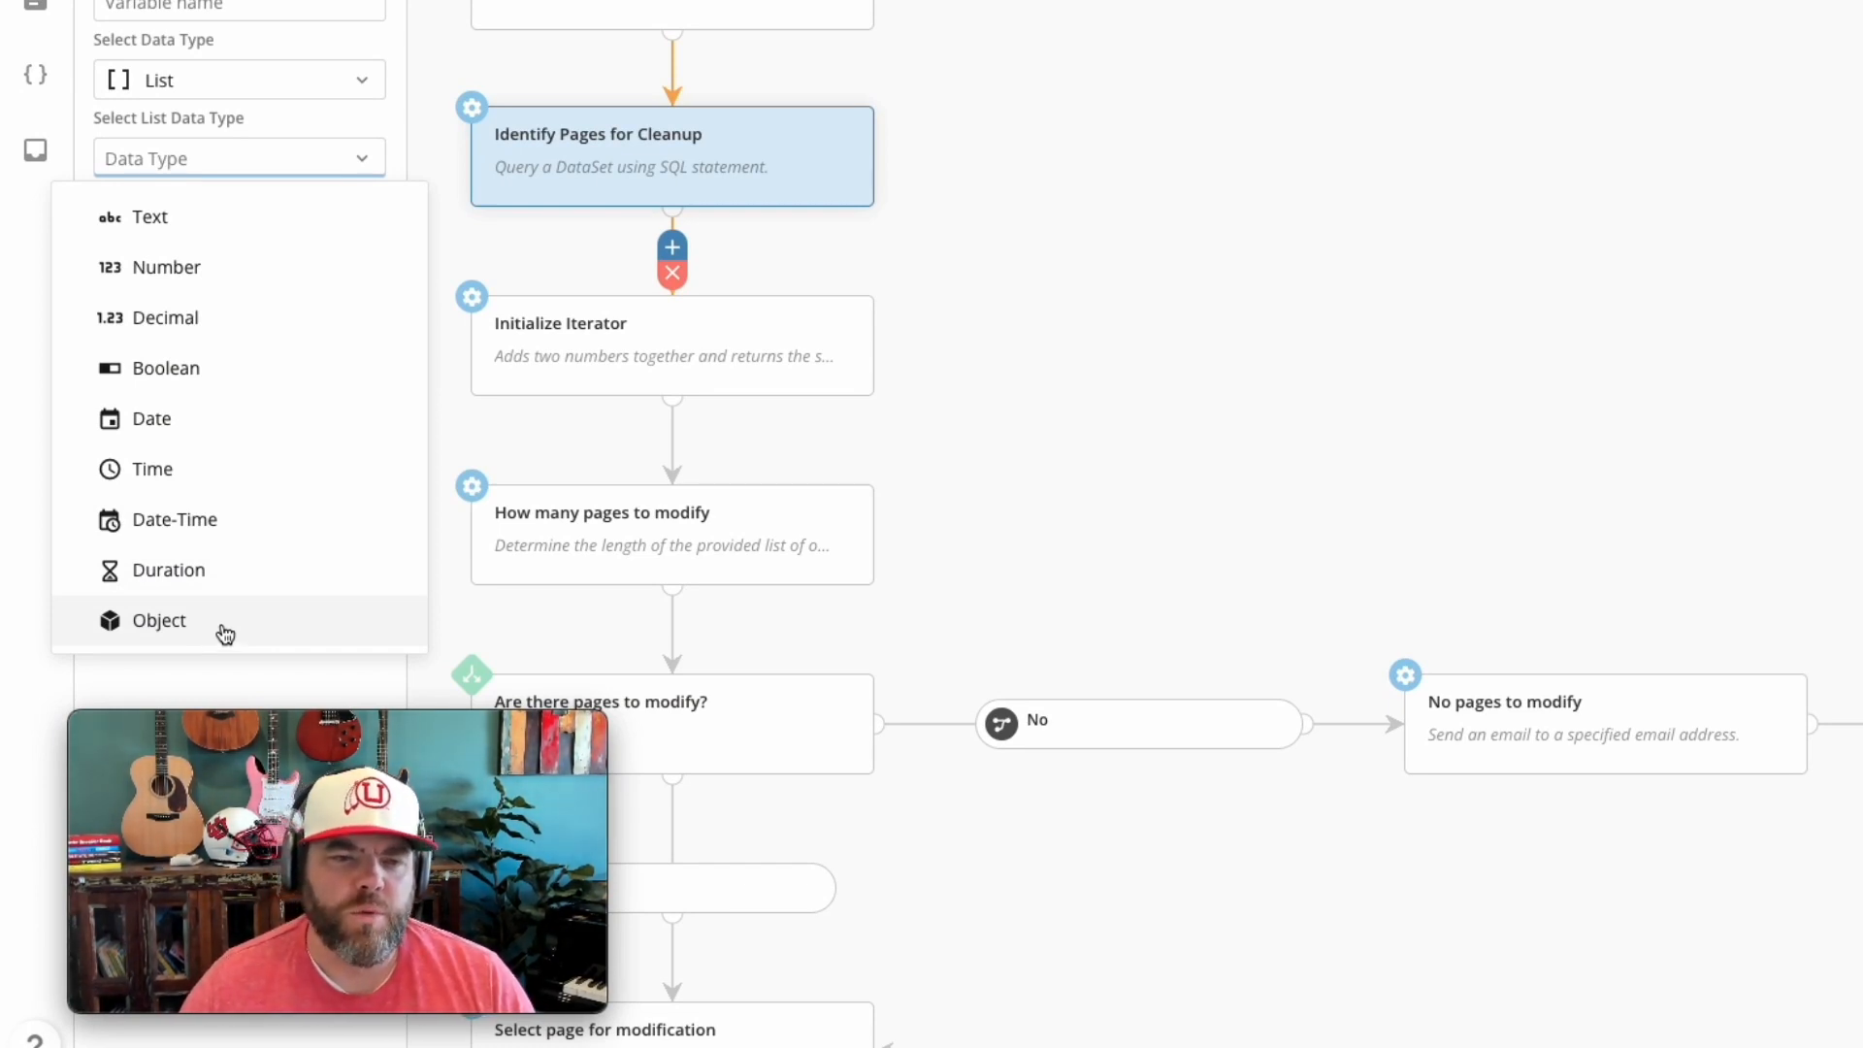
Step: Back in the Domo workflow, add a new variable named sample1 with the data type Object
left_click(333, 78)
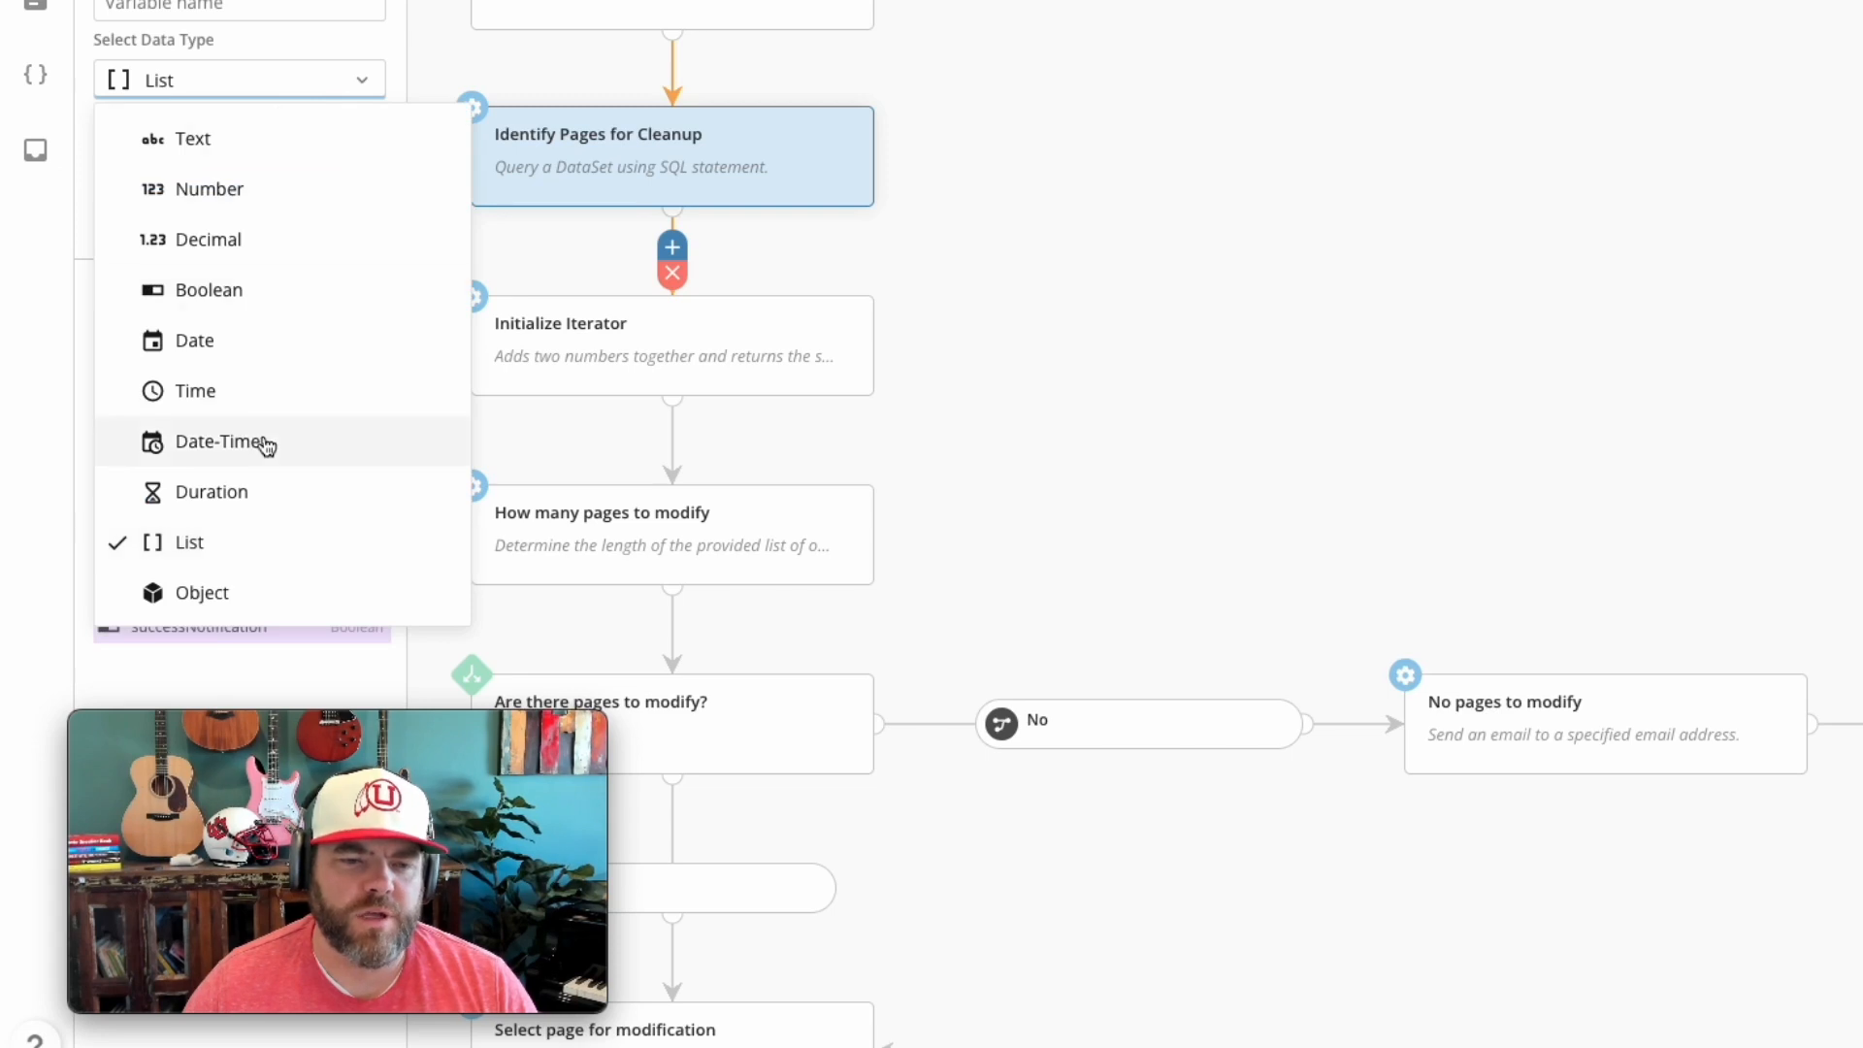
left_click(229, 592)
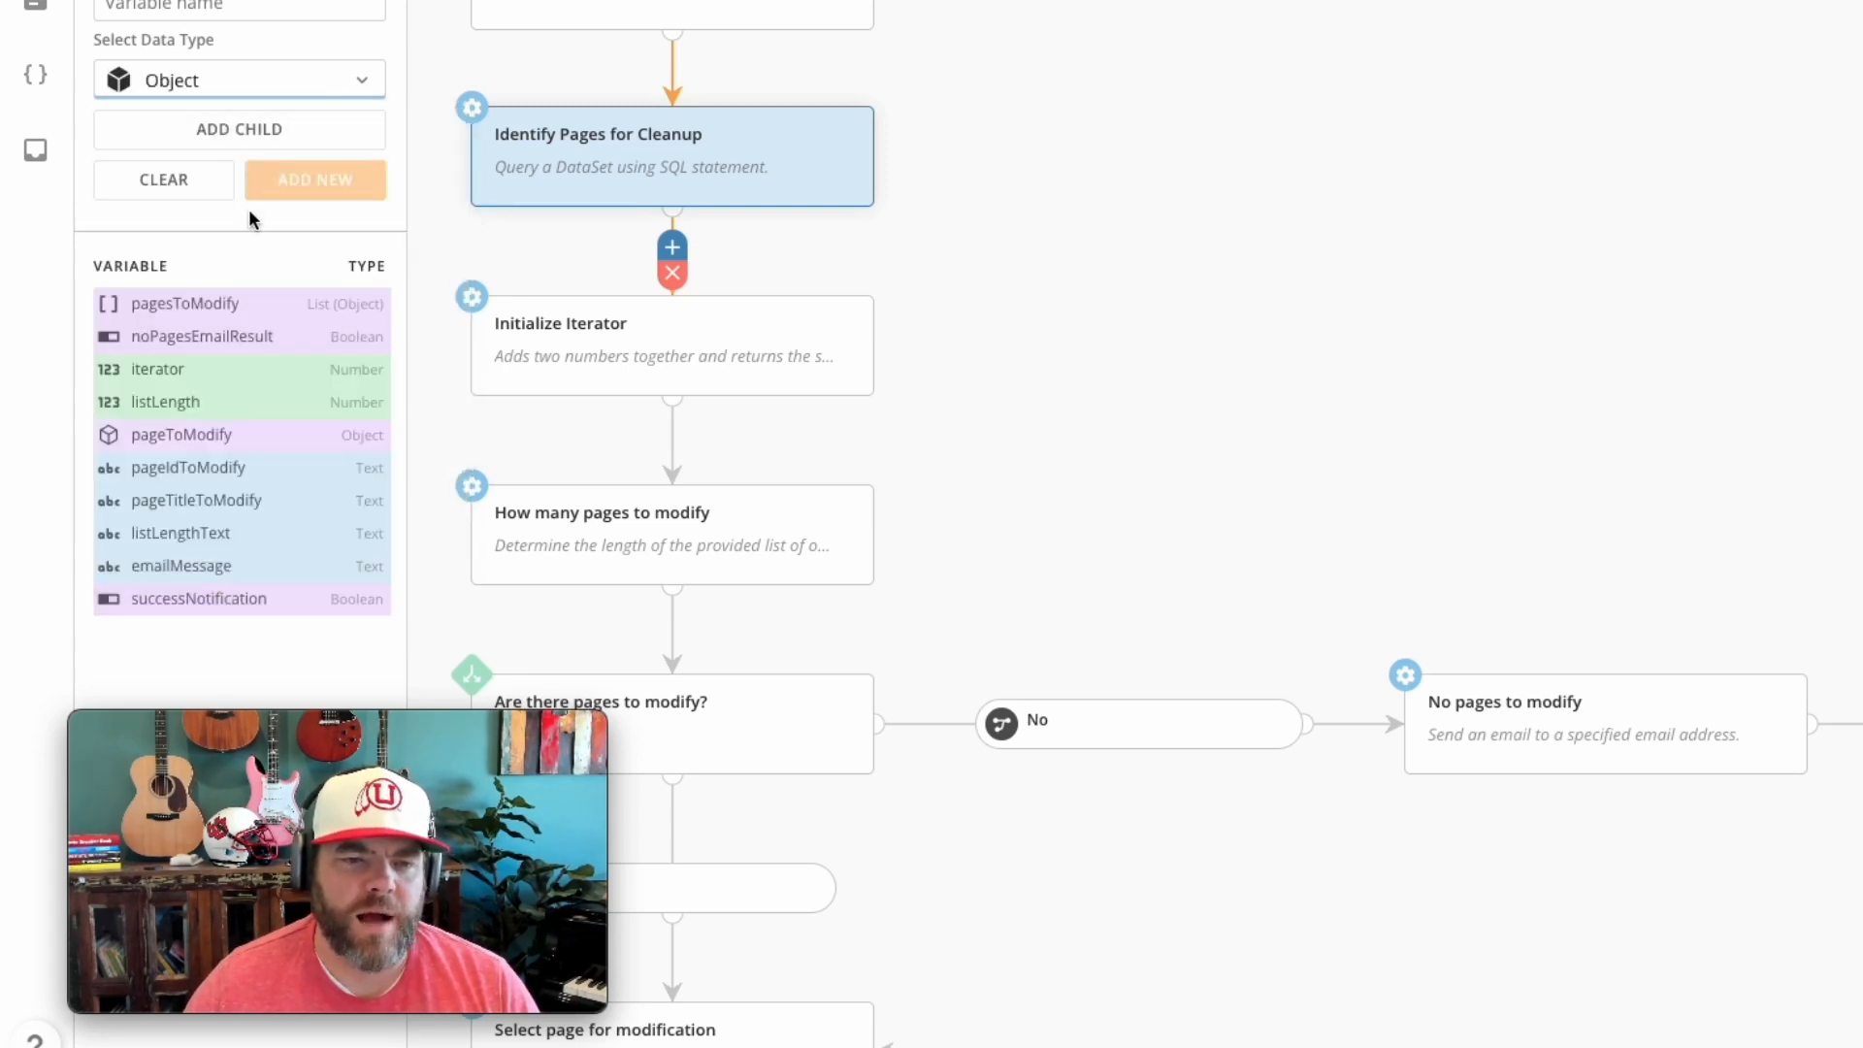
left_click(185, 5)
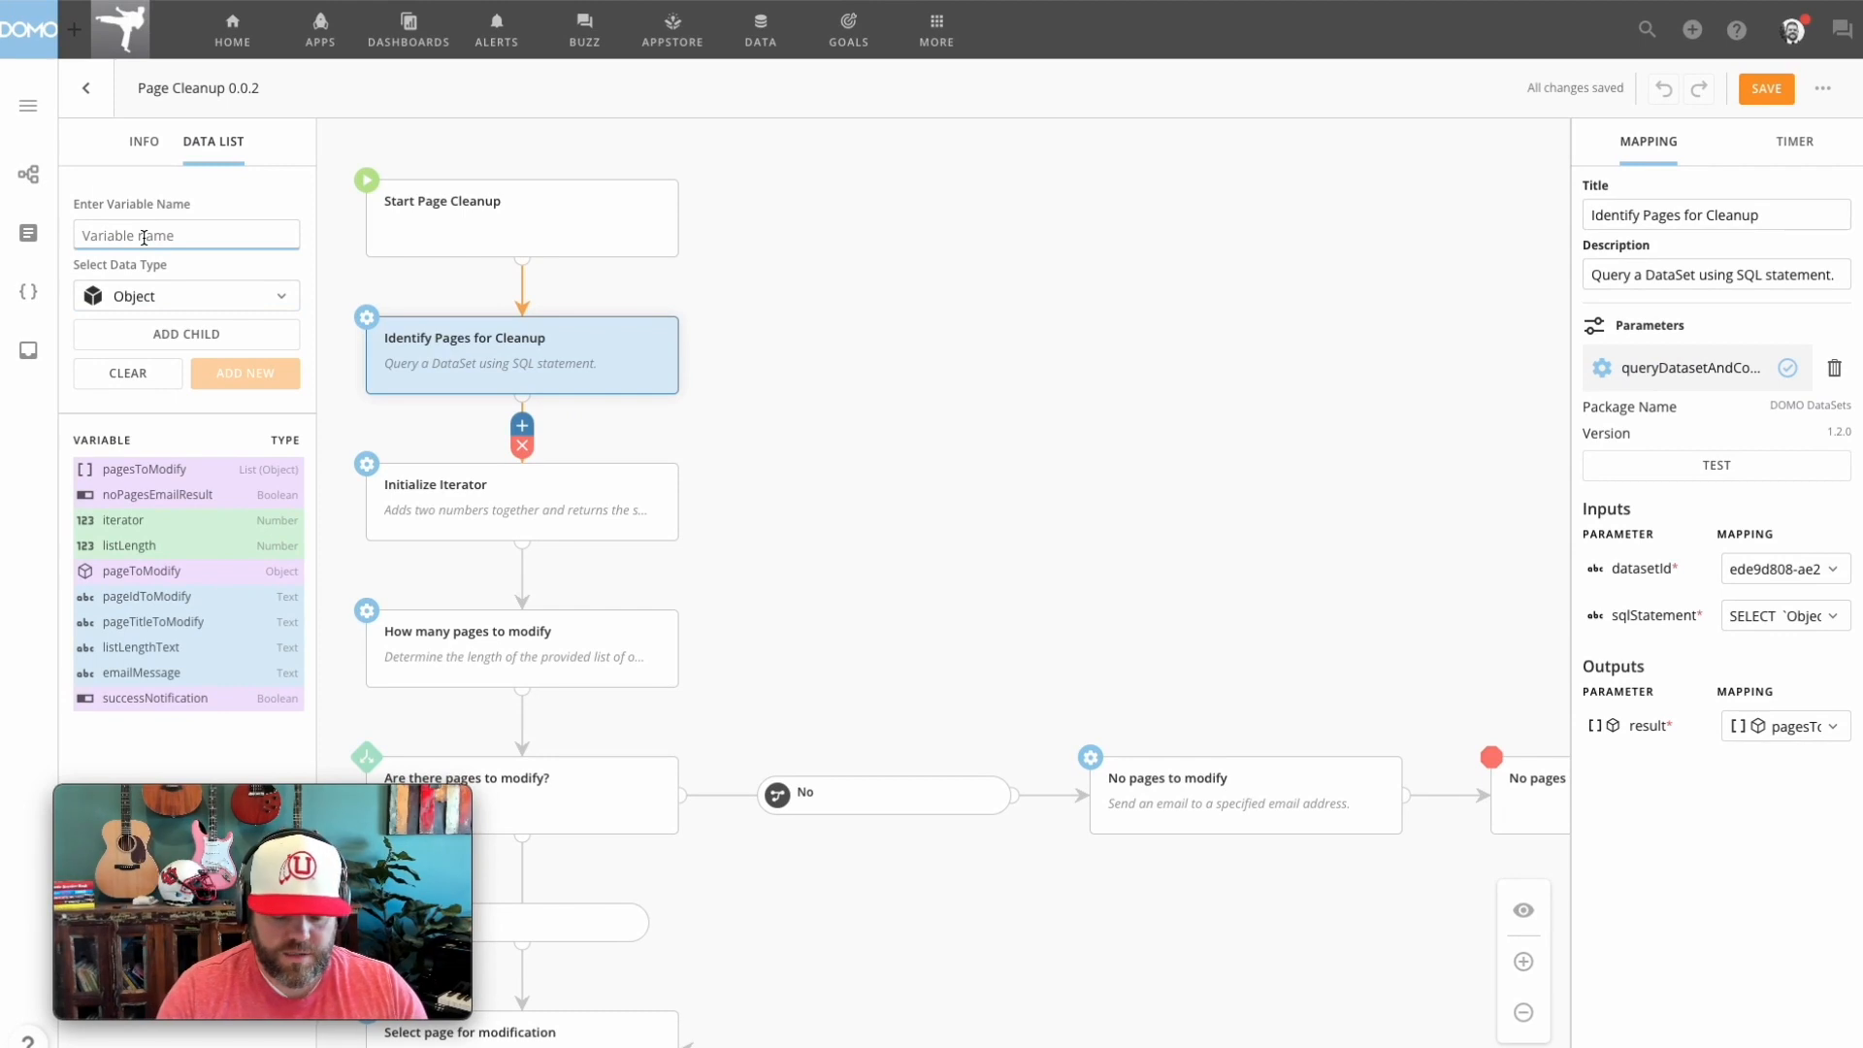
type("sample1")
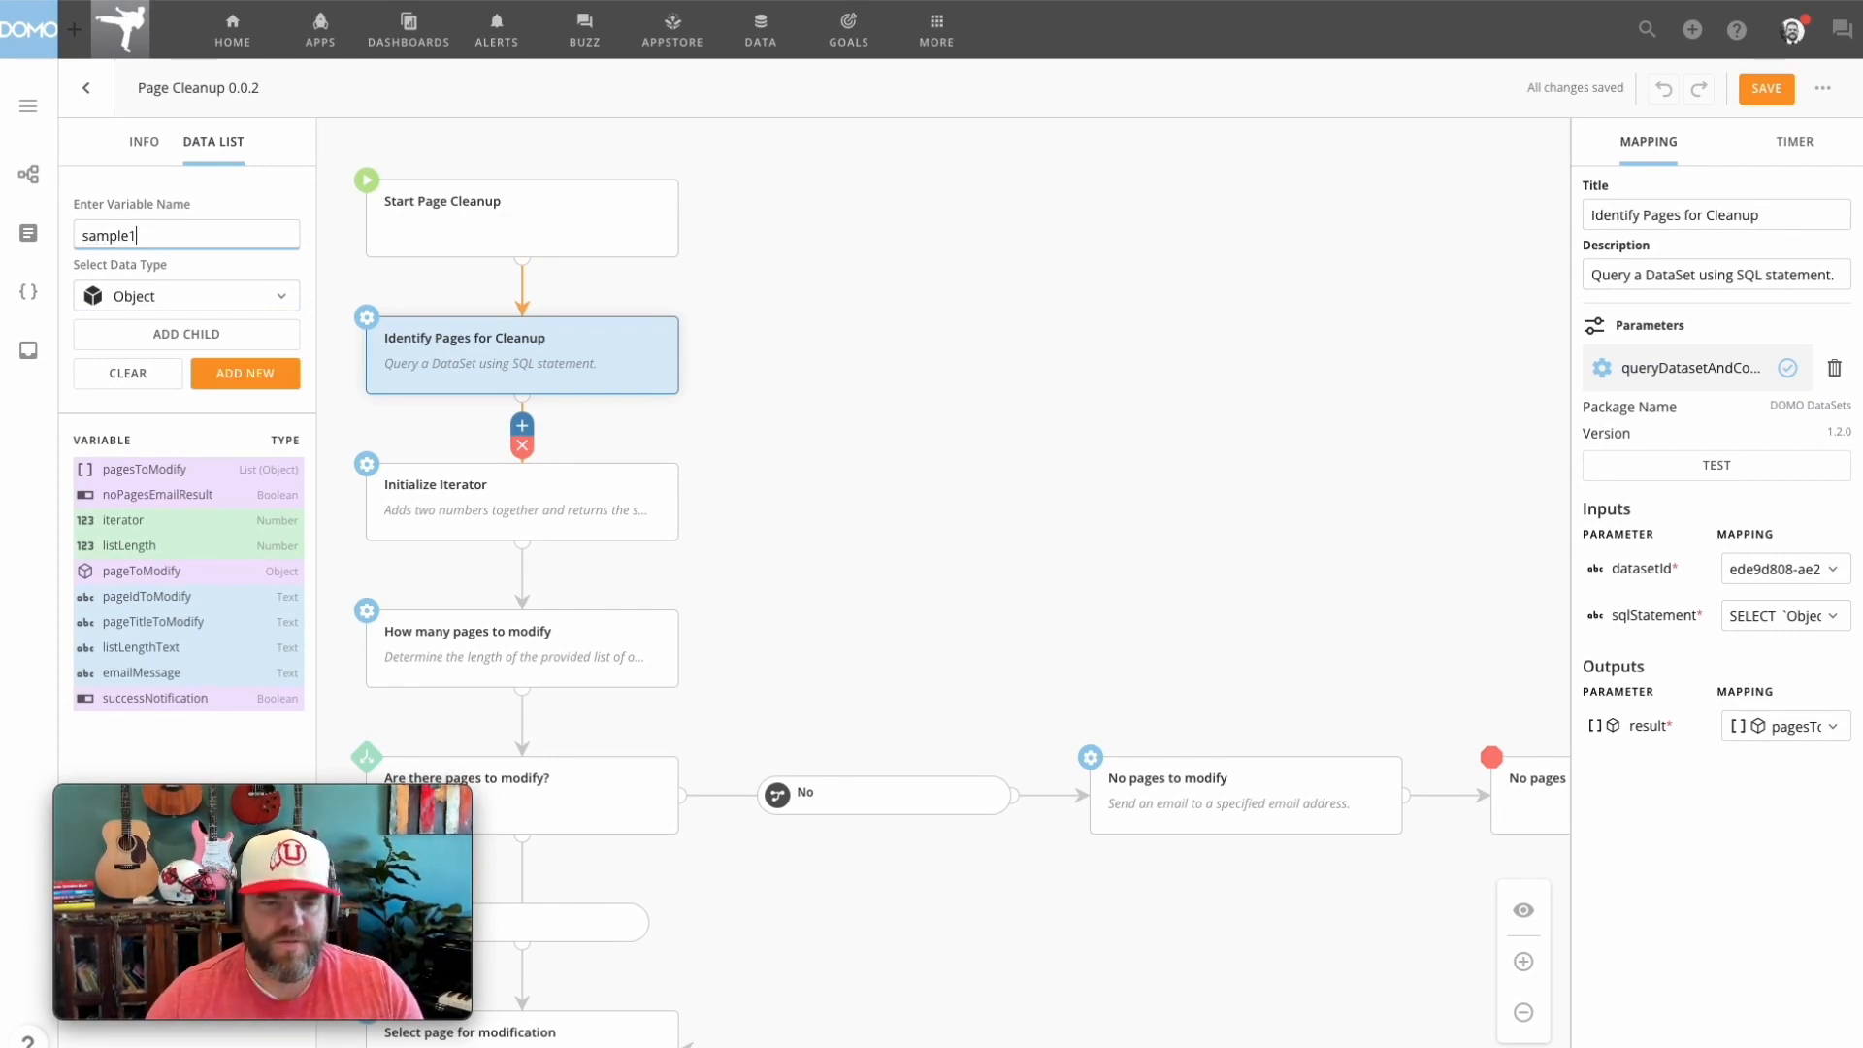
left_click(251, 373)
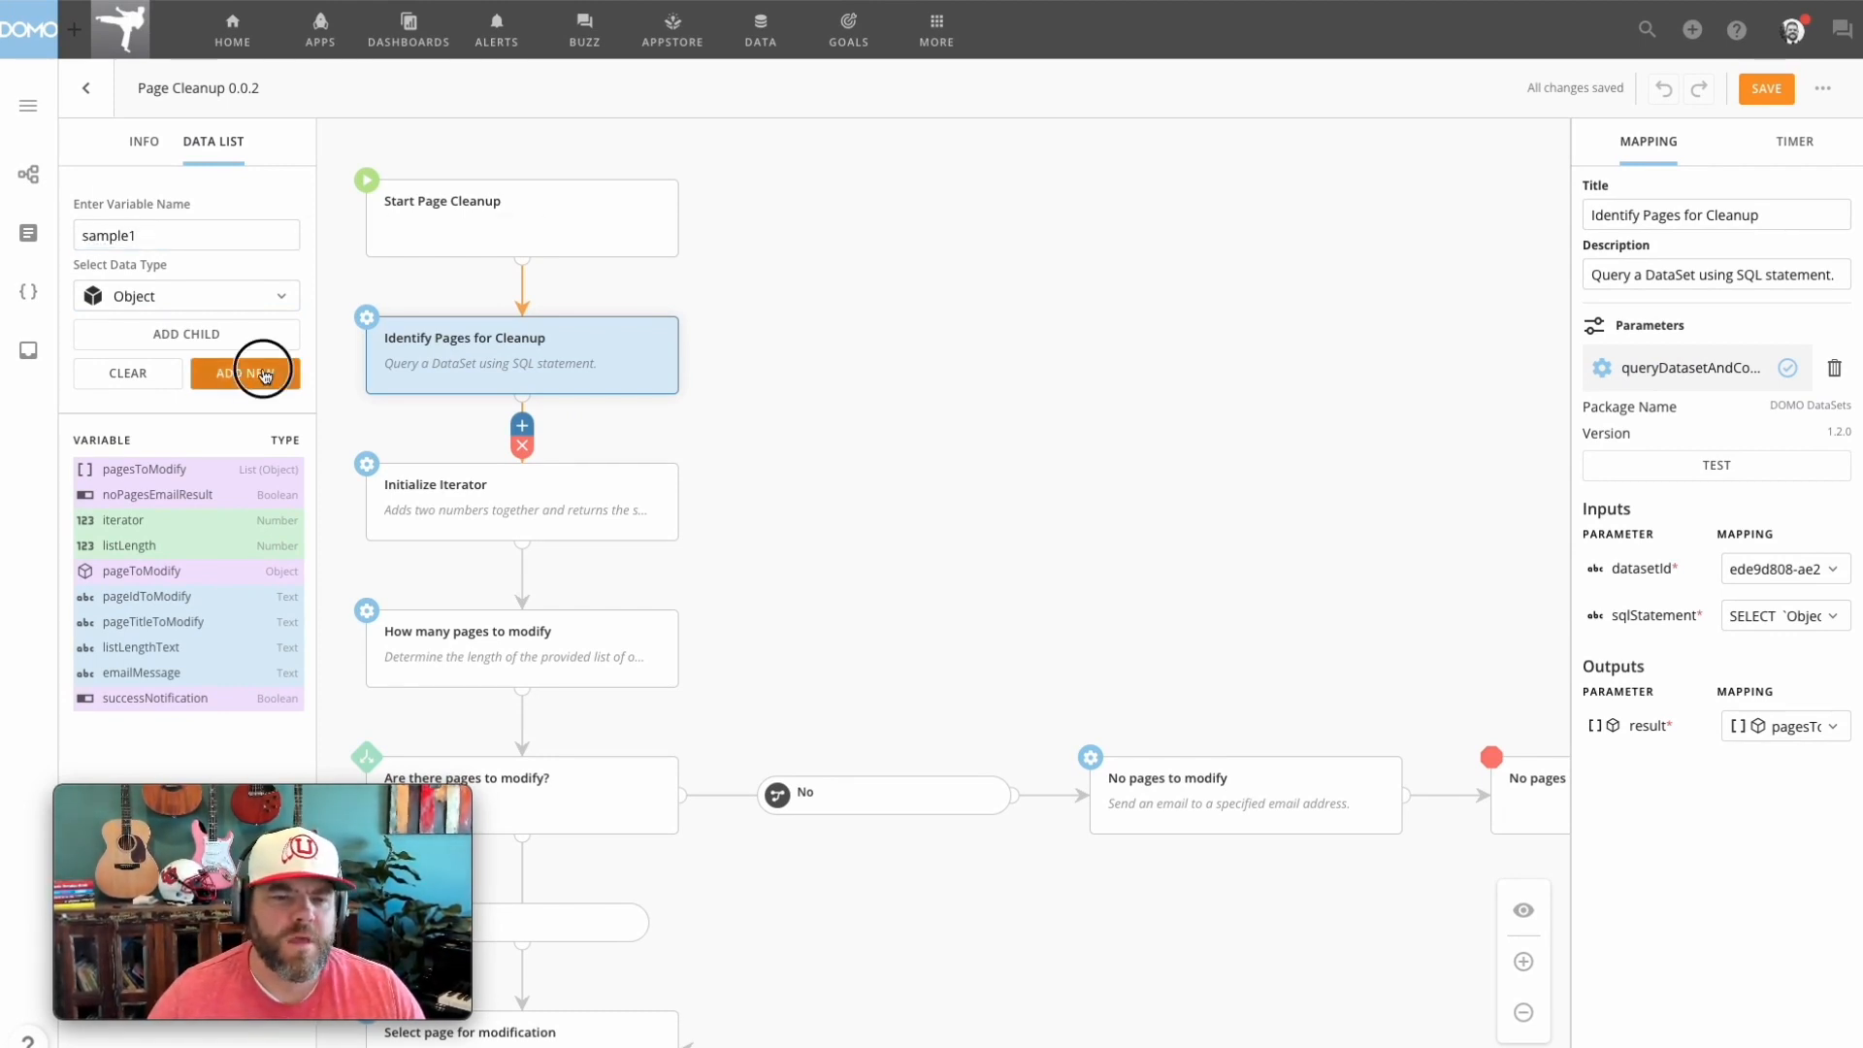
Step: Edit the sample1 variable and add a child named sample2 with the data type Text
mouse_move(101, 594)
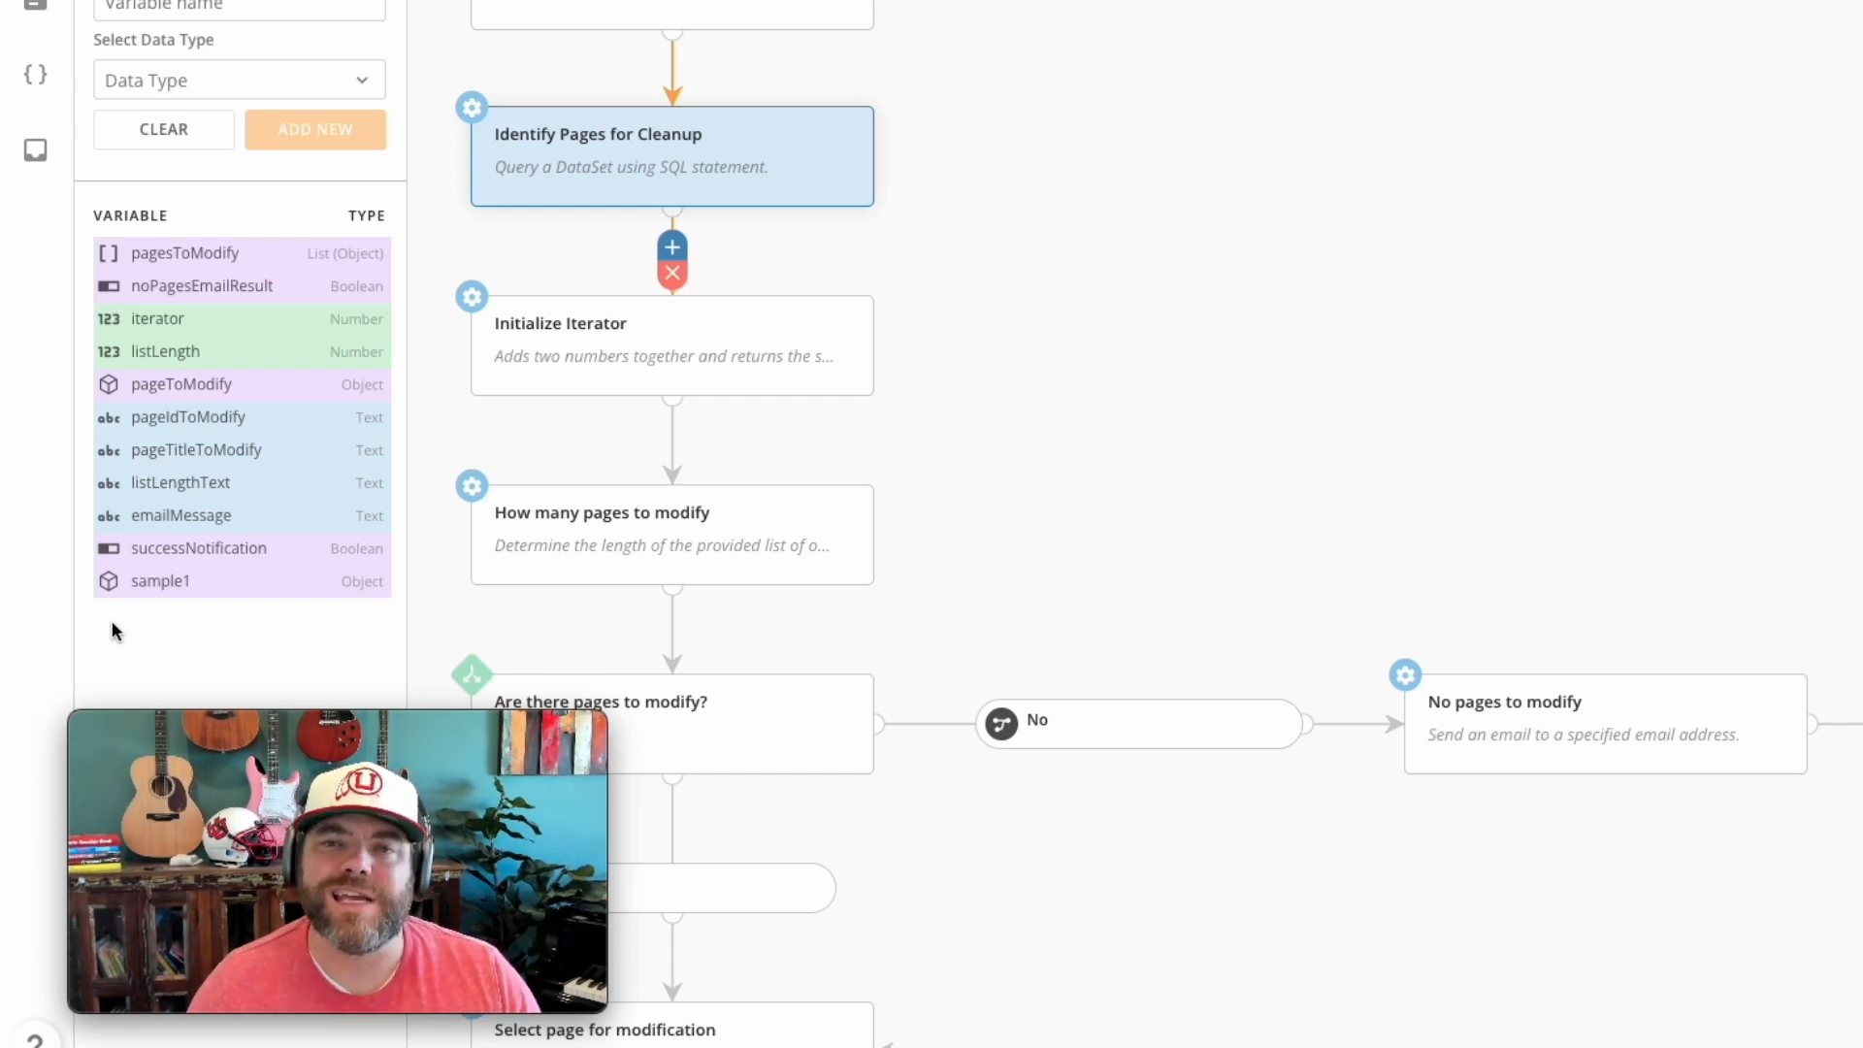
mouse_move(274, 582)
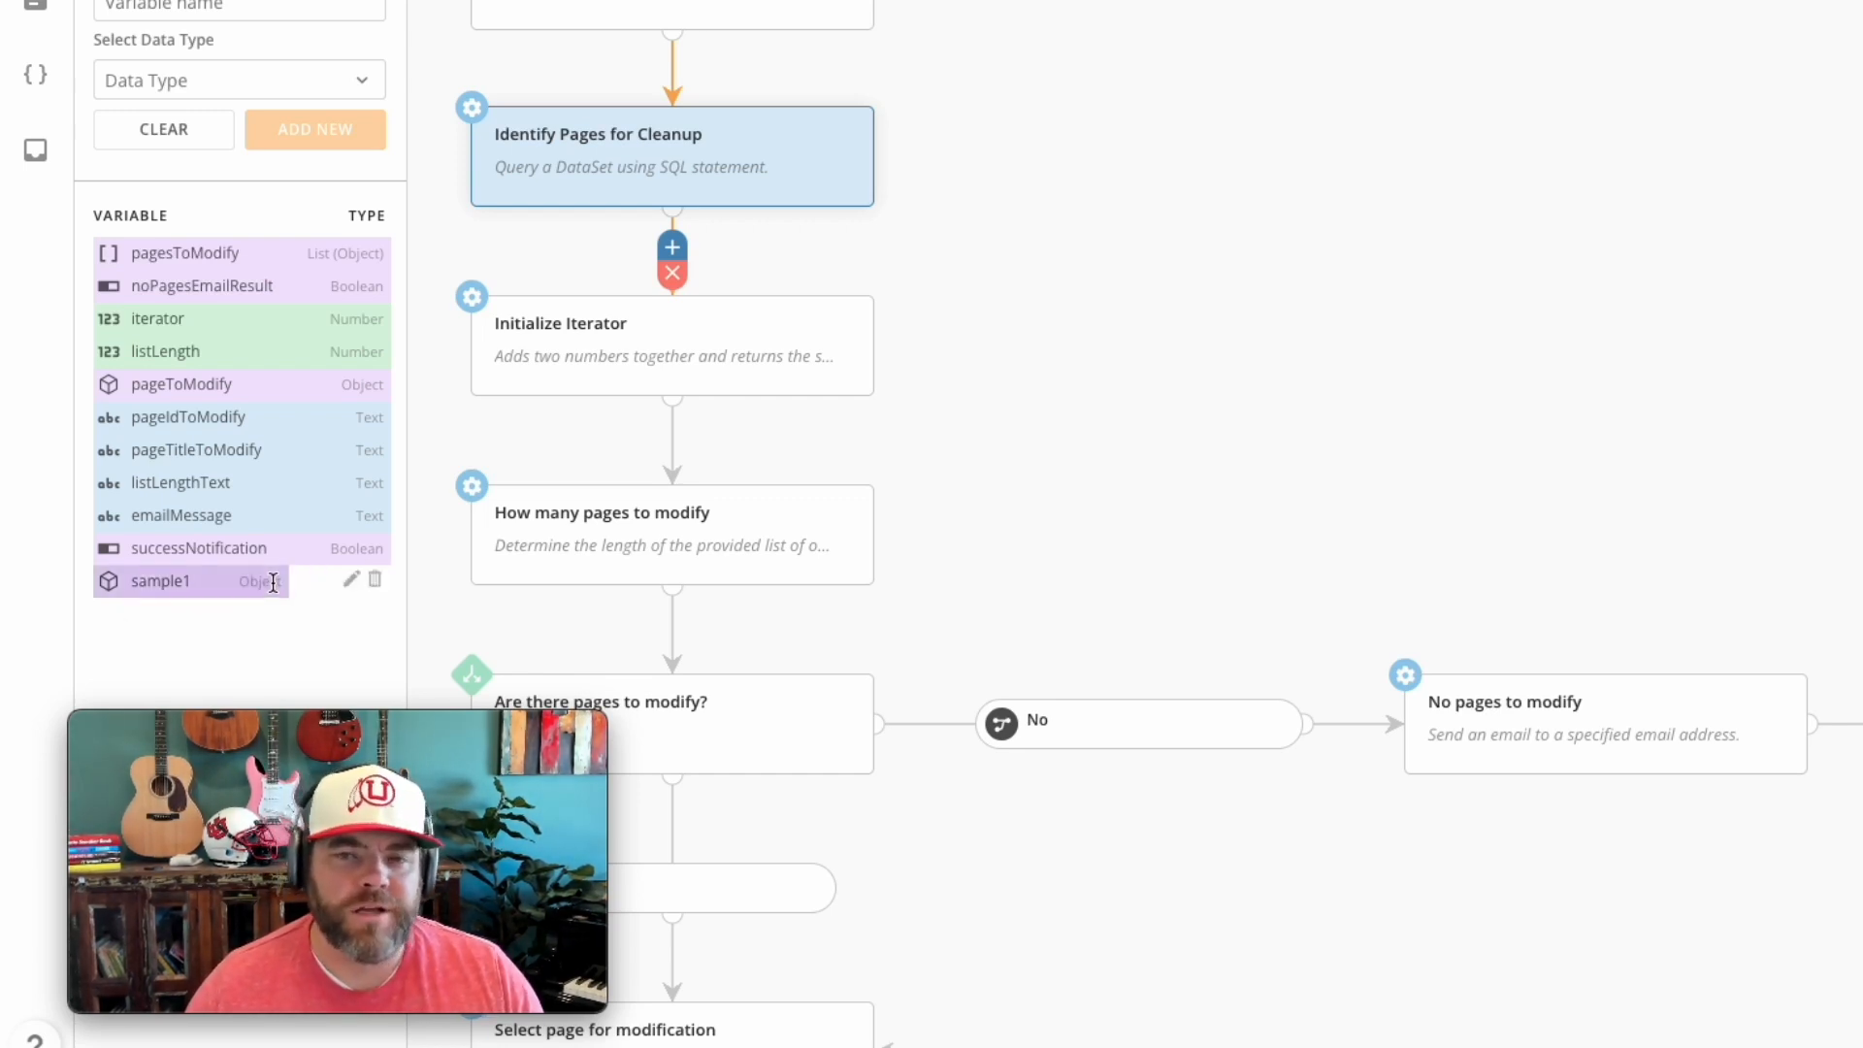
left_click(349, 579)
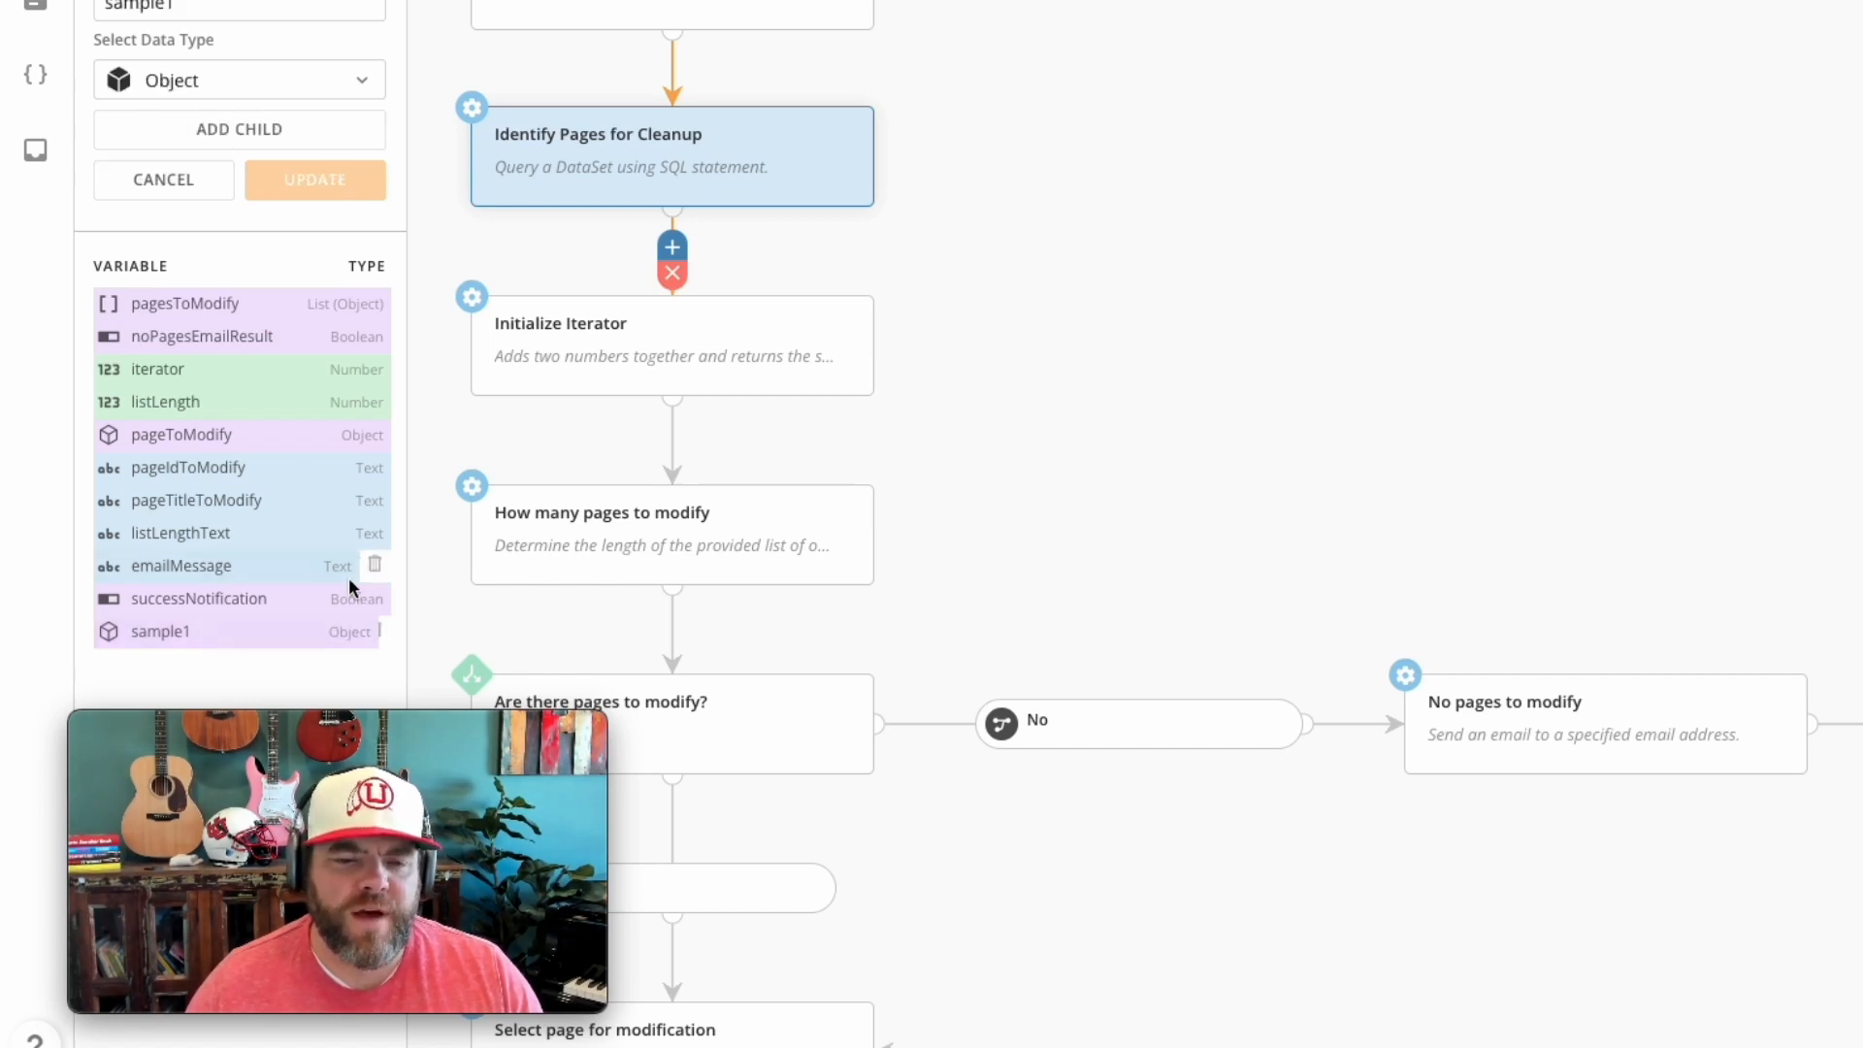
left_click(248, 146)
left_click(195, 208)
type("sam")
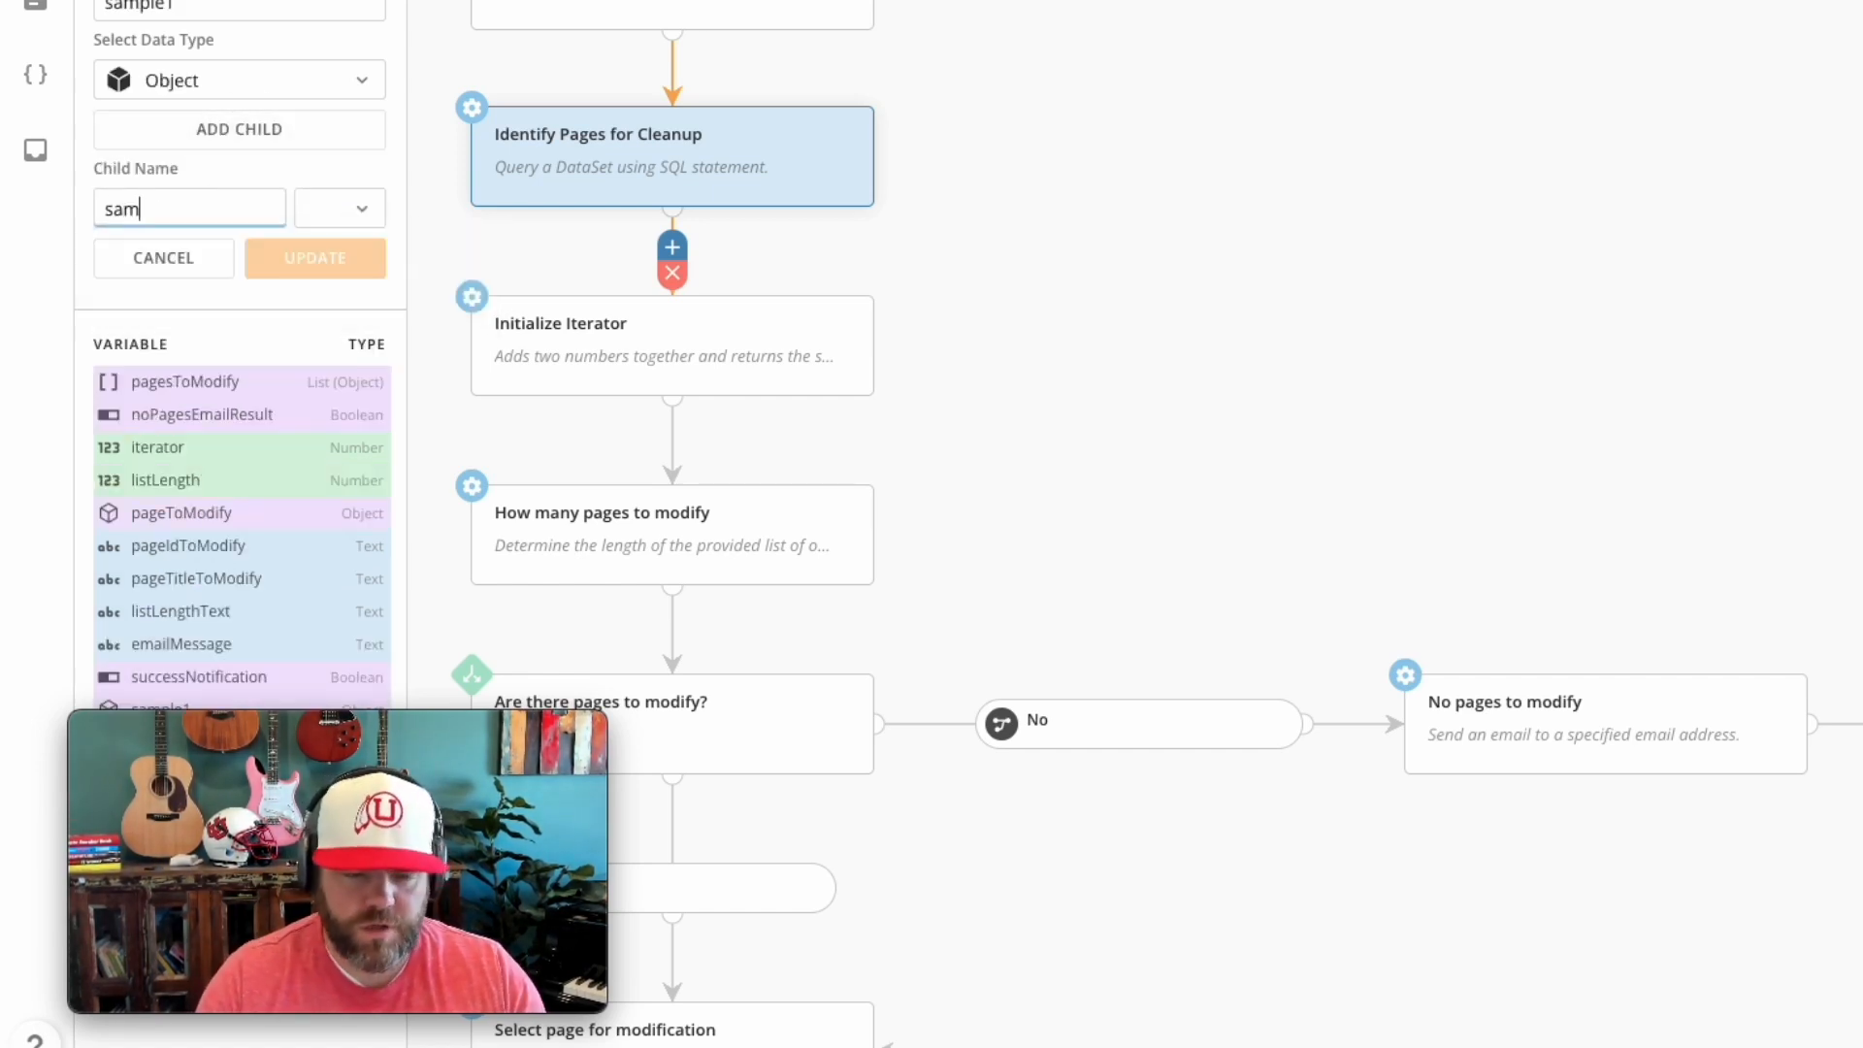
type("ple1")
key("BackSpace")
type("2")
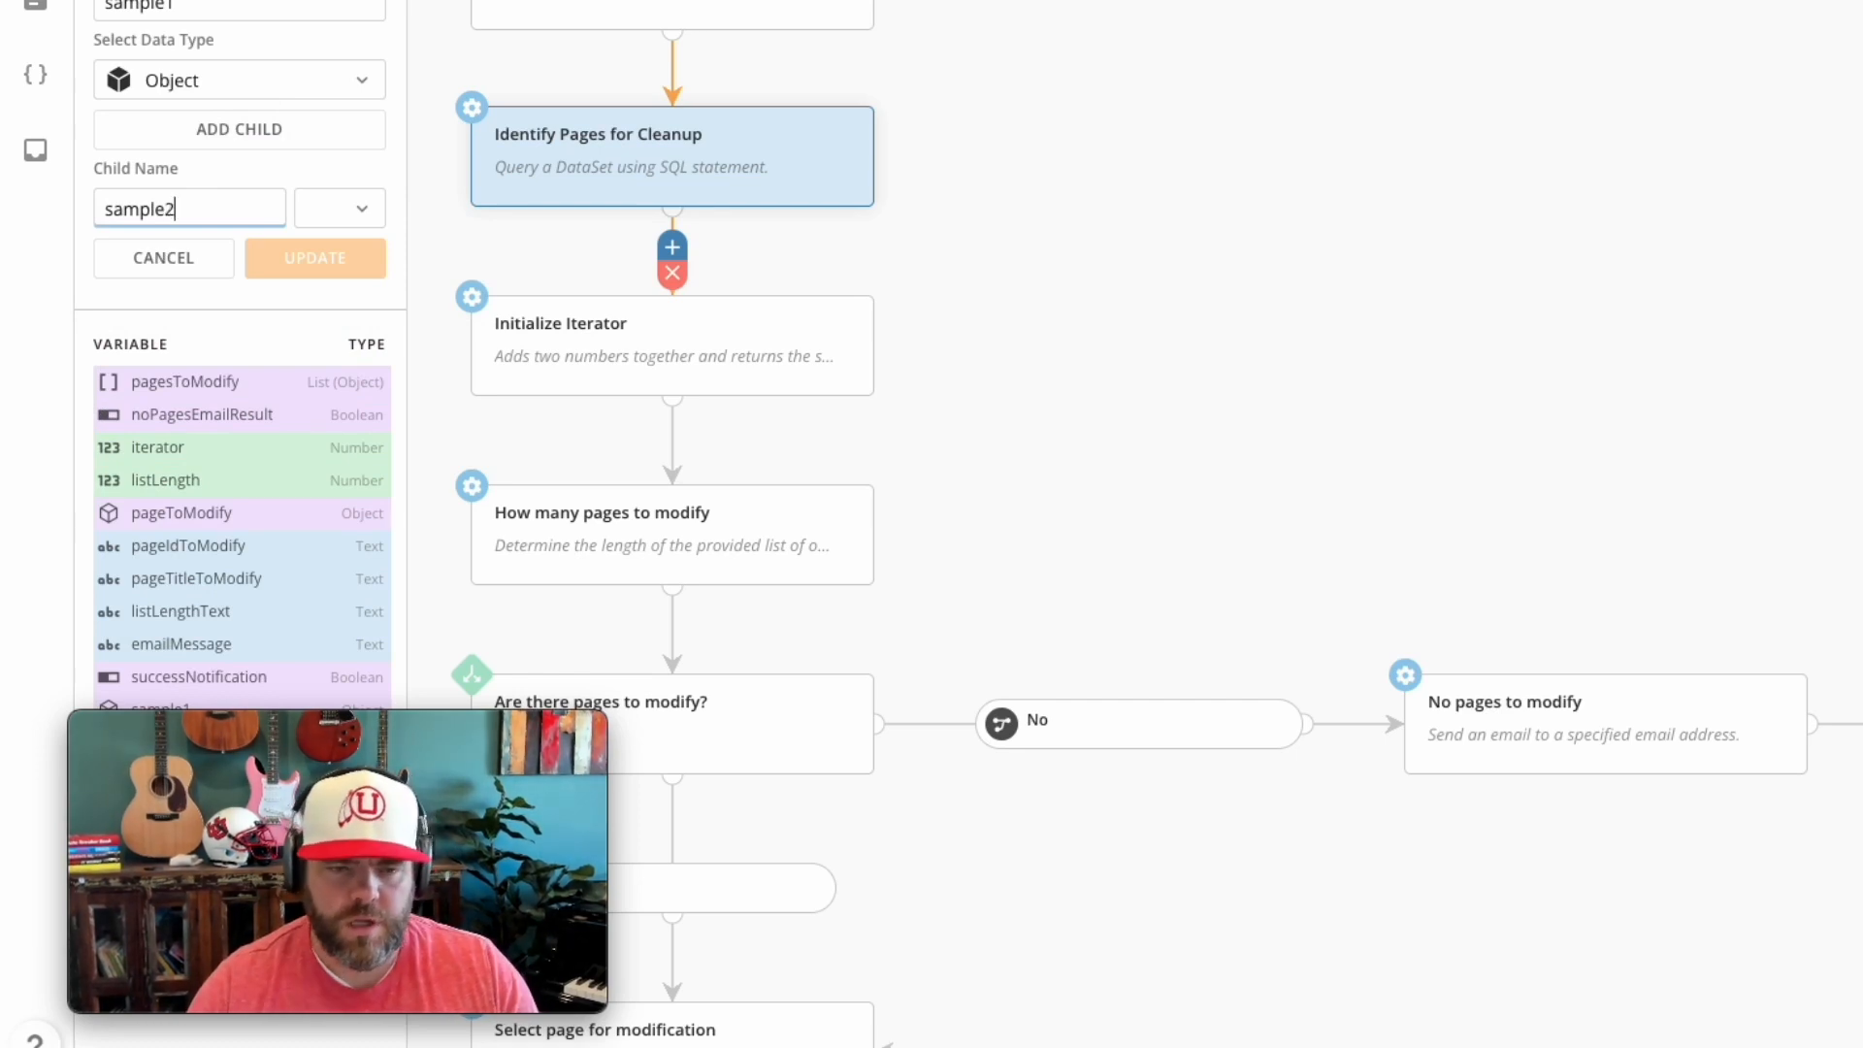
left_click(346, 216)
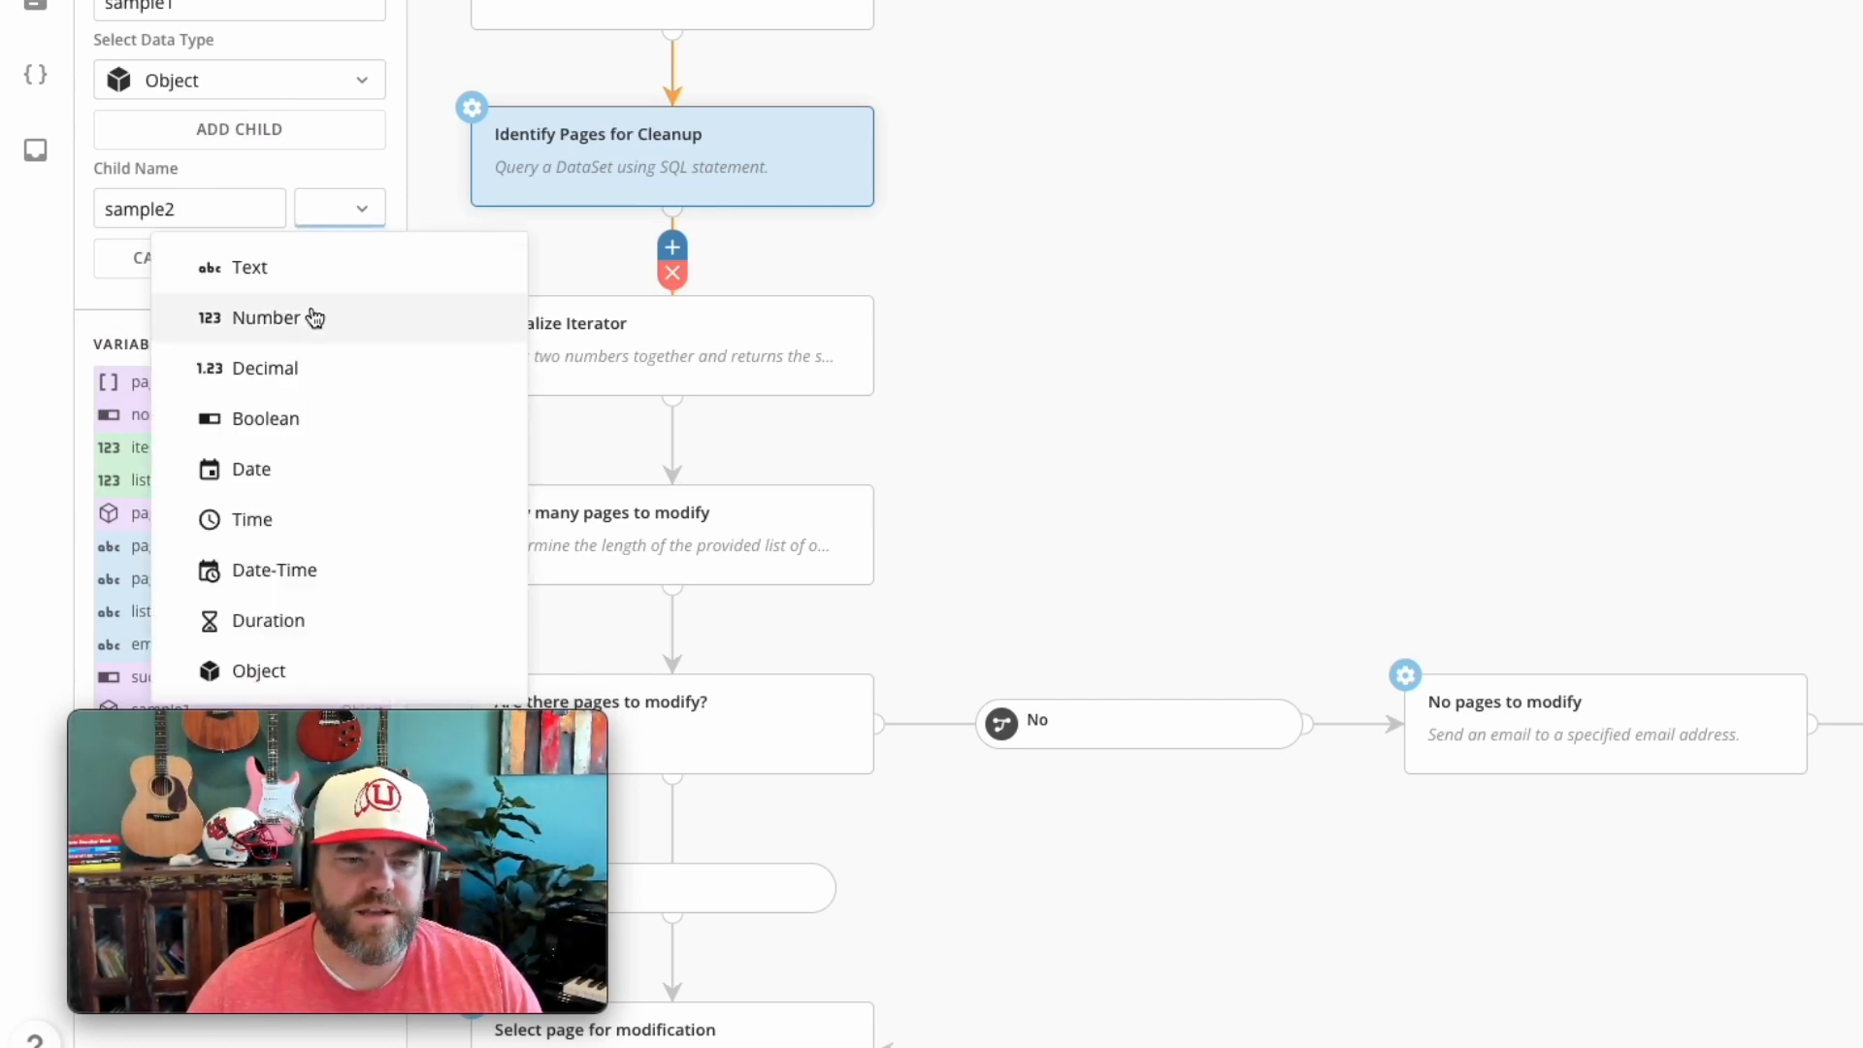
left_click(324, 281)
left_click(309, 260)
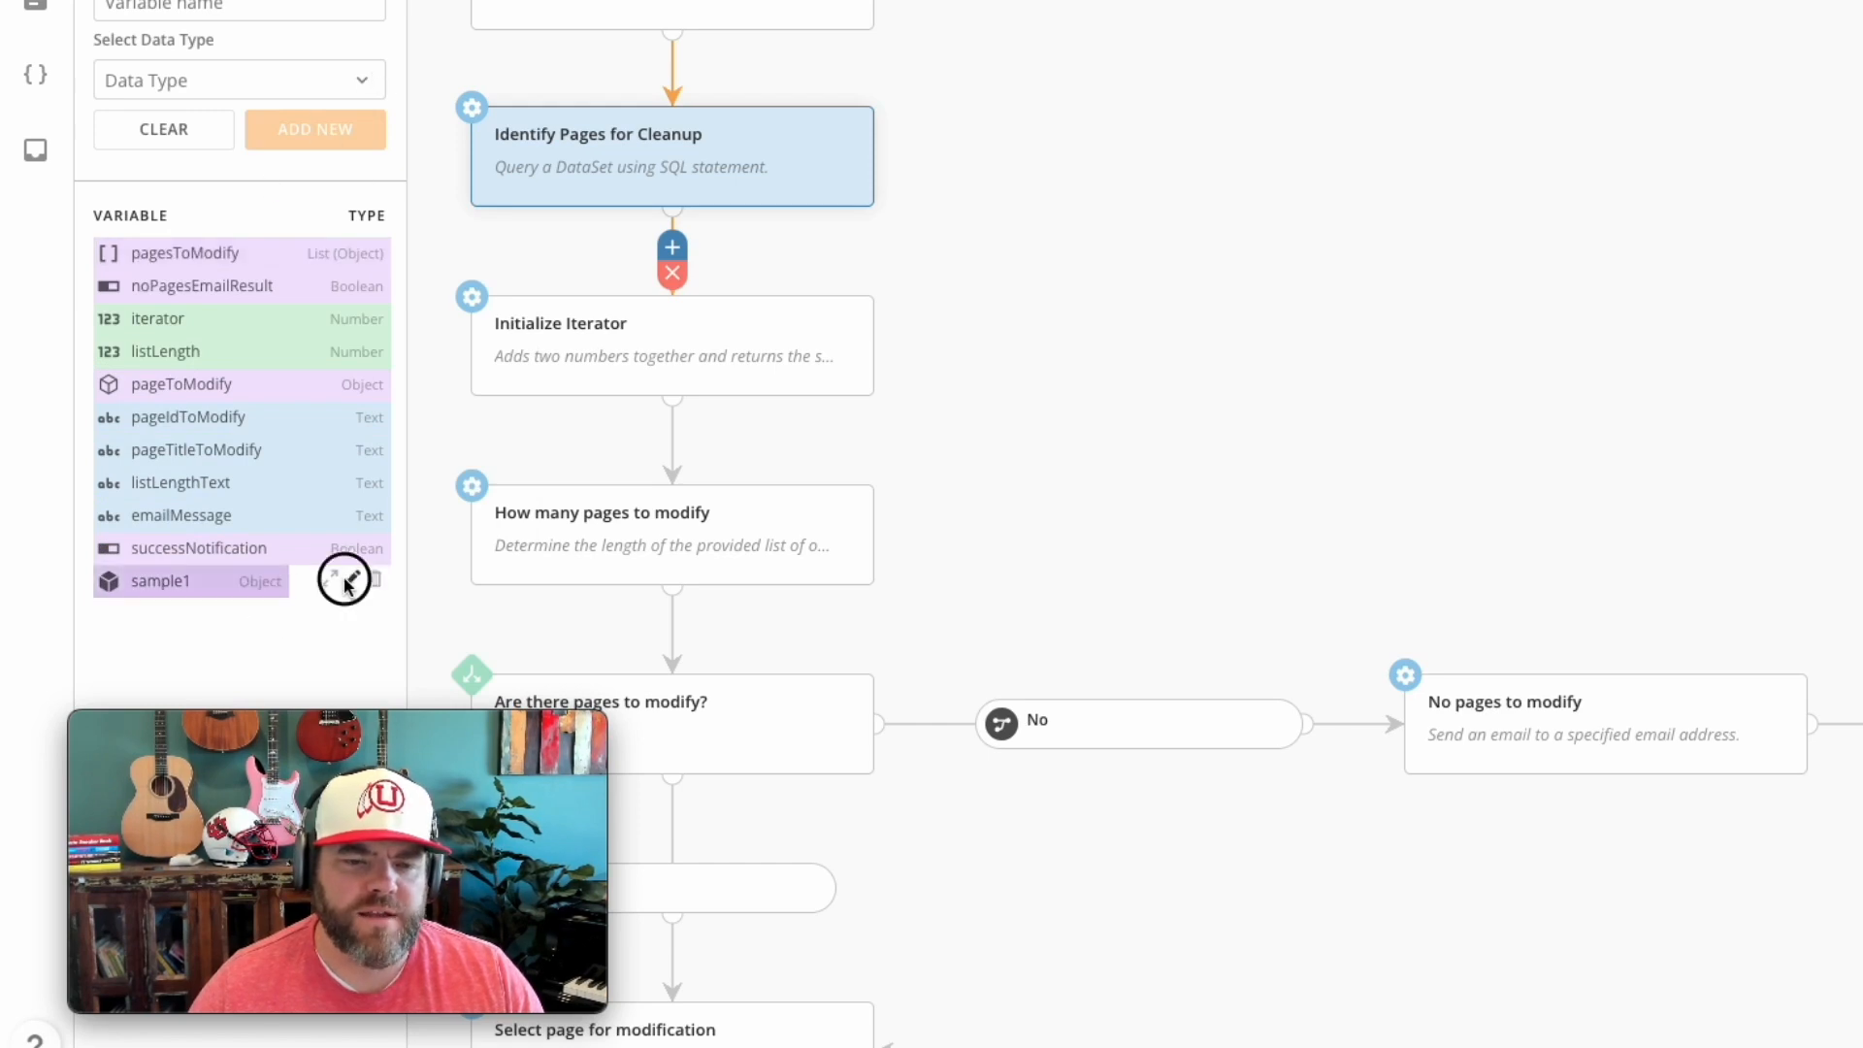
Step: Add a second child named sample3 with the data type Number to the sample1 variable
left_click(343, 578)
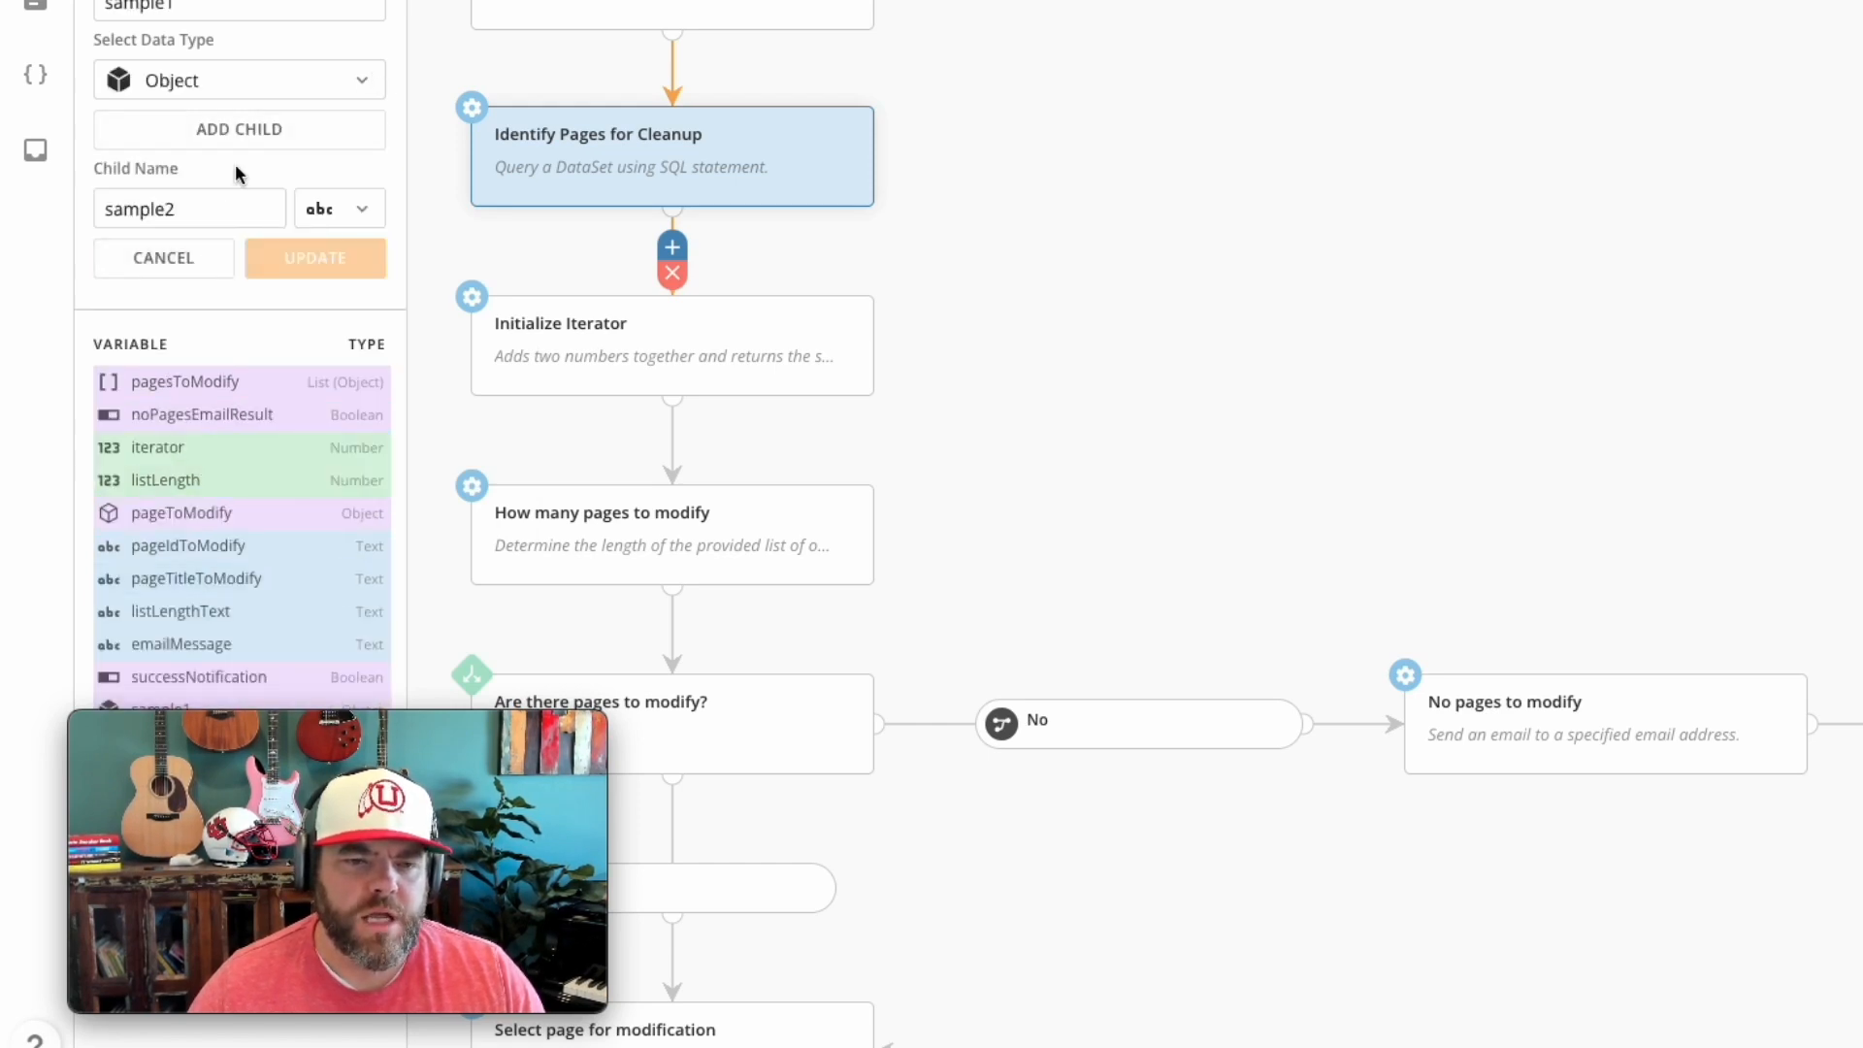
left_click(238, 131)
left_click(203, 254)
type("sample3")
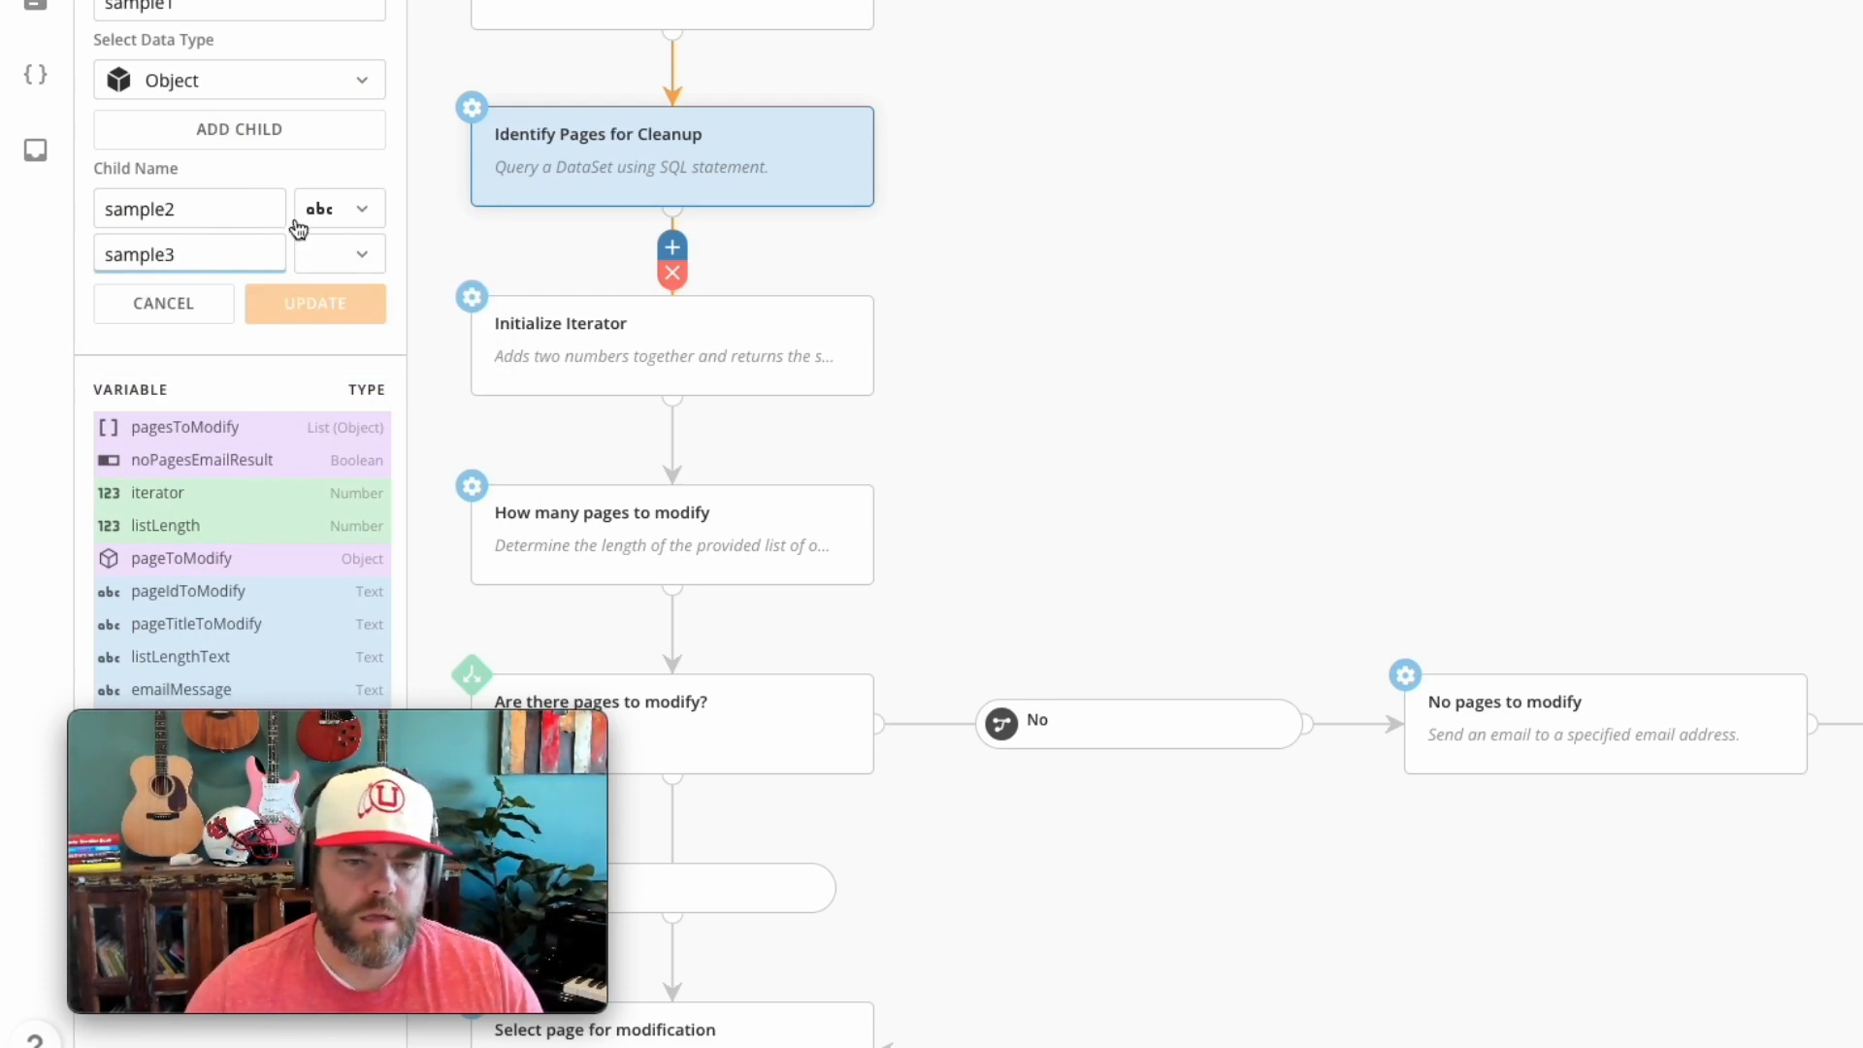
left_click(355, 253)
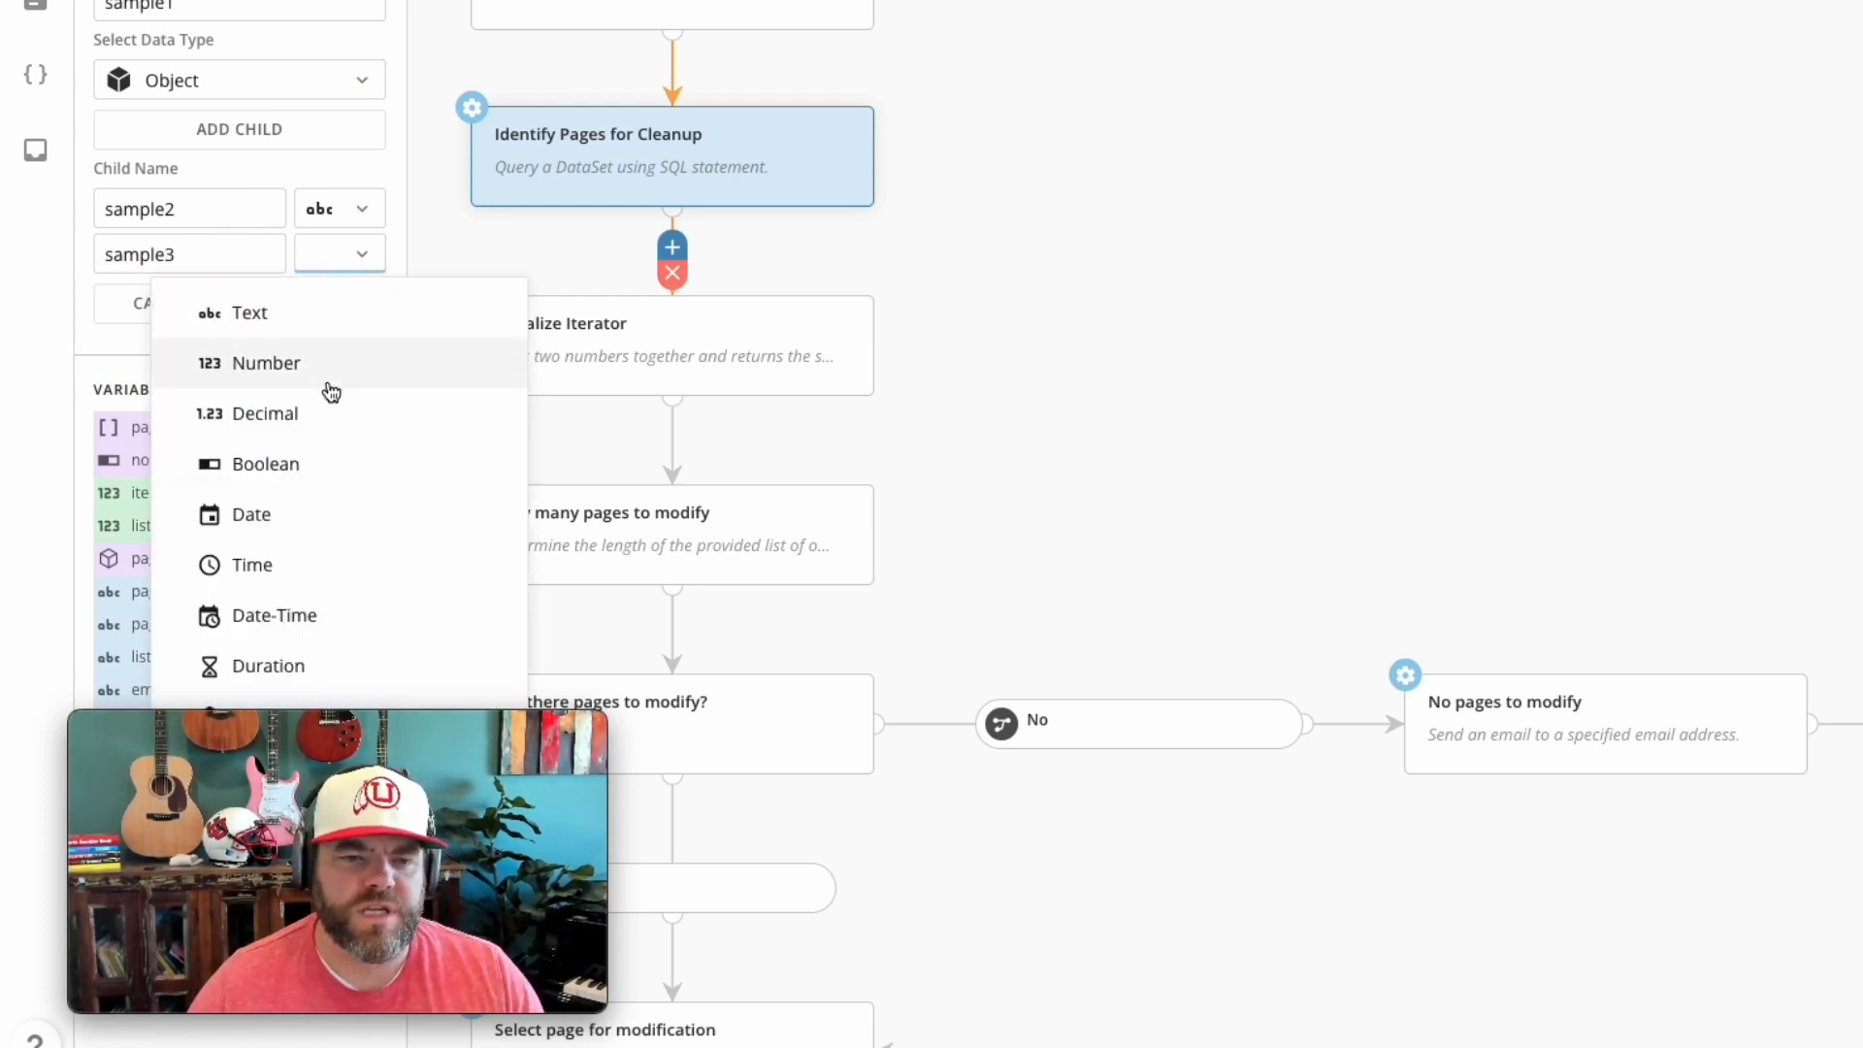
left_click(328, 369)
left_click(330, 298)
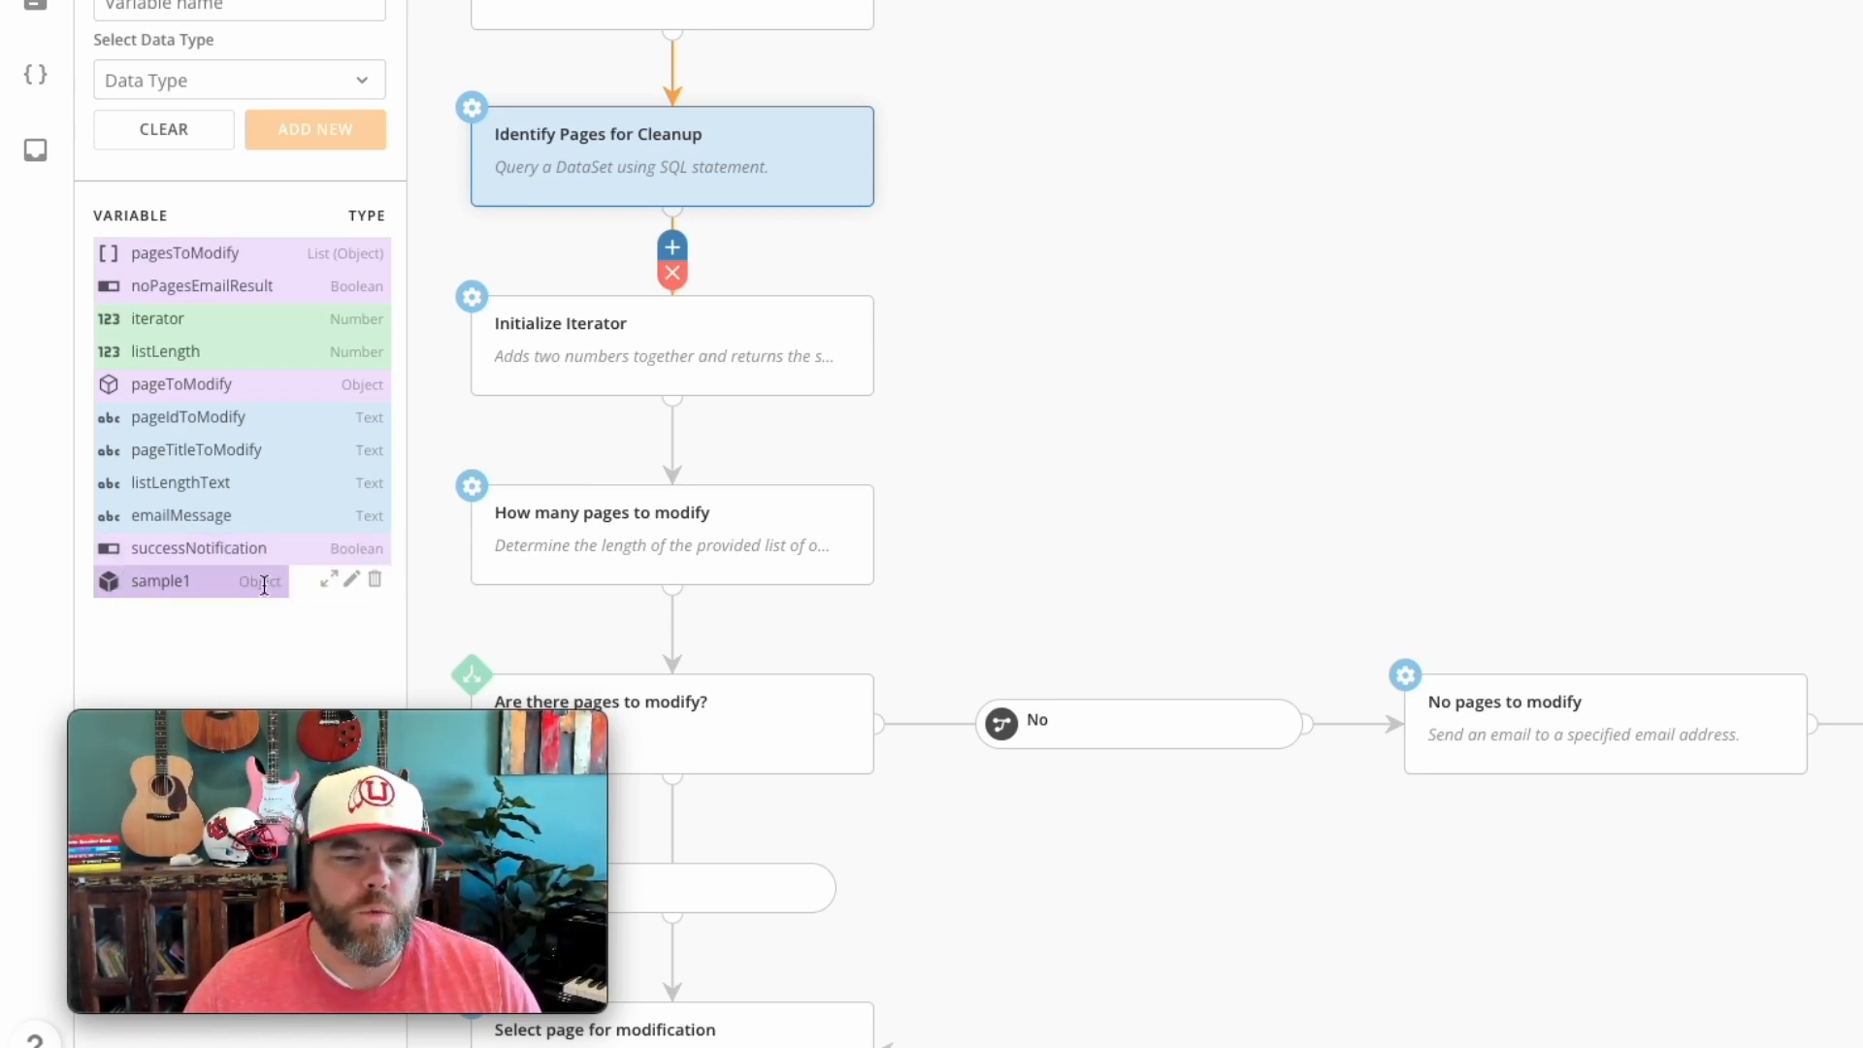
Step: Expand sample1 to view its child variables and review the variables offered for the datasetId mapping
left_click(328, 578)
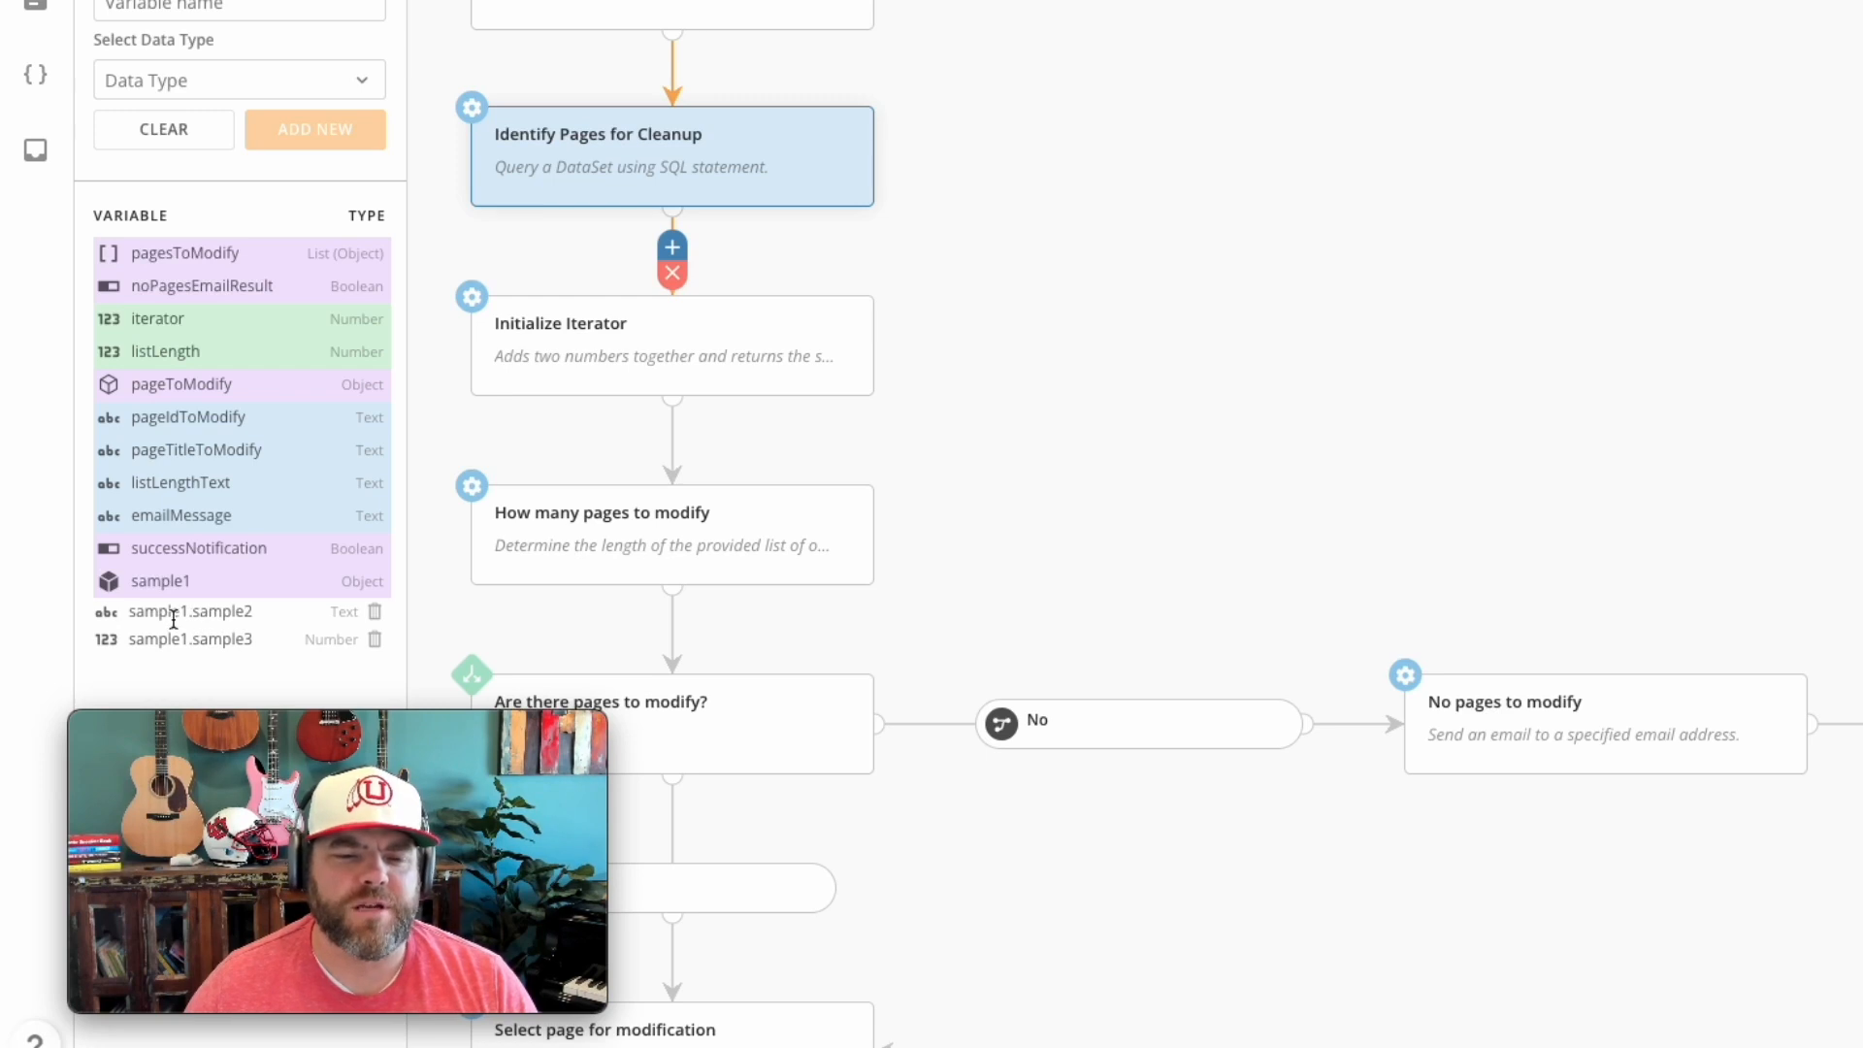
left_click_drag(131, 615, 192, 617)
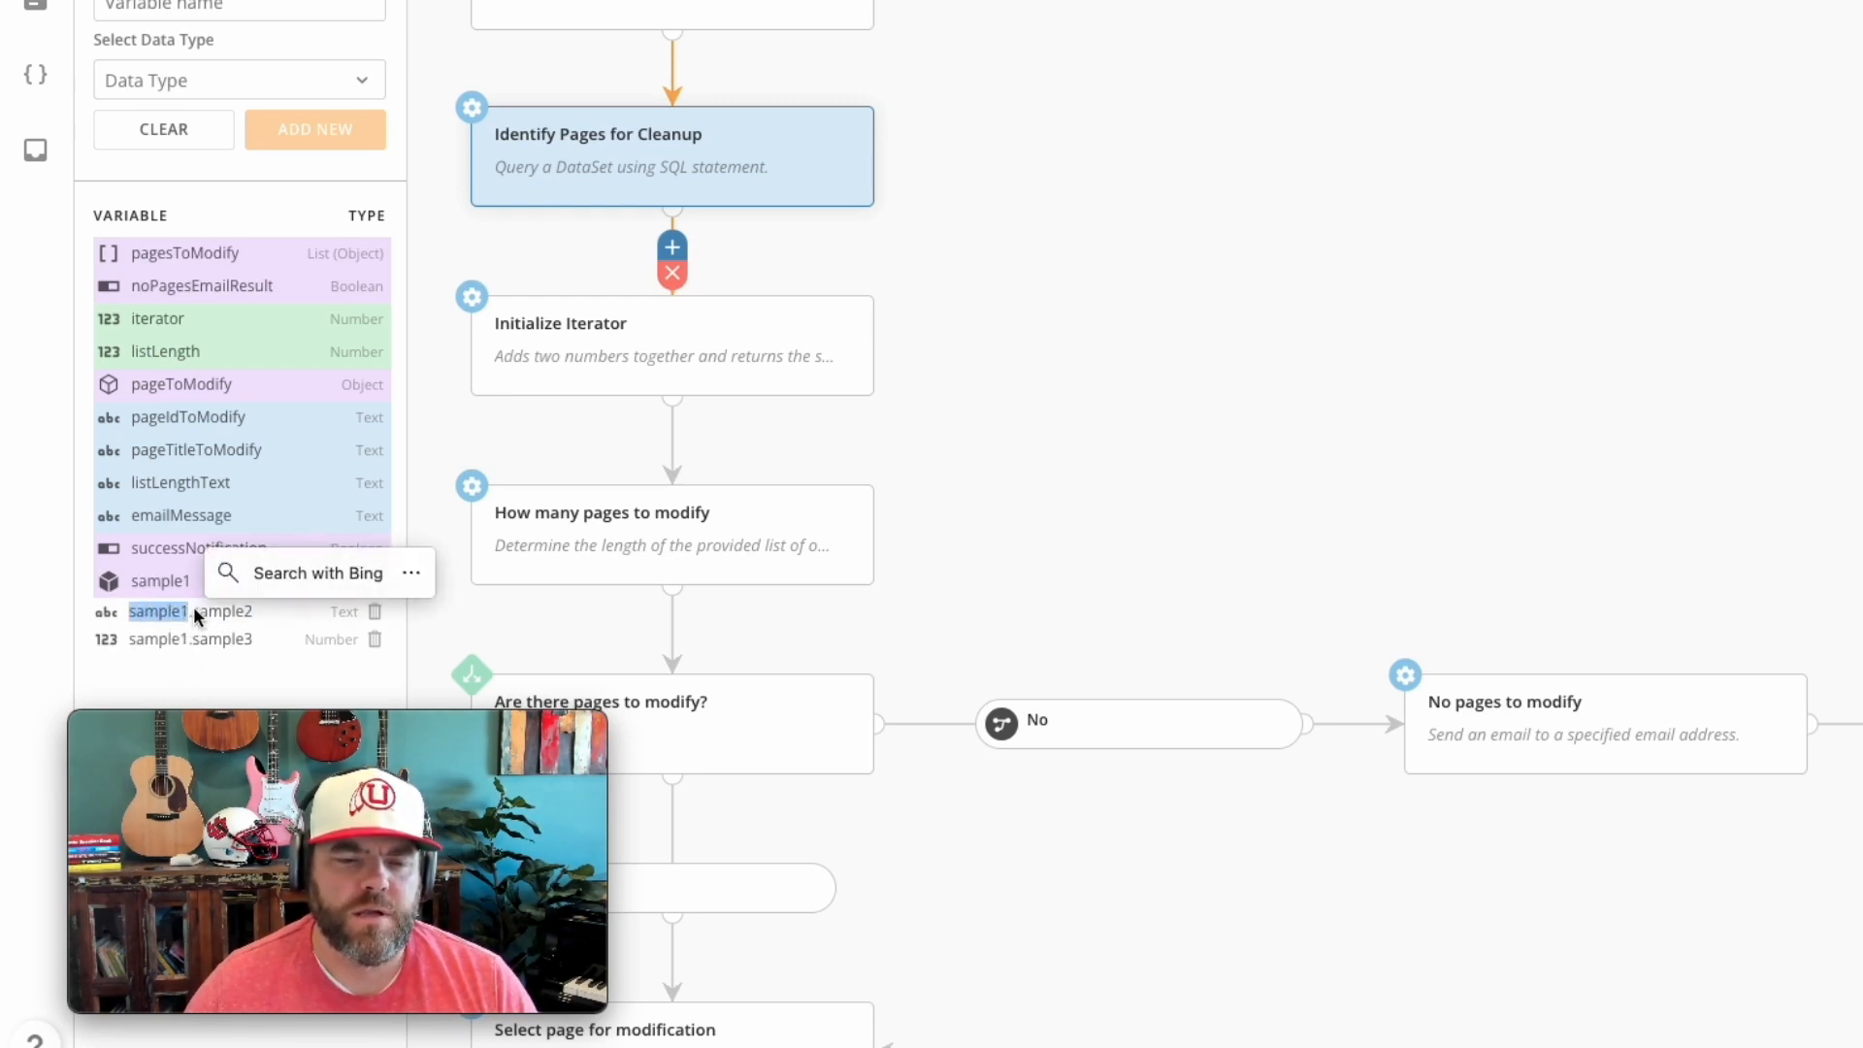
left_click(252, 616)
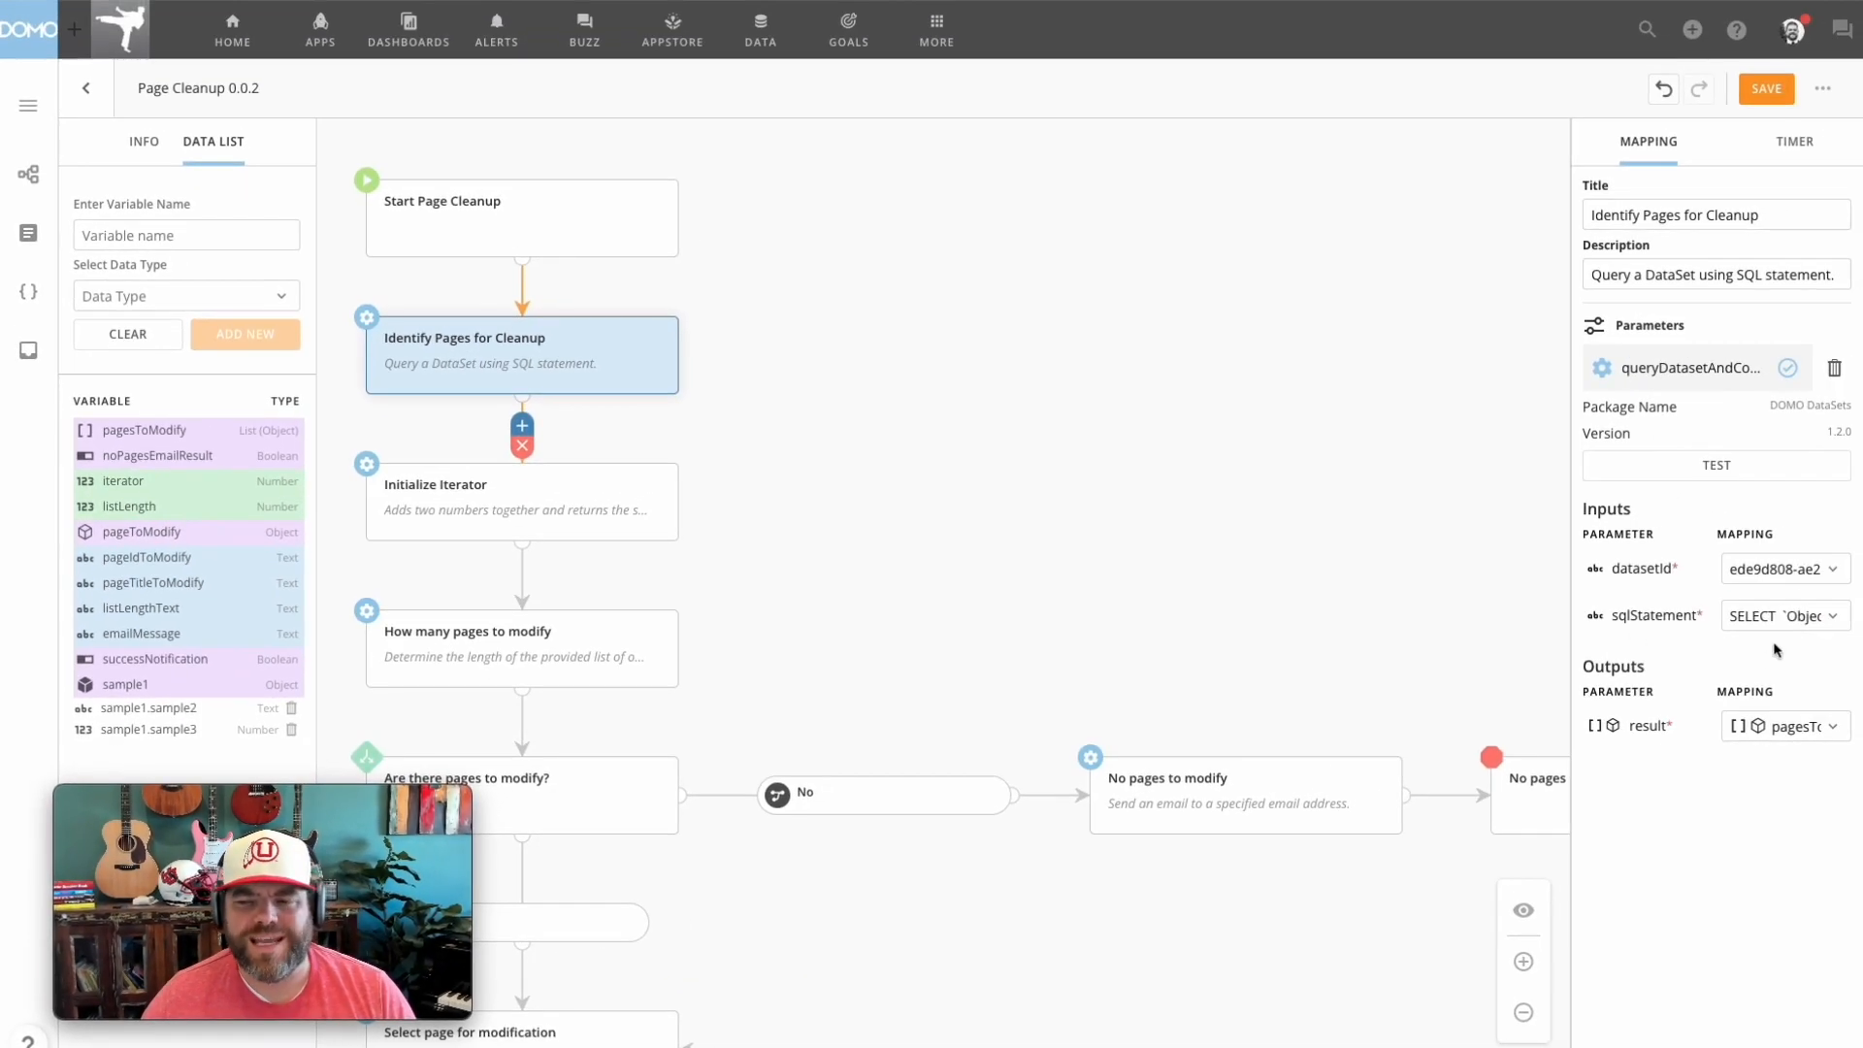
left_click(1825, 580)
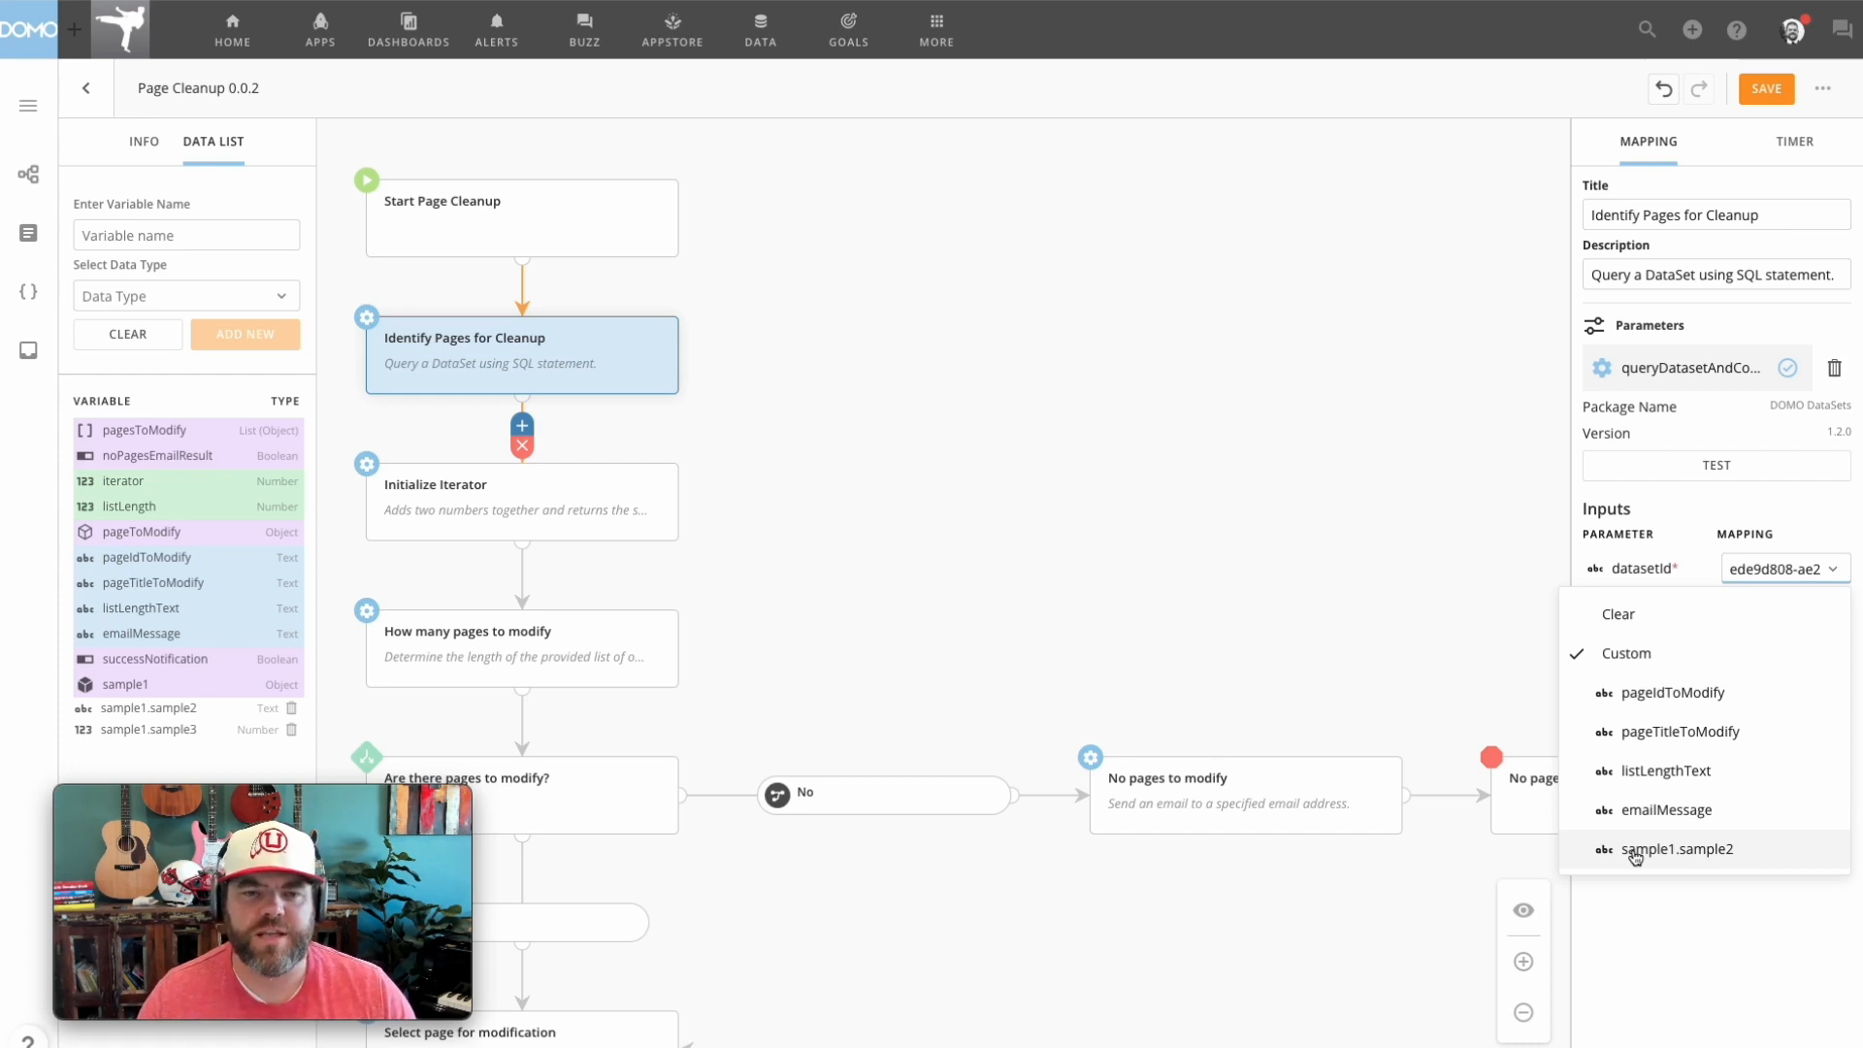
left_click(1436, 536)
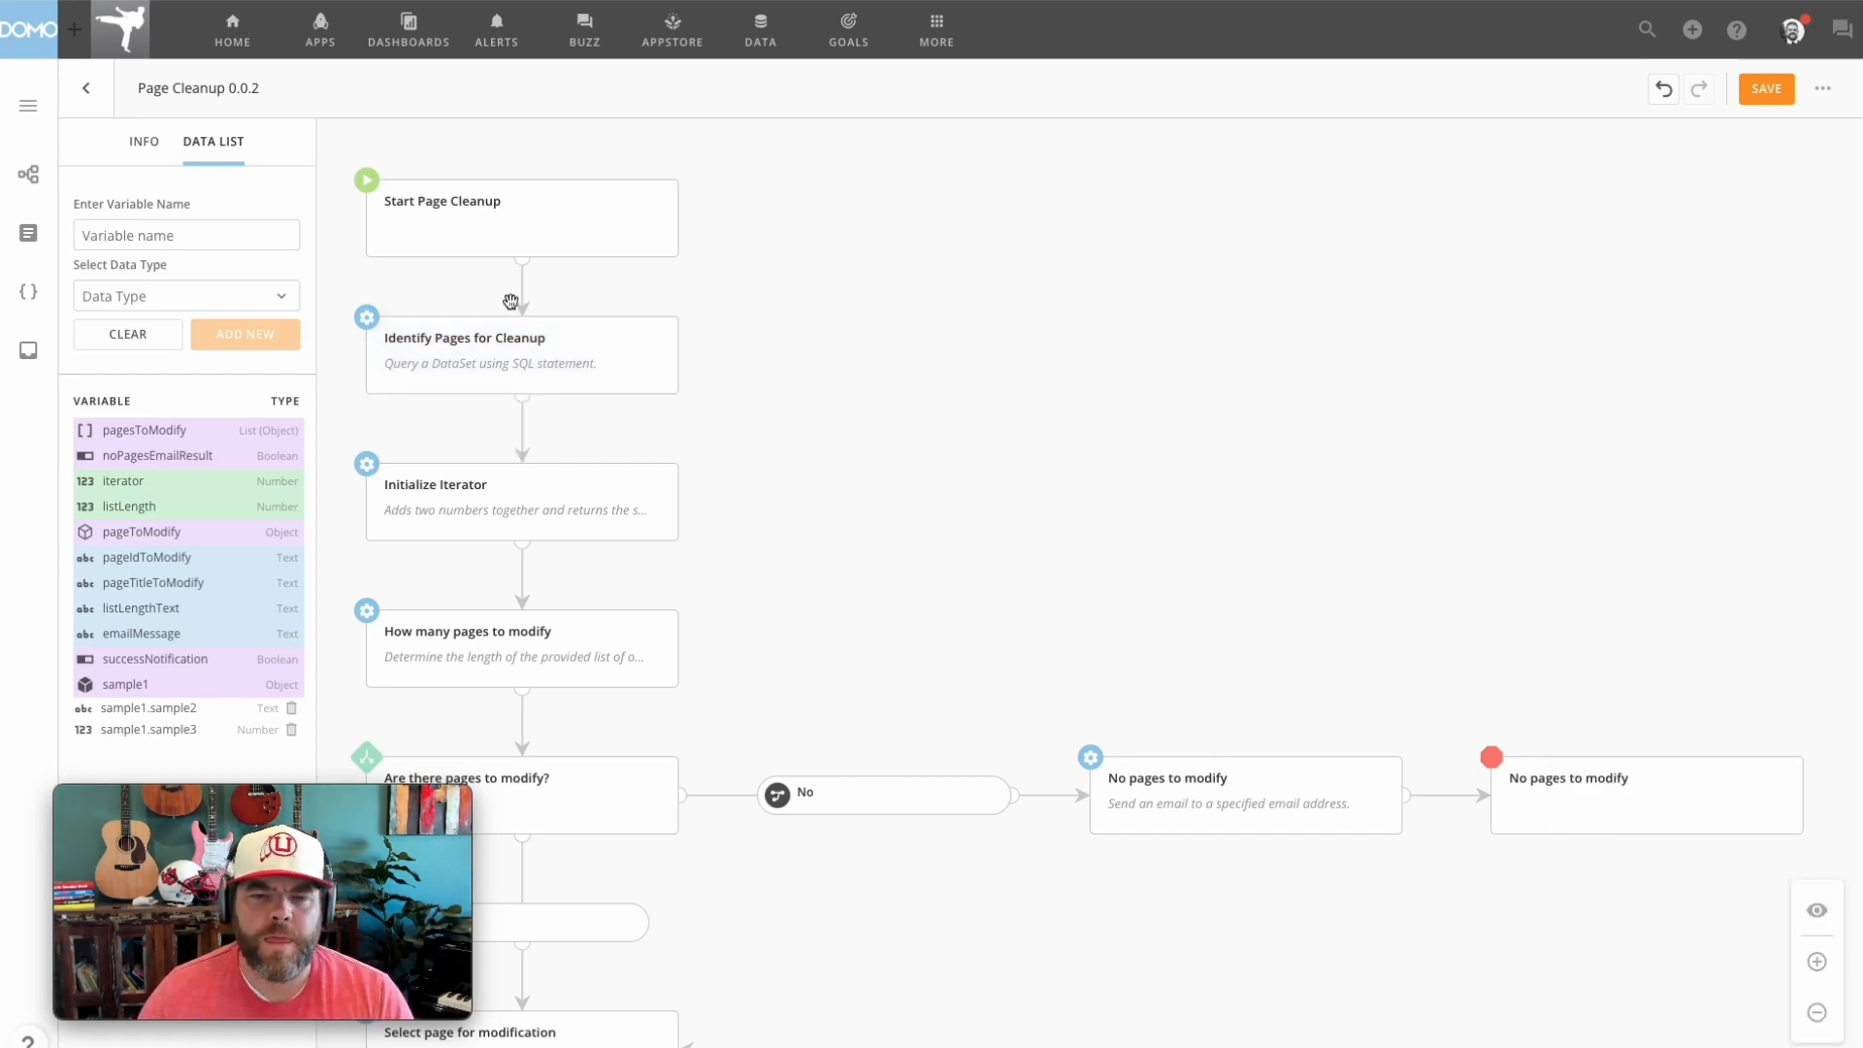
Step: Open the function test for Identify Pages for Cleanup and append LIMIT 10 to the sqlStatement
left_click(537, 351)
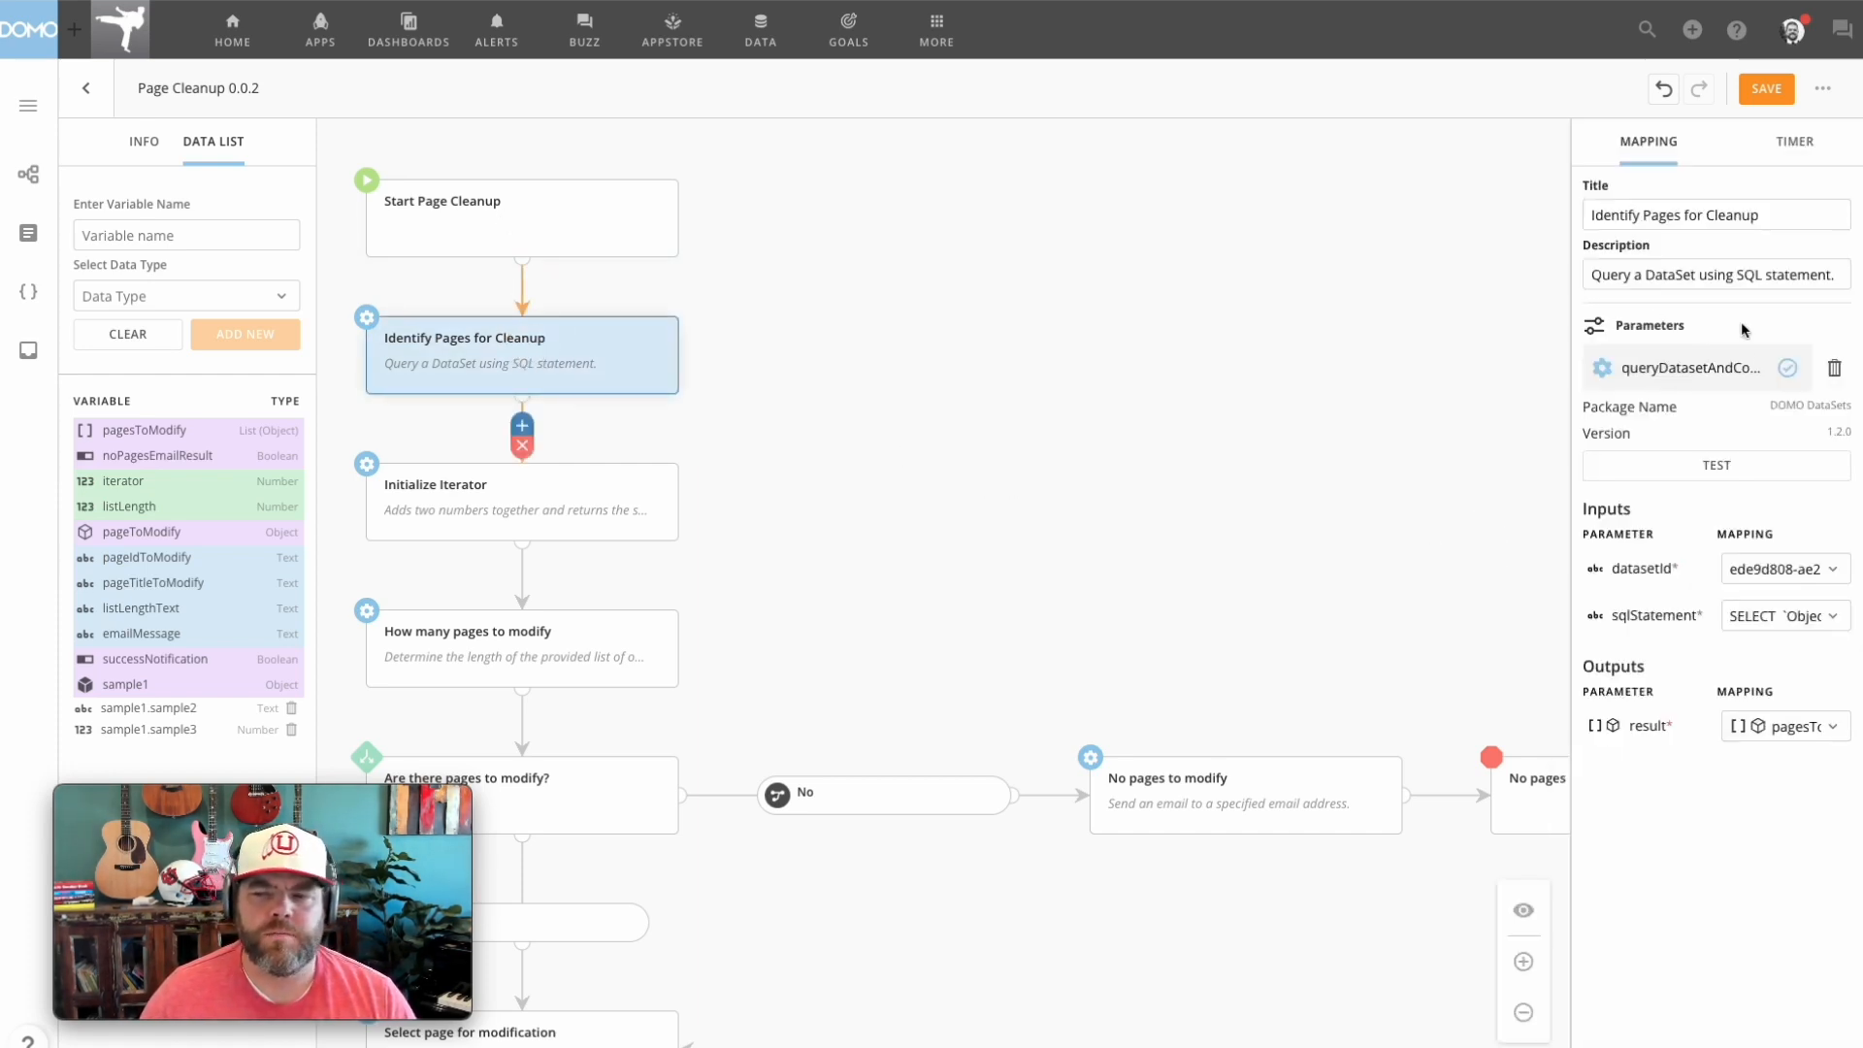
left_click(1738, 482)
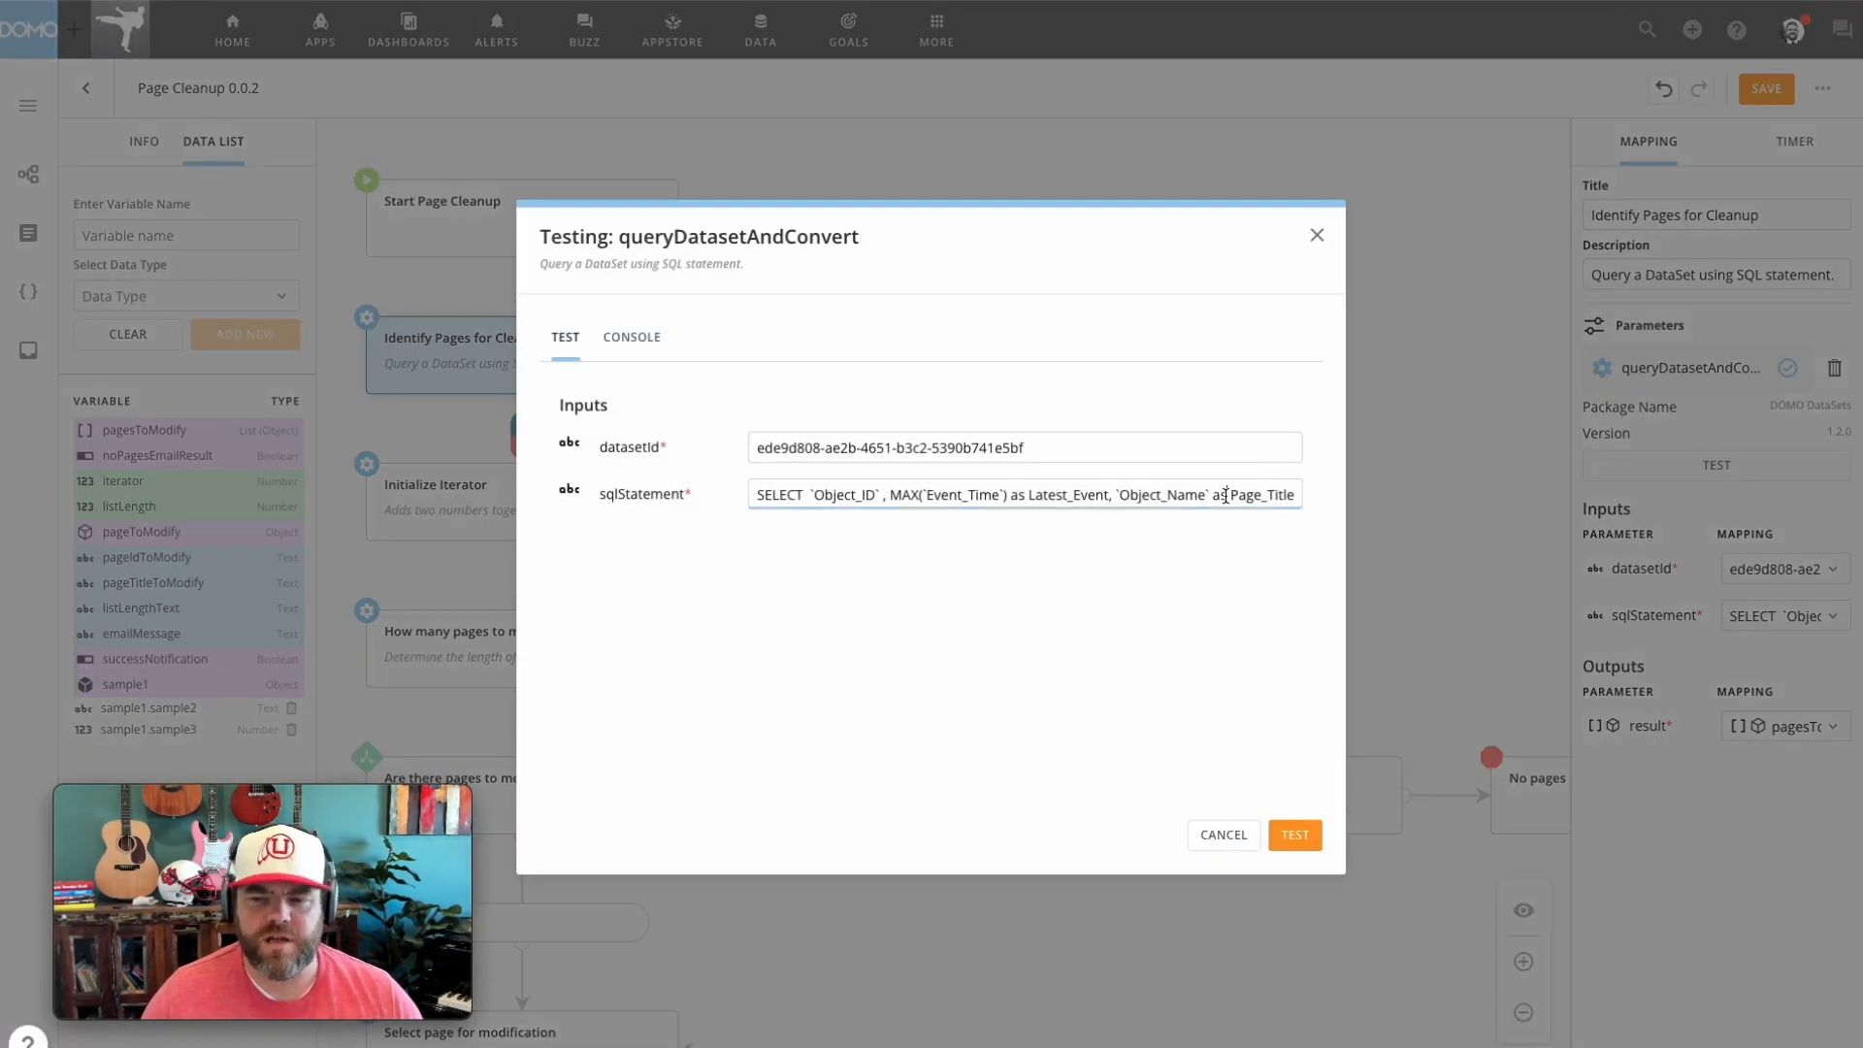
key("End")
type("LIMIT")
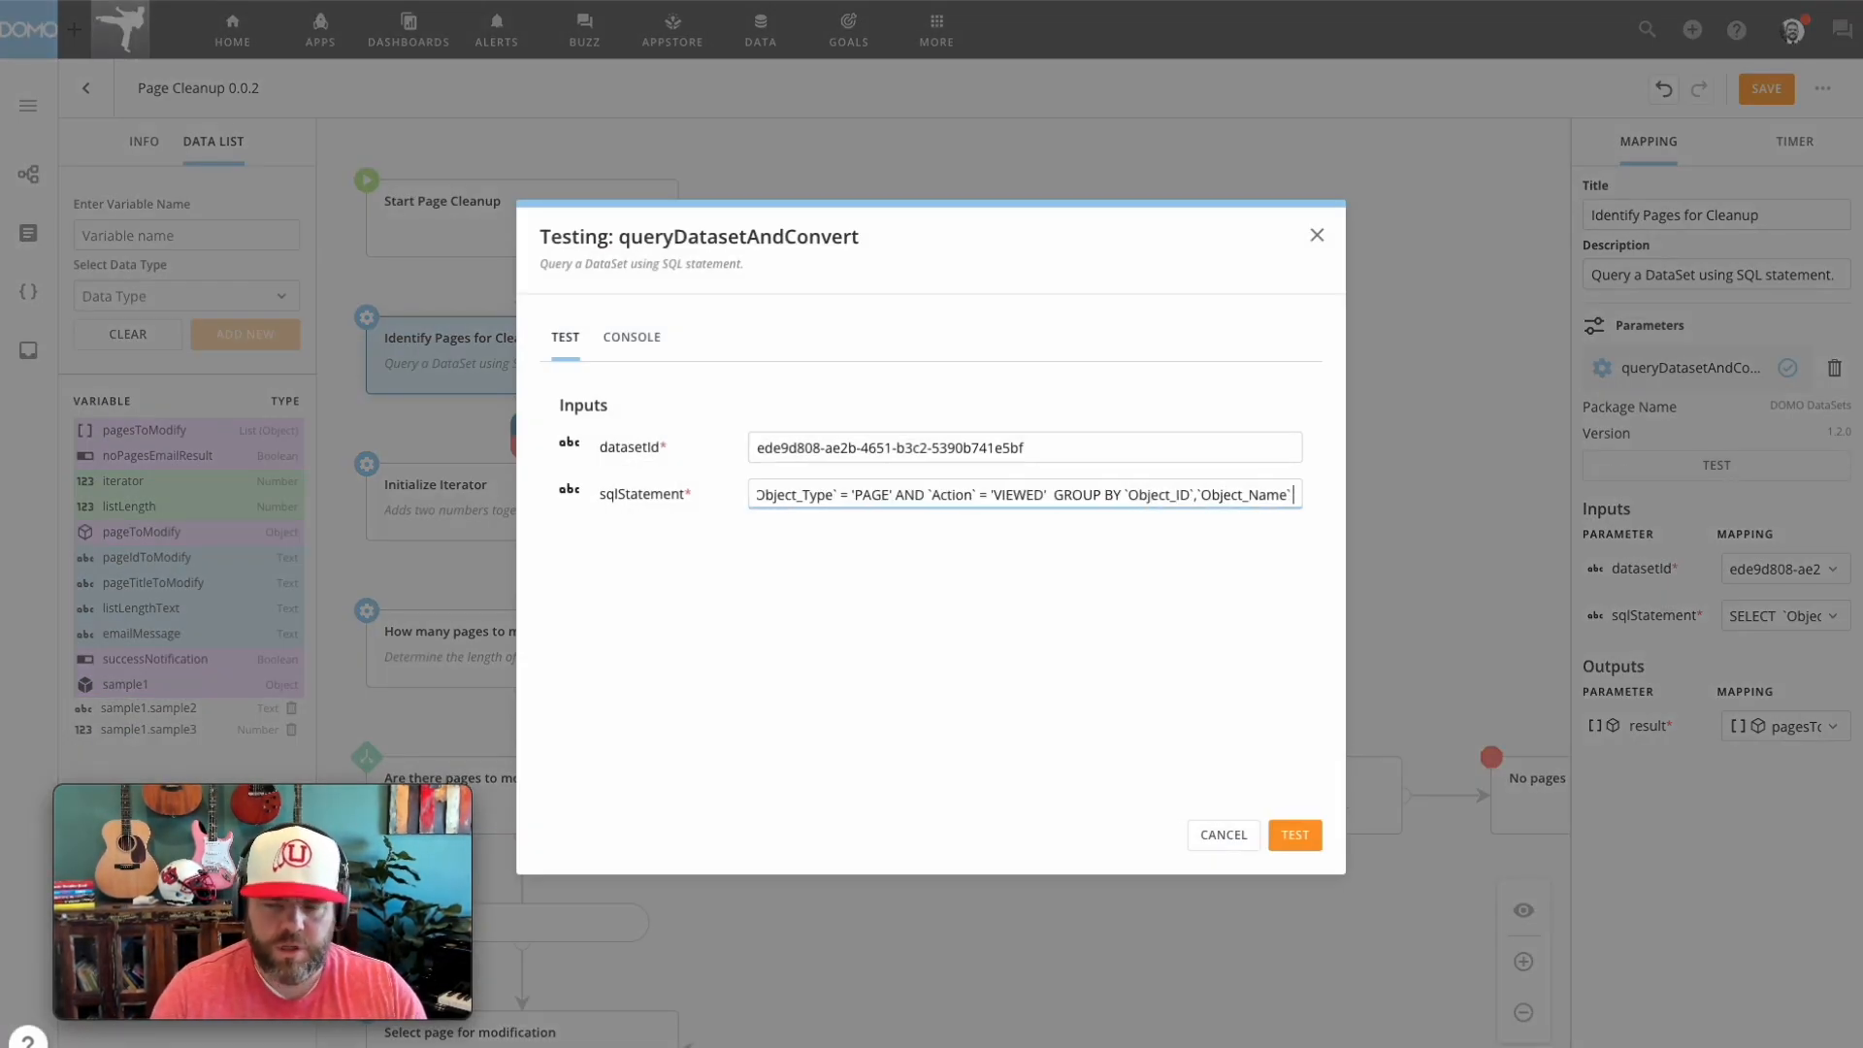
type(" 10")
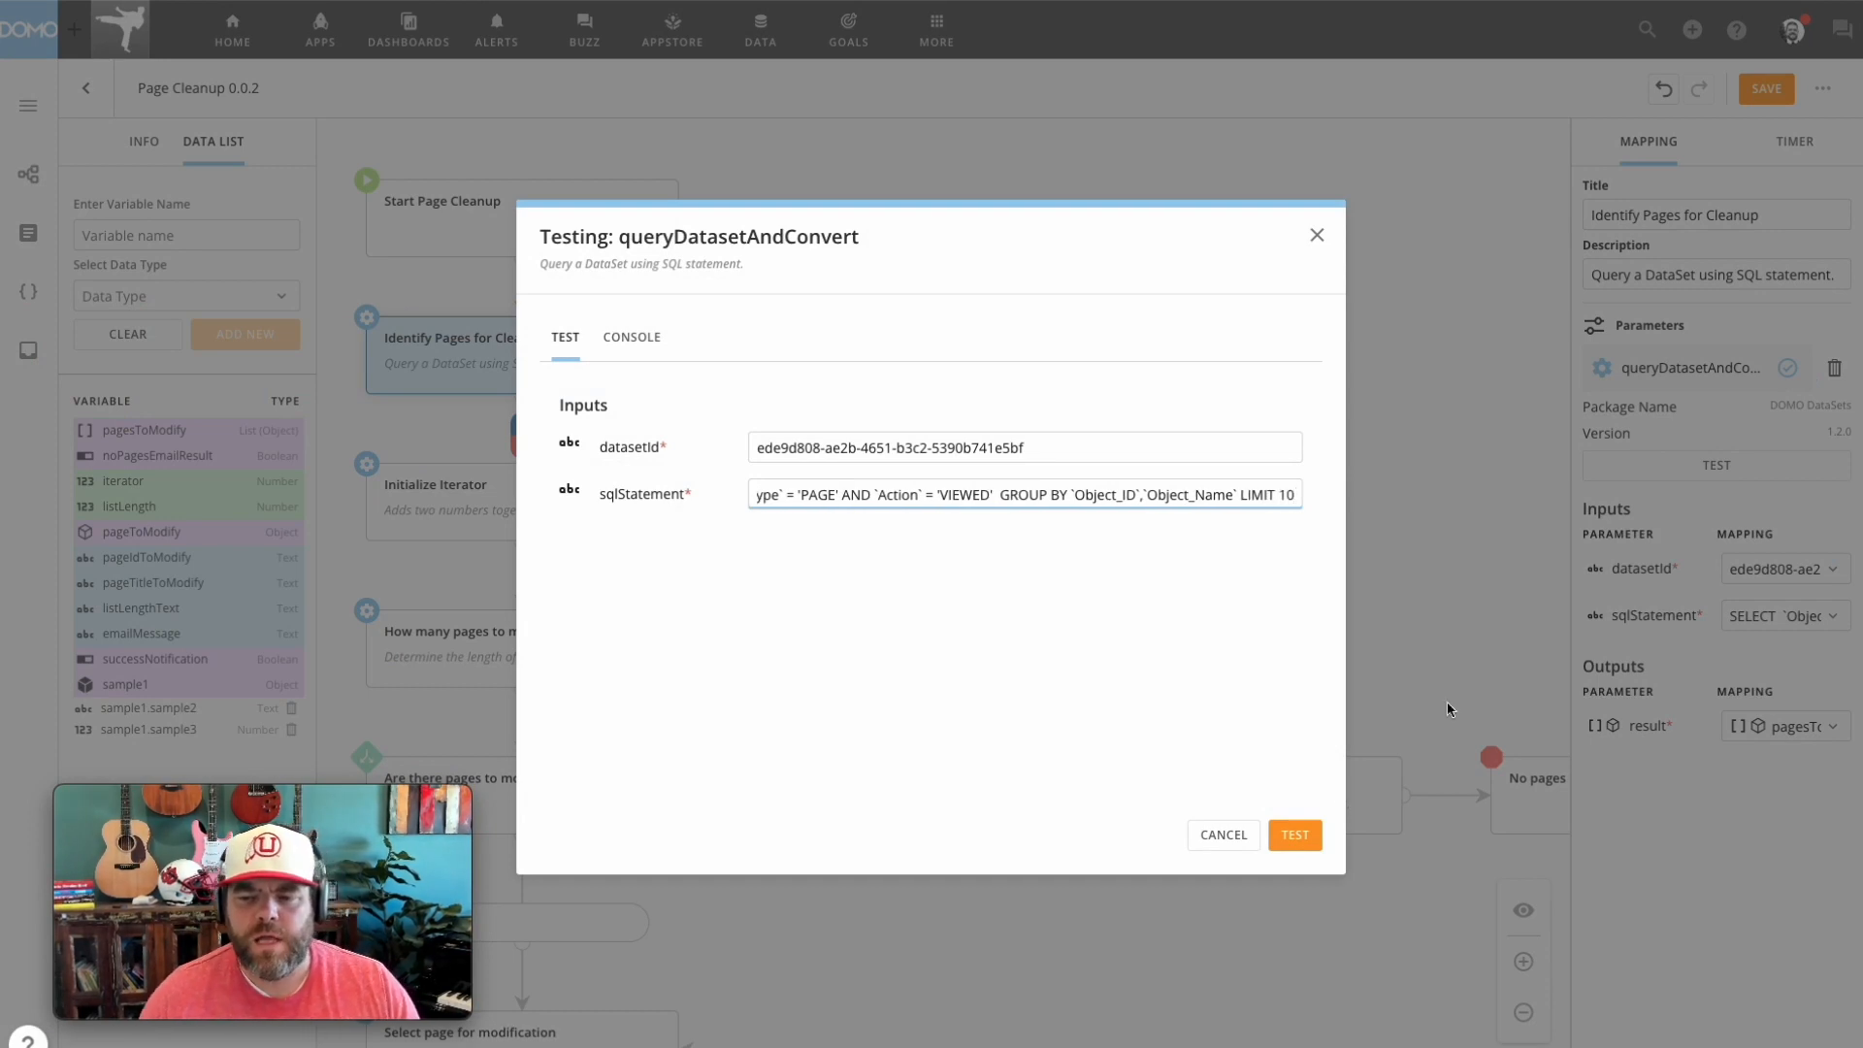
Step: Run the queryDatasetAndConvert test, read the console response, and close the test without changing the inputs
left_click(1295, 836)
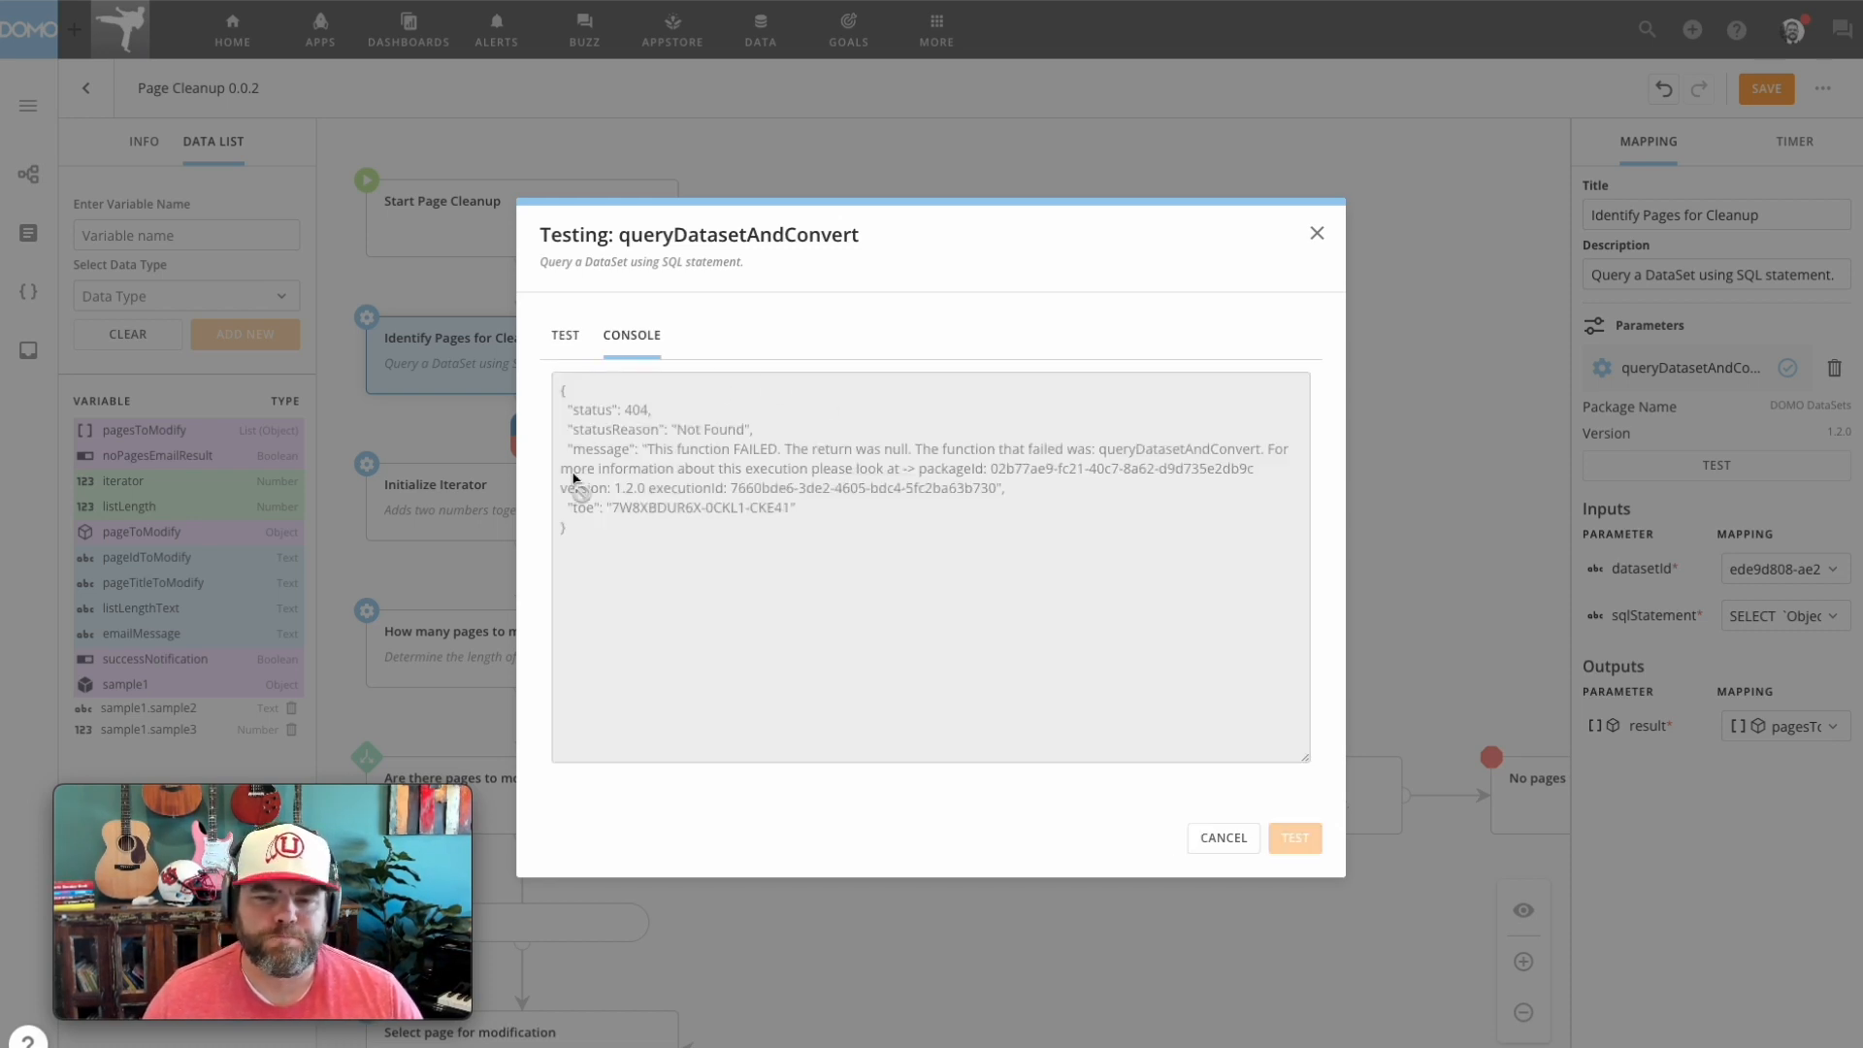
left_click_drag(573, 405, 693, 571)
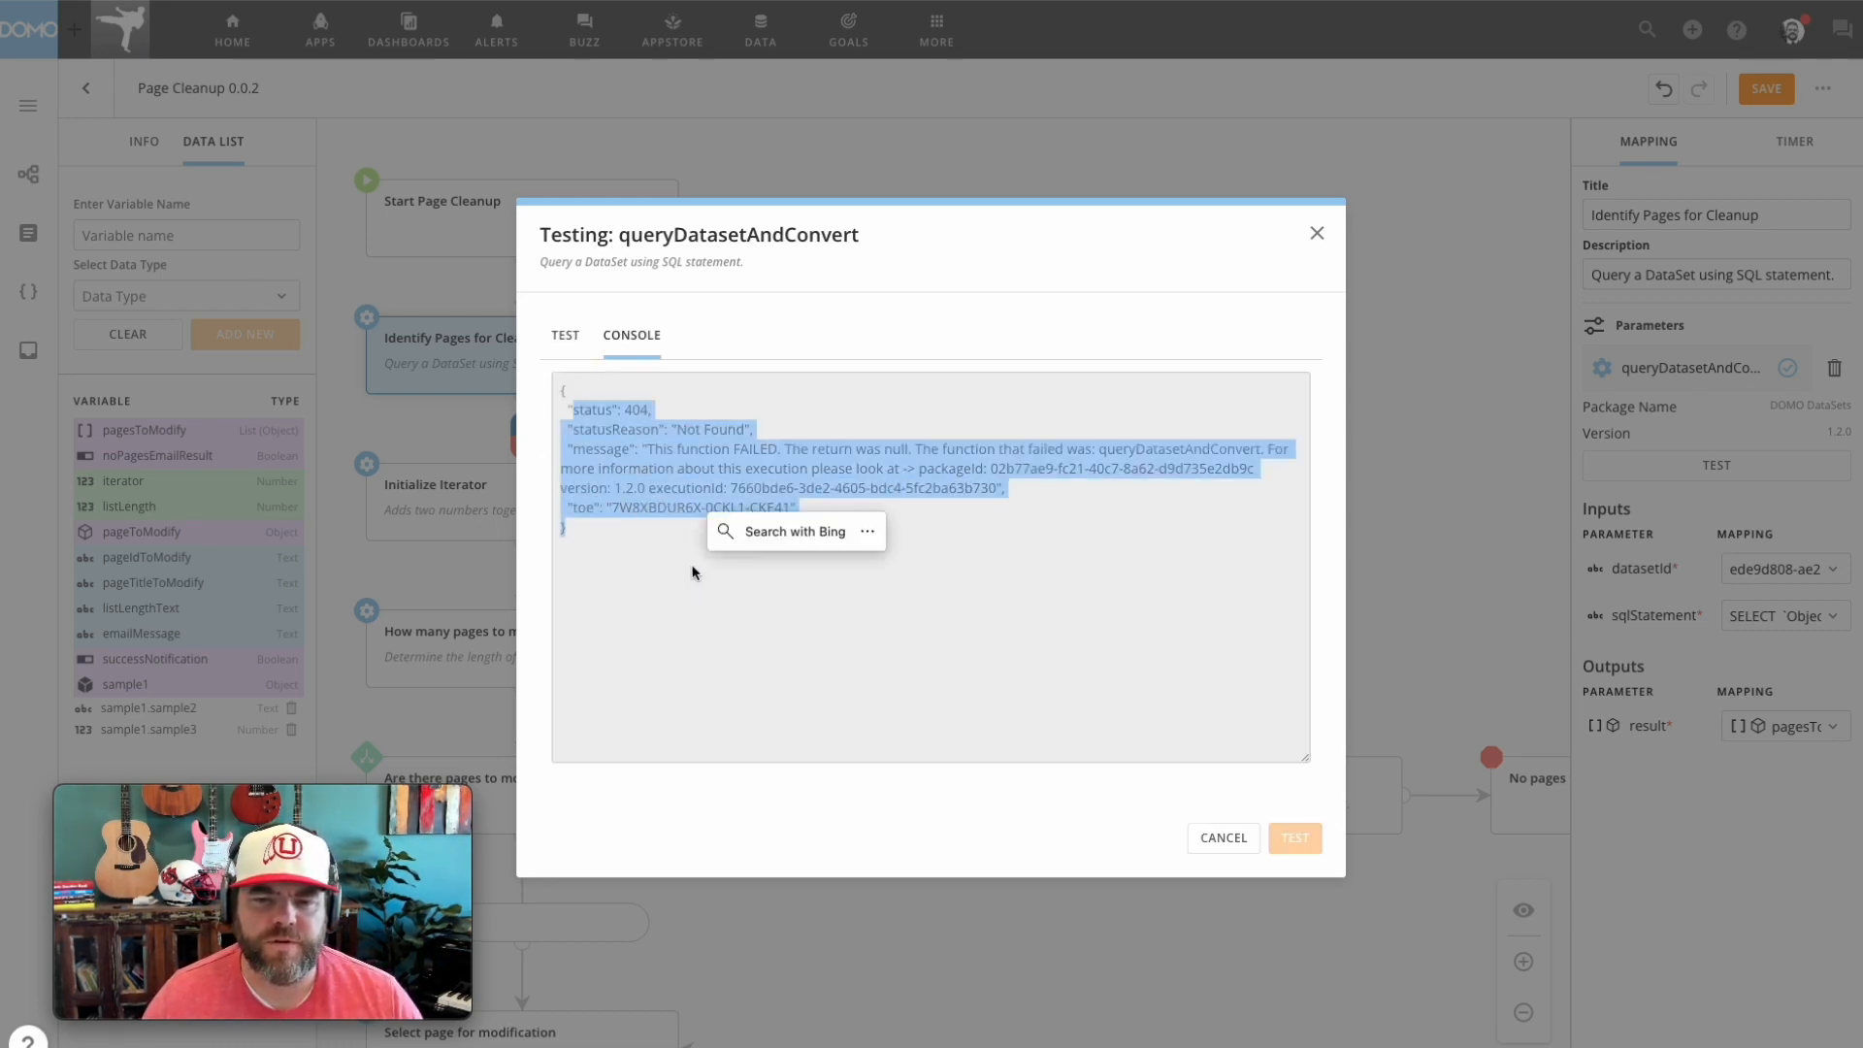
left_click(568, 339)
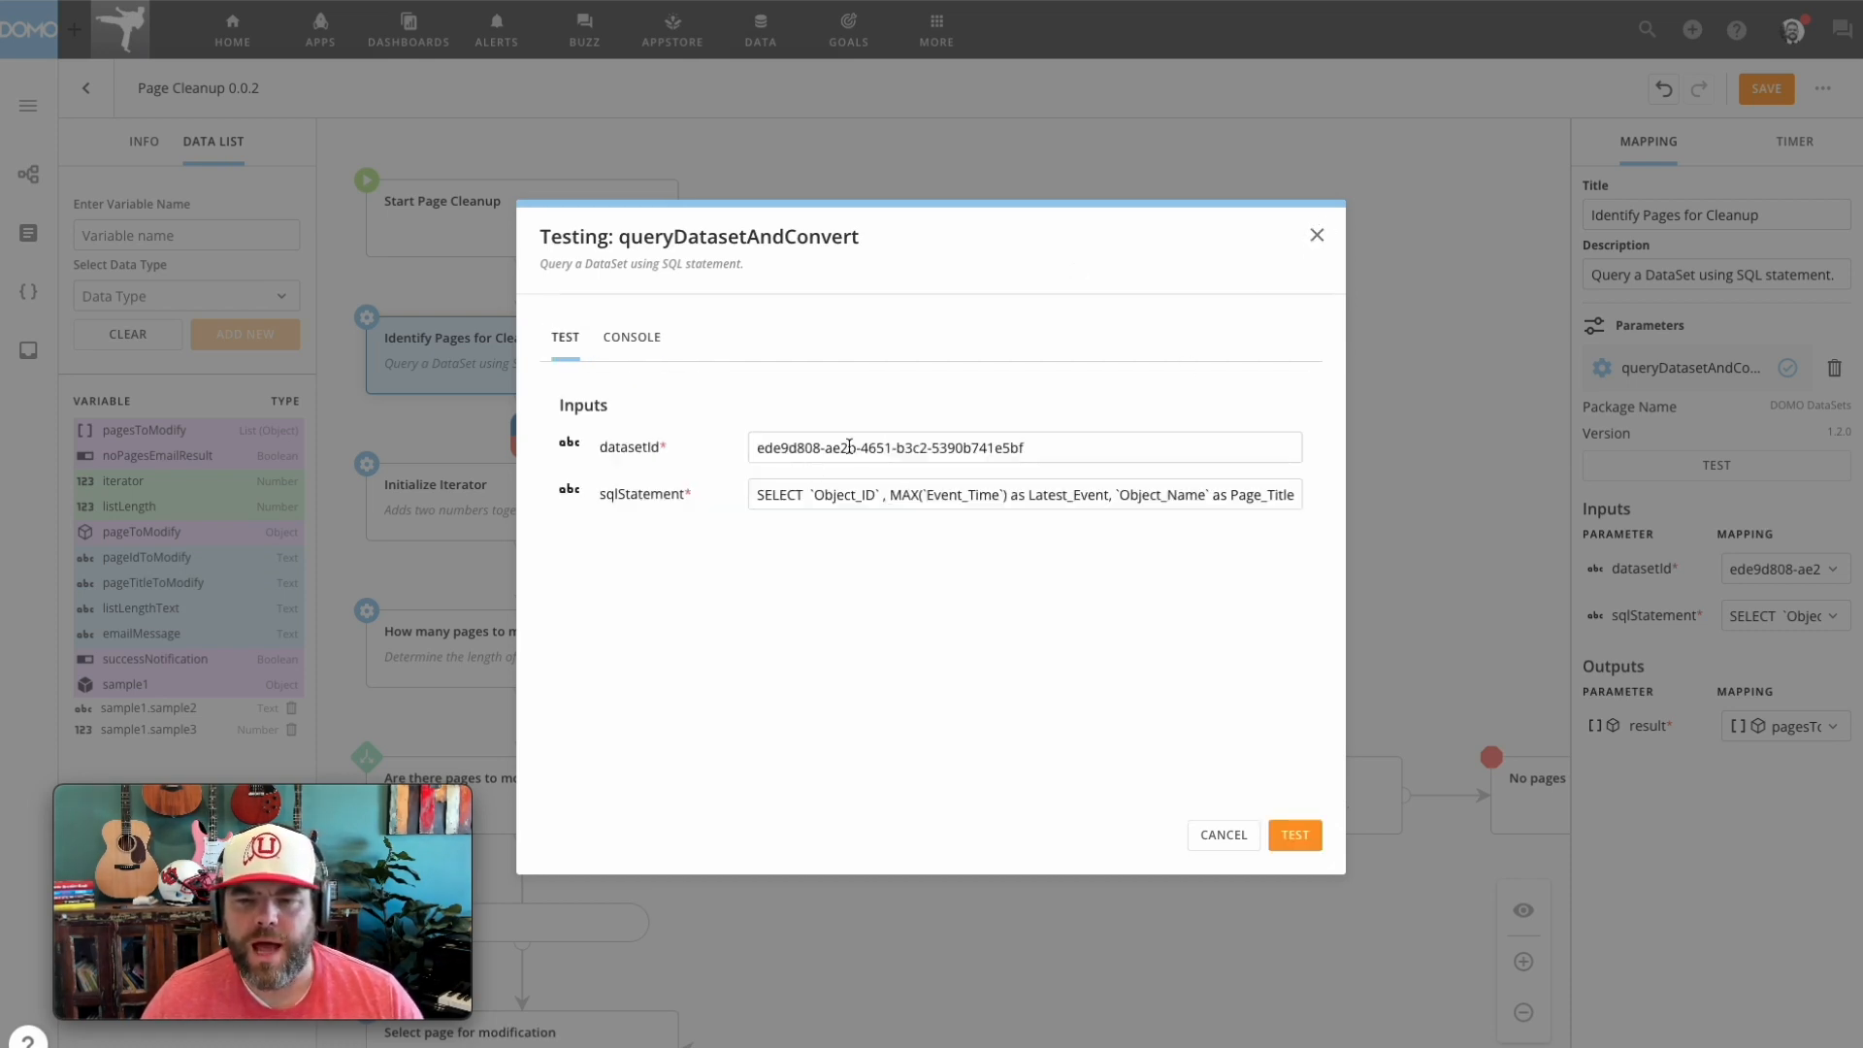
left_click(1225, 837)
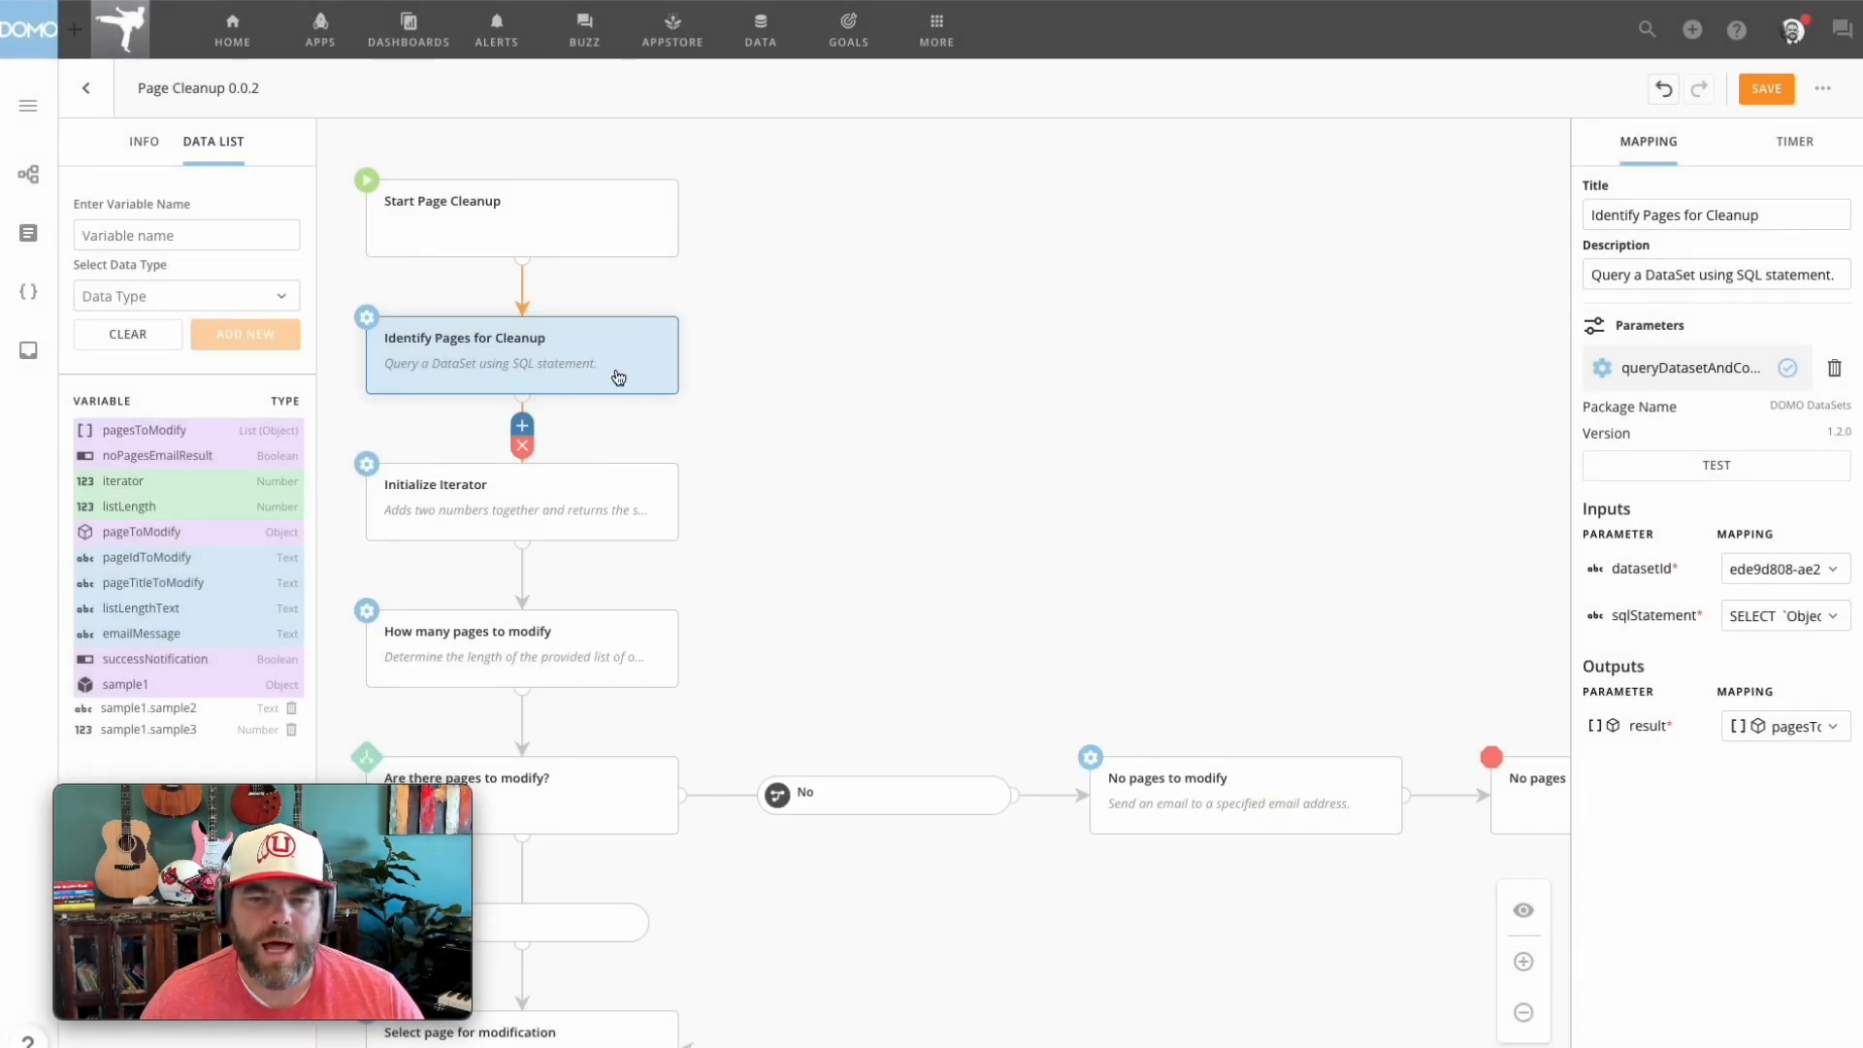
Step: Retest the Identify Pages for Cleanup function with LIMIT 10 appended to the sqlStatement and read the returned console message
left_click(1717, 465)
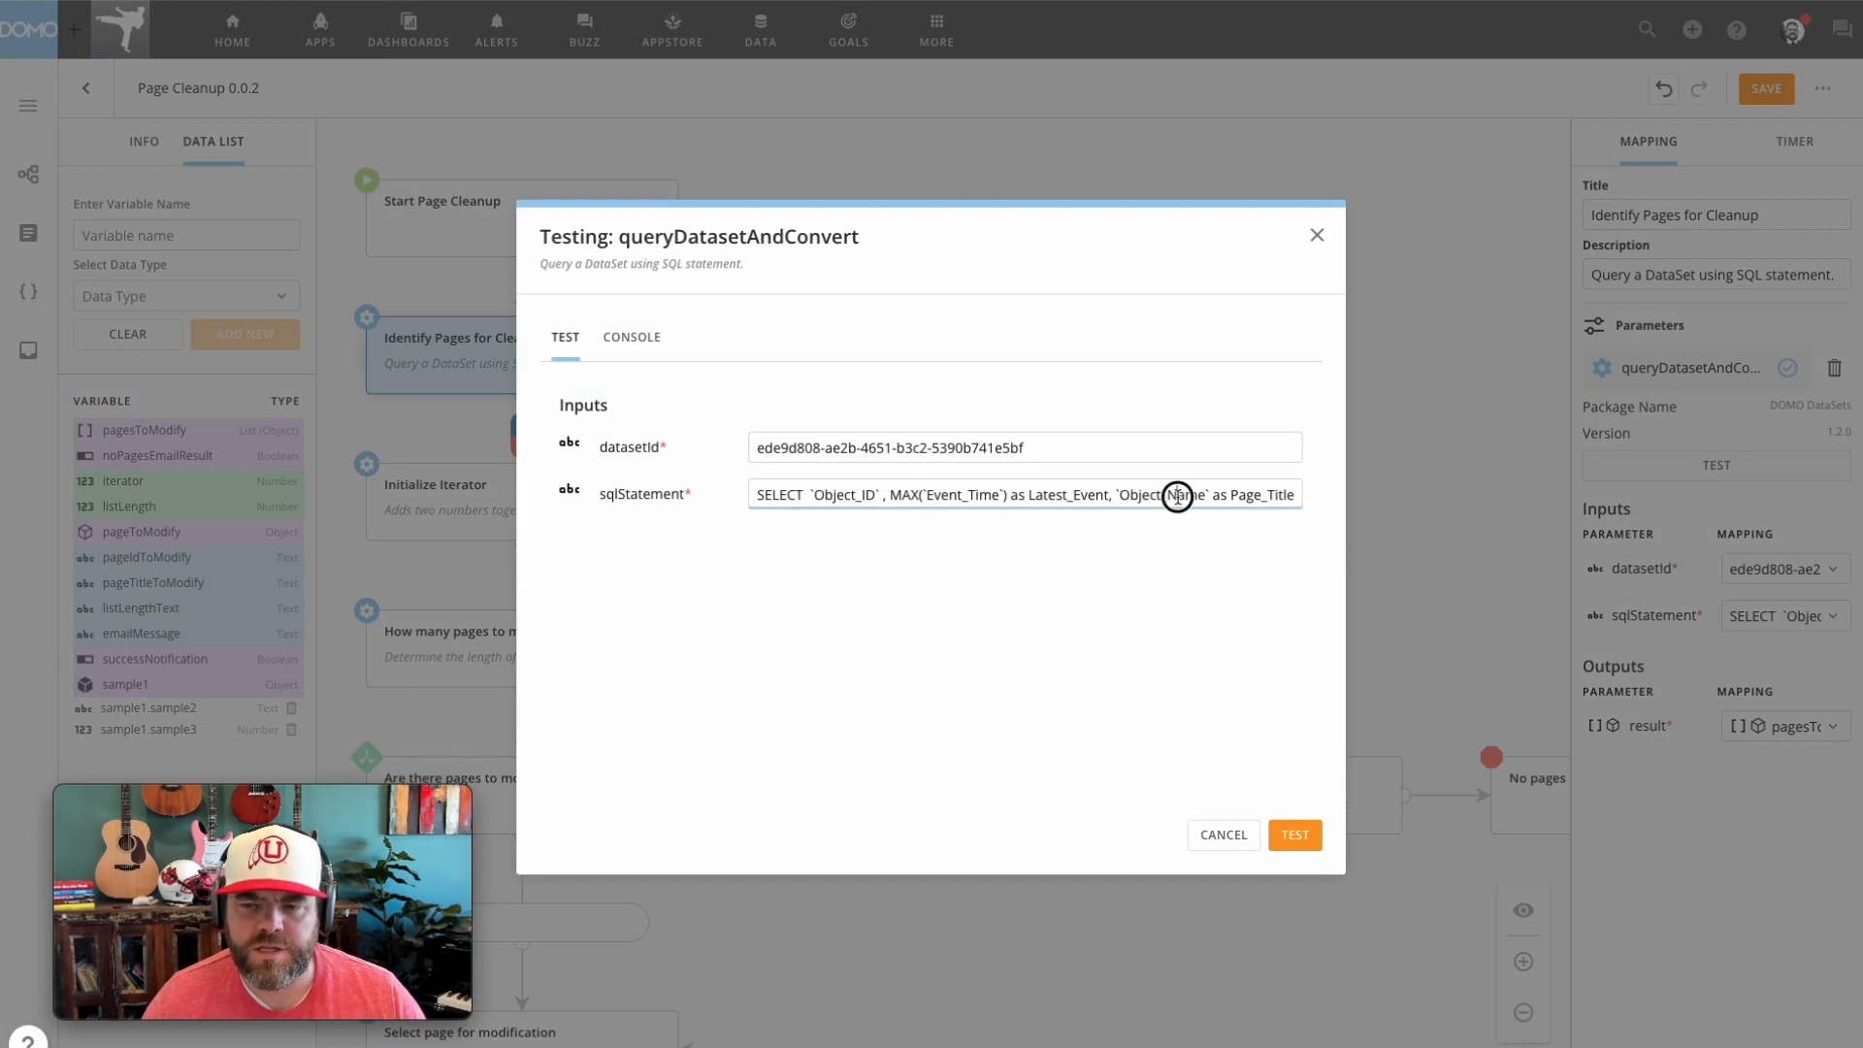
key("End")
type("LIMIT 10")
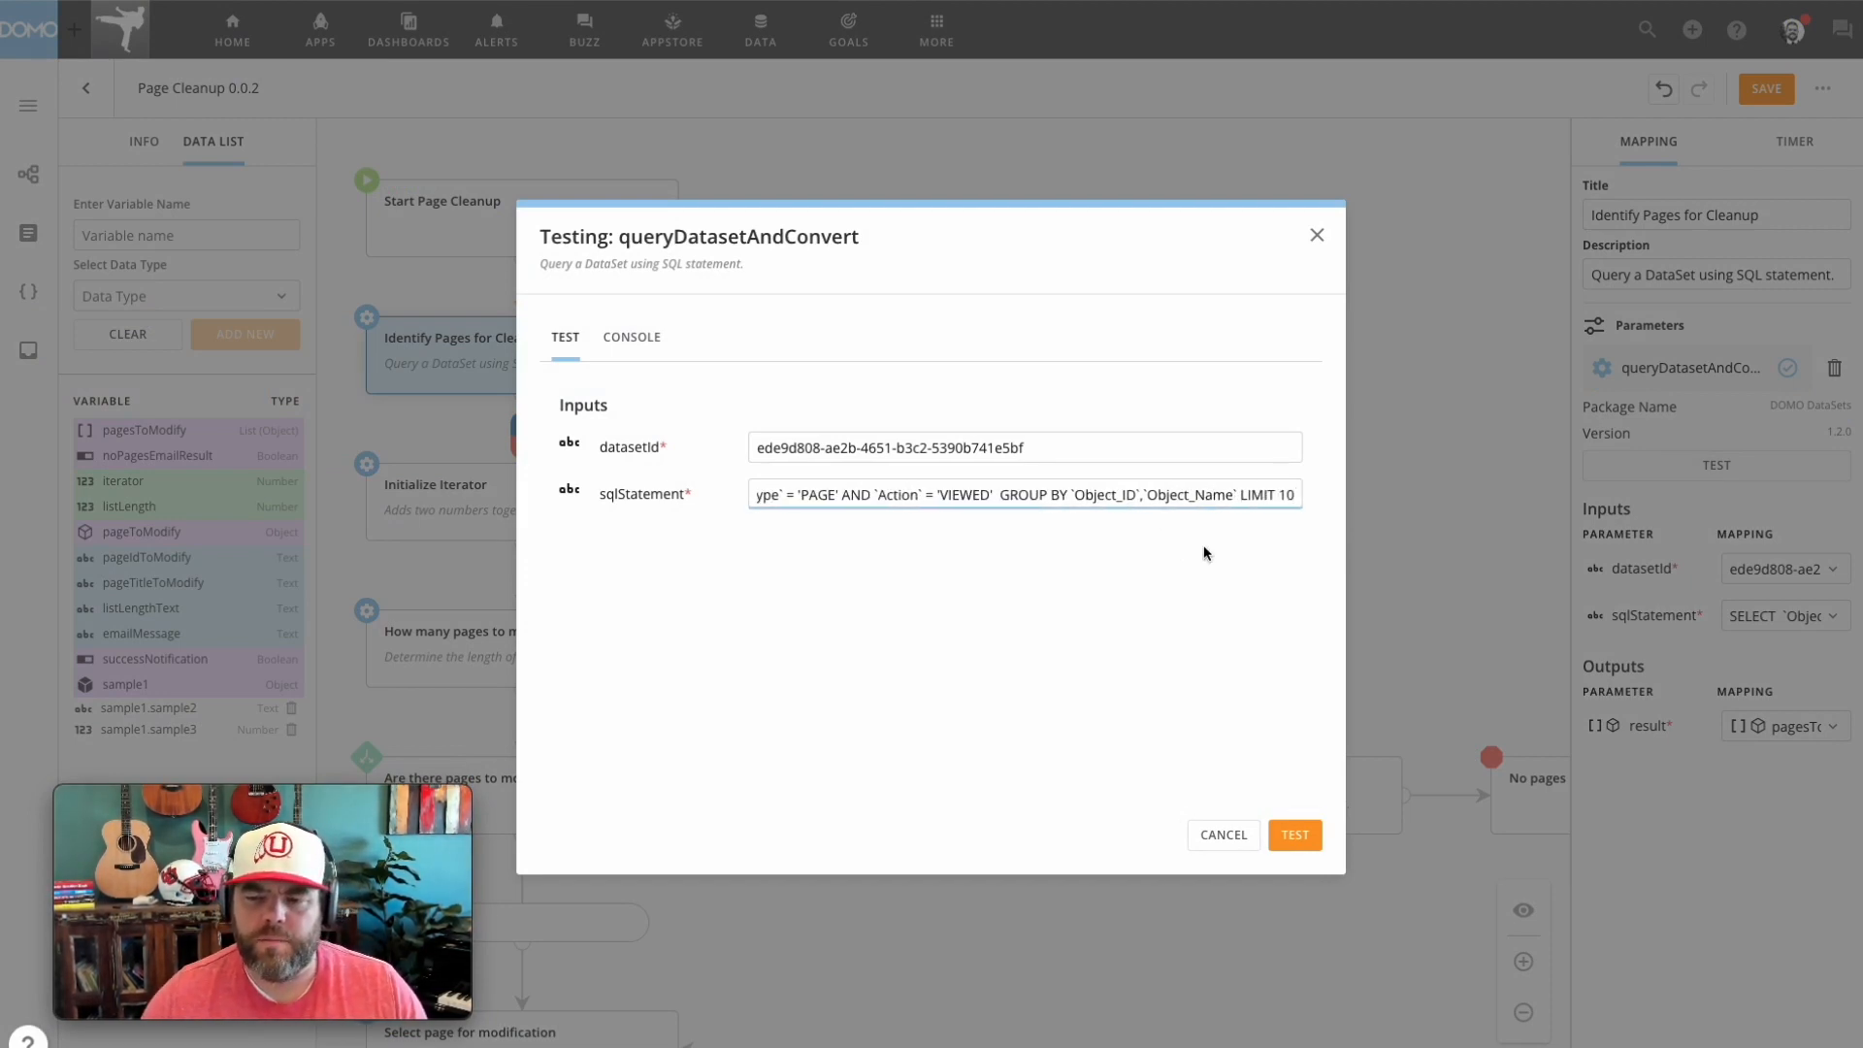
left_click(1291, 835)
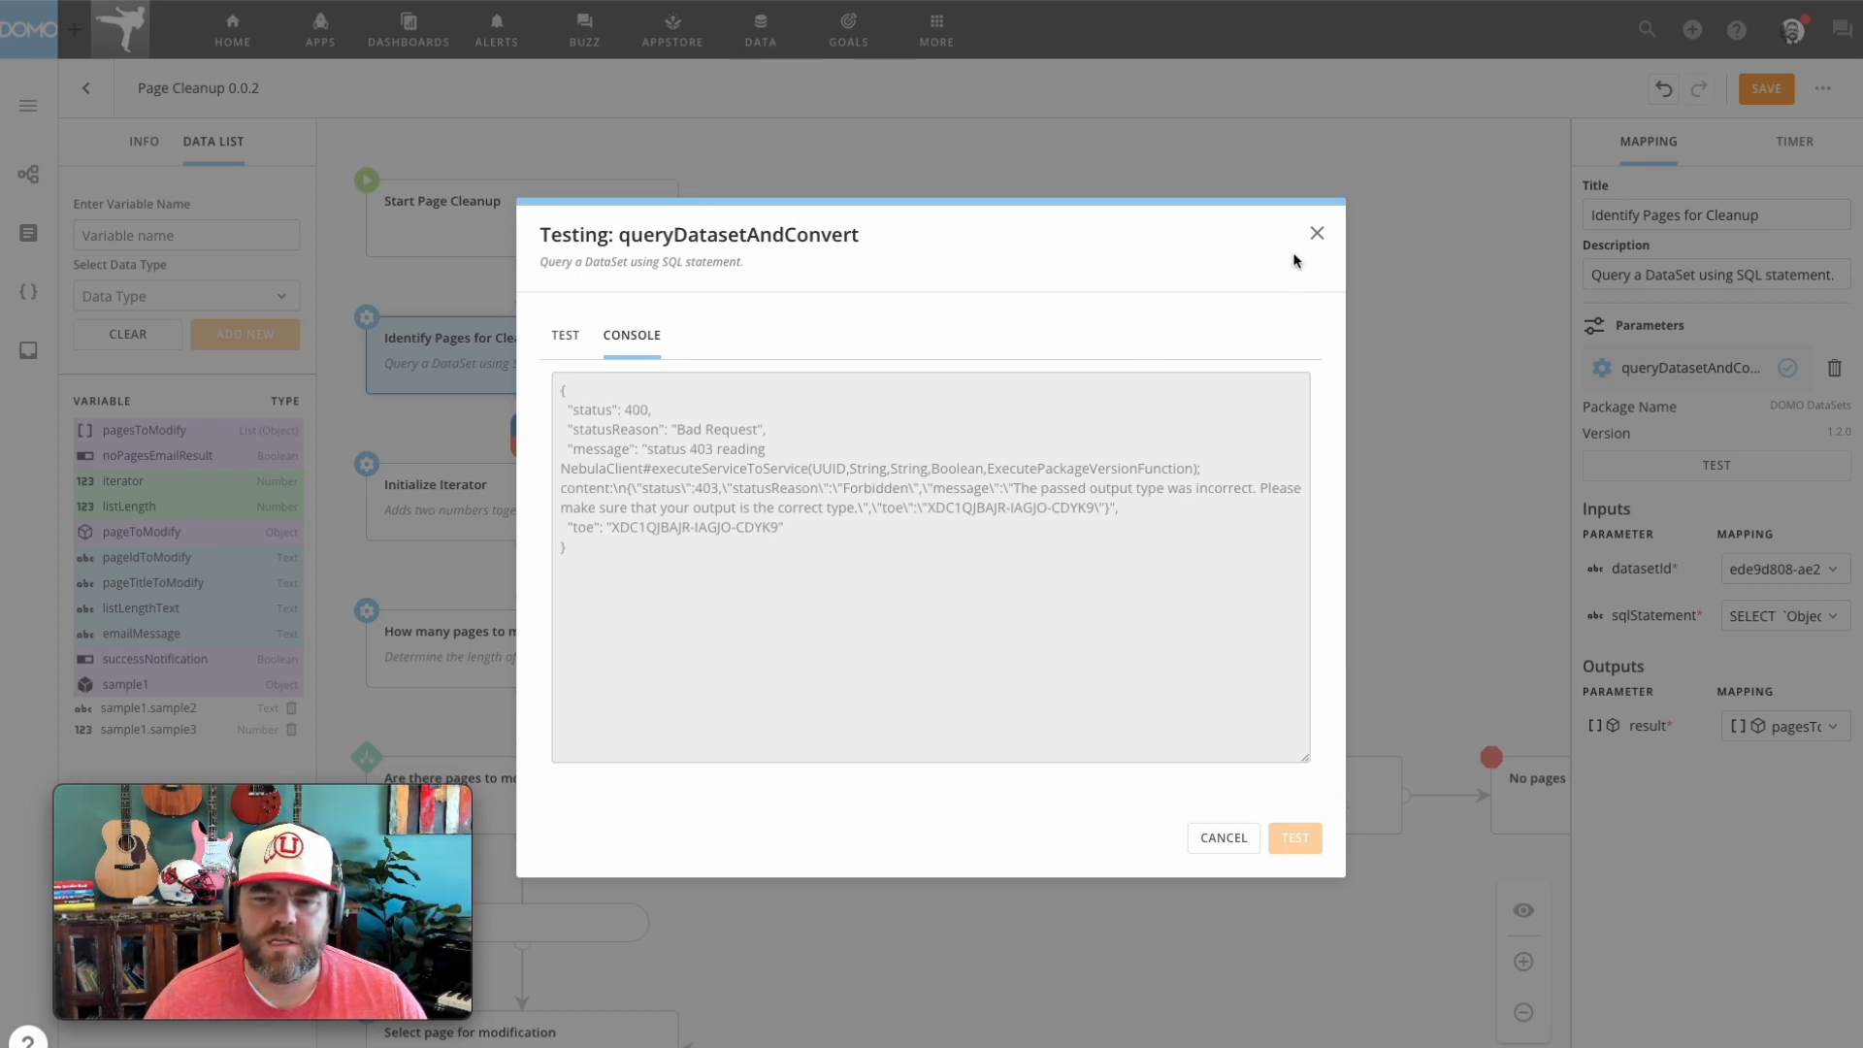
left_click_drag(1013, 489, 1257, 495)
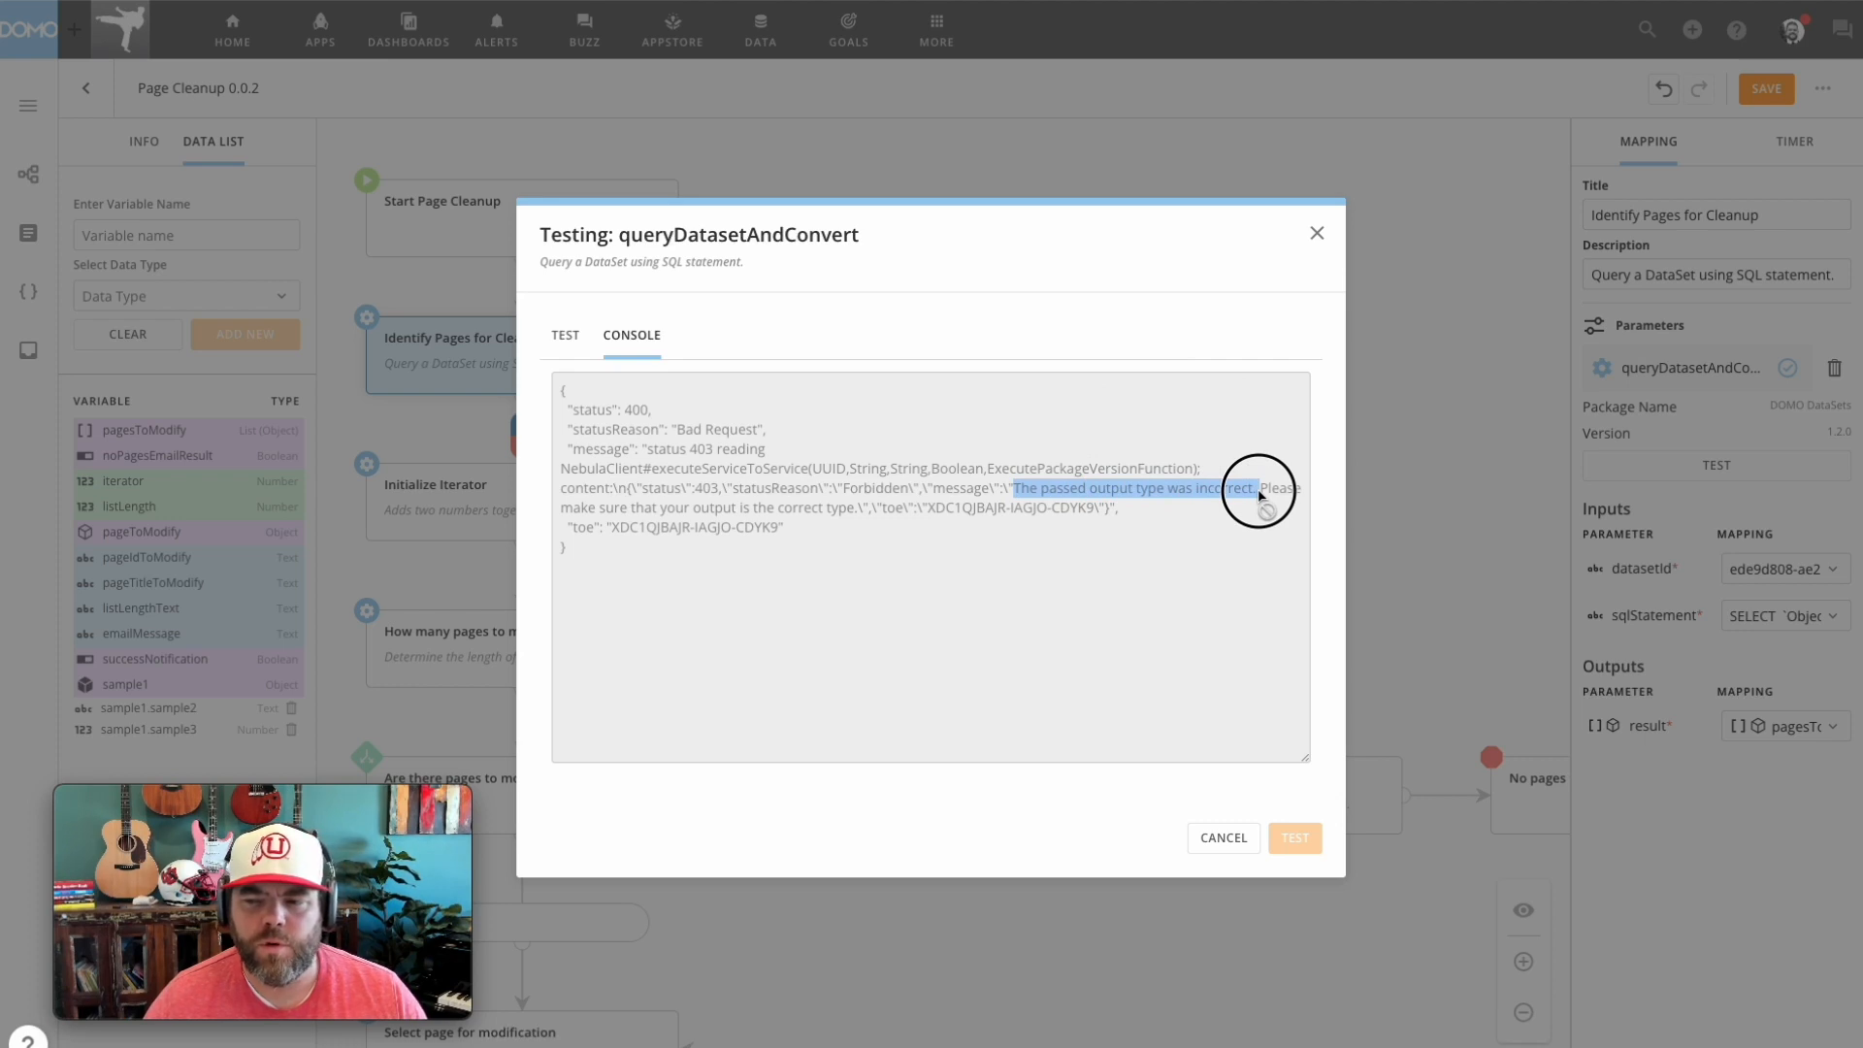
left_click(1318, 236)
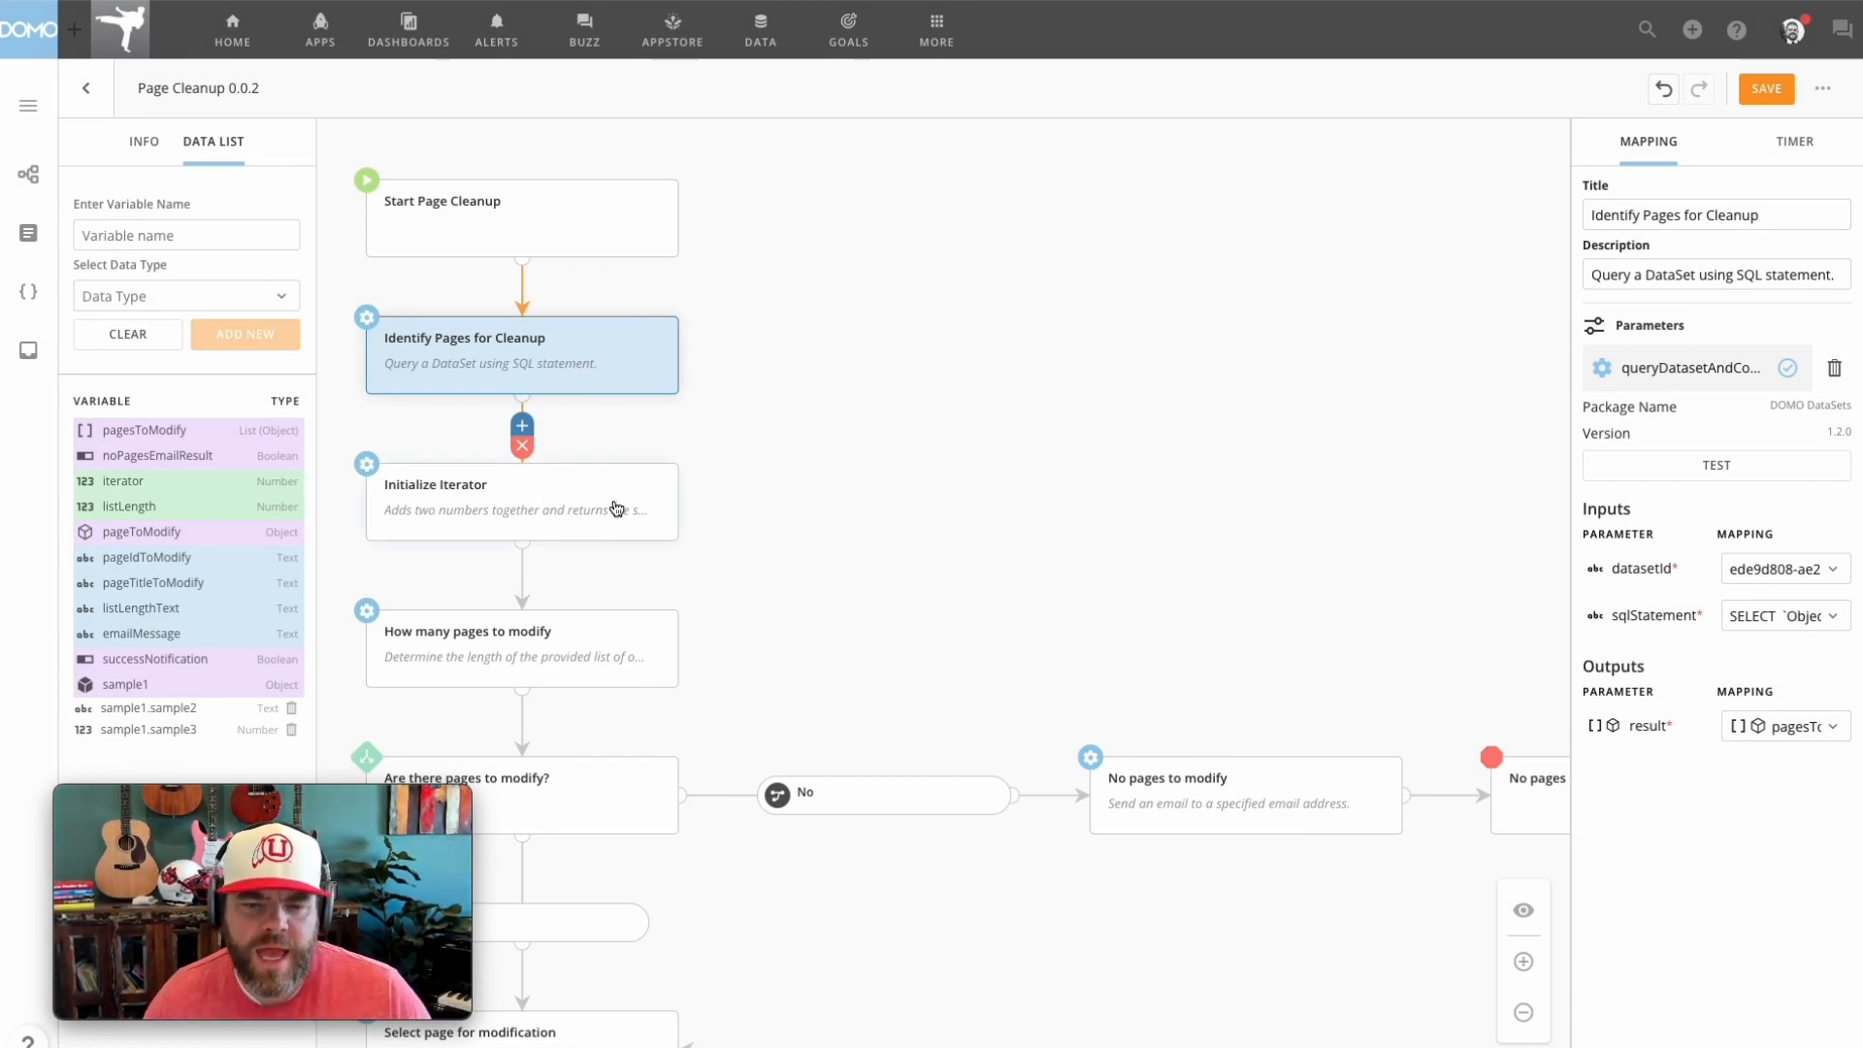
Step: Inspect the numberToText task's mapping and its package name, and close its settings
left_click_drag(854, 636, 930, 318)
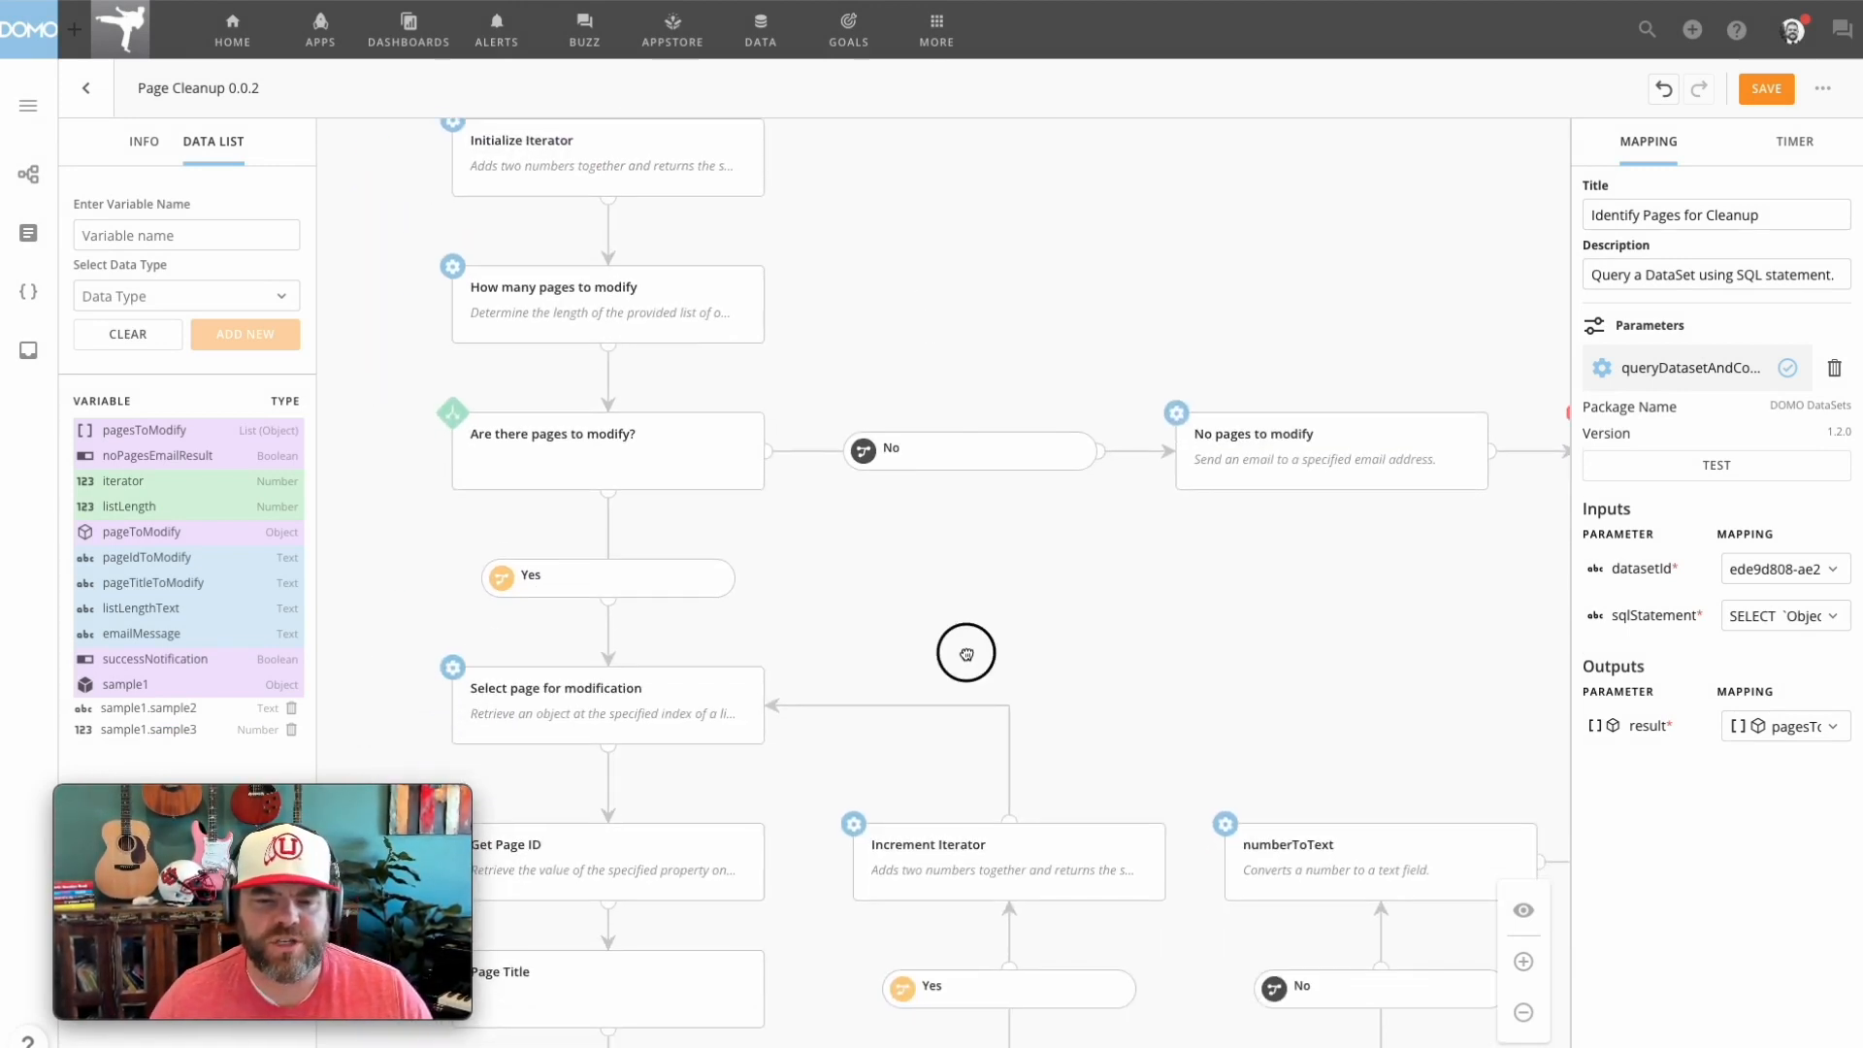
left_click_drag(964, 653, 1024, 322)
left_click_drag(1323, 420, 993, 344)
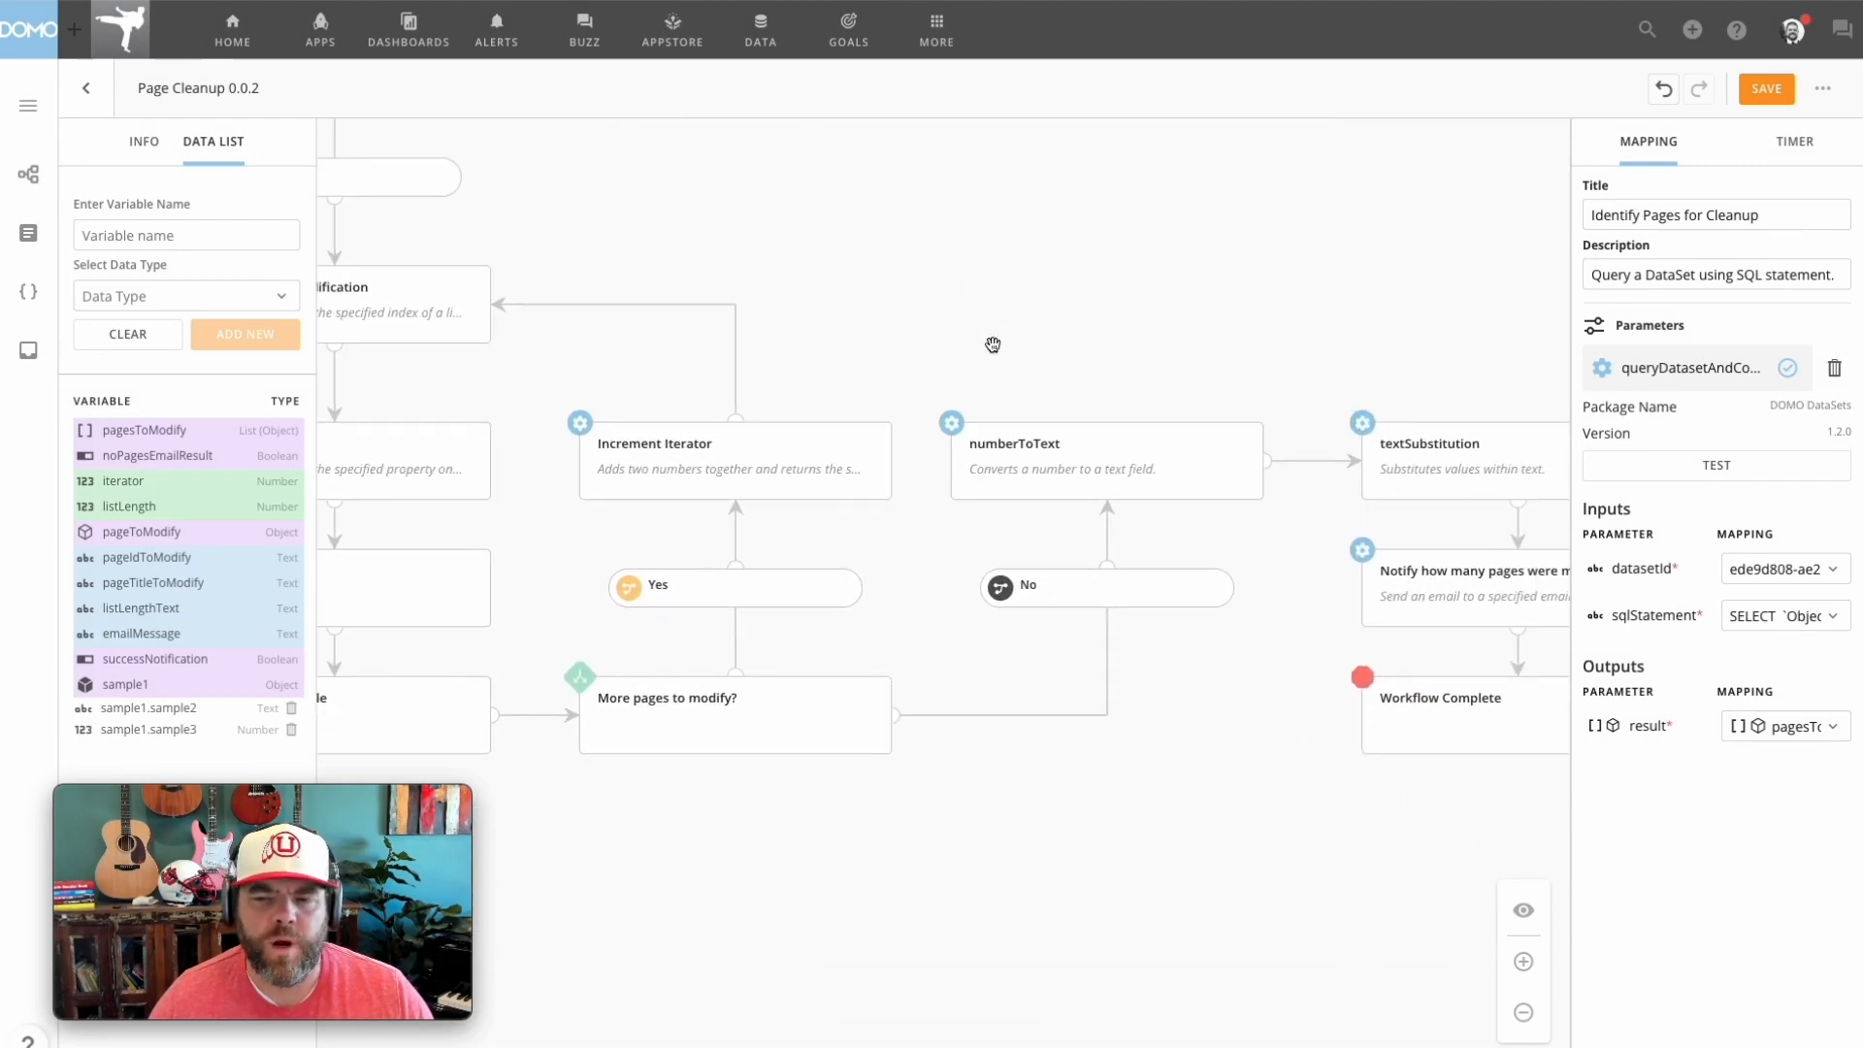
left_click(1023, 481)
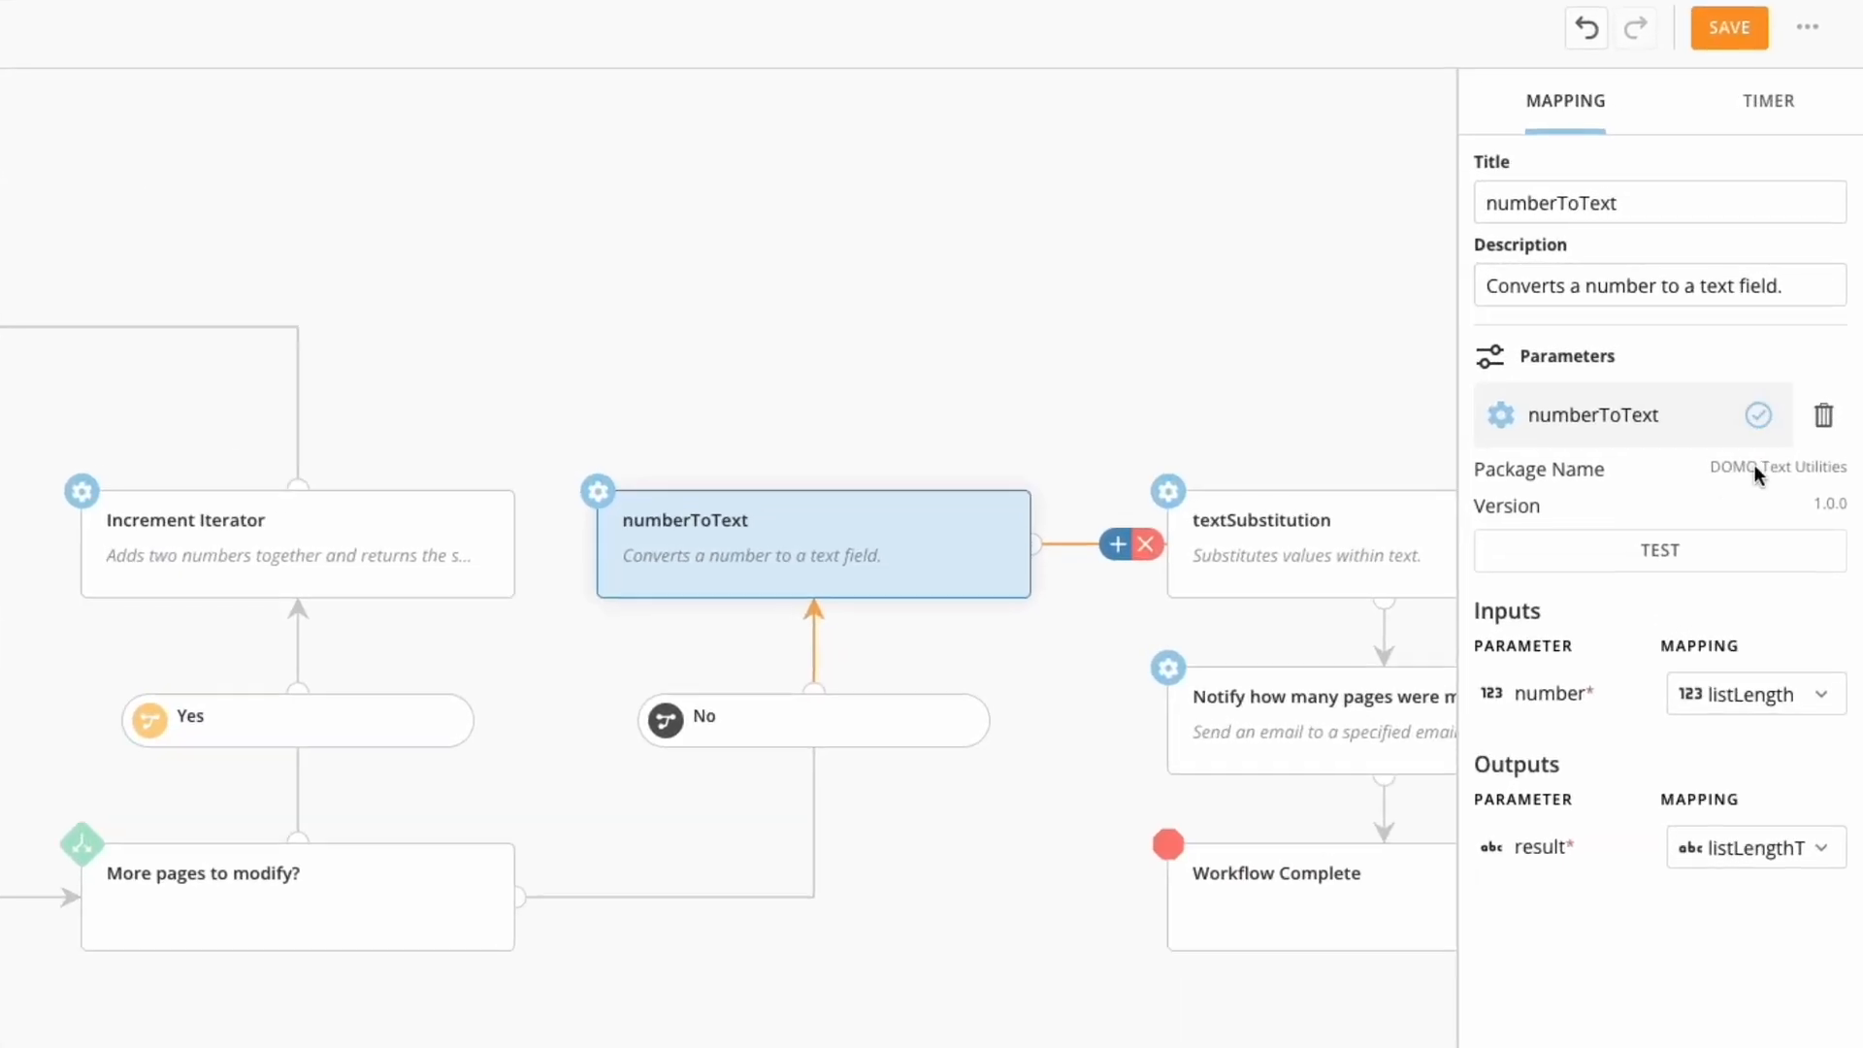
left_click(1753, 411)
left_click_drag(1710, 482, 1840, 482)
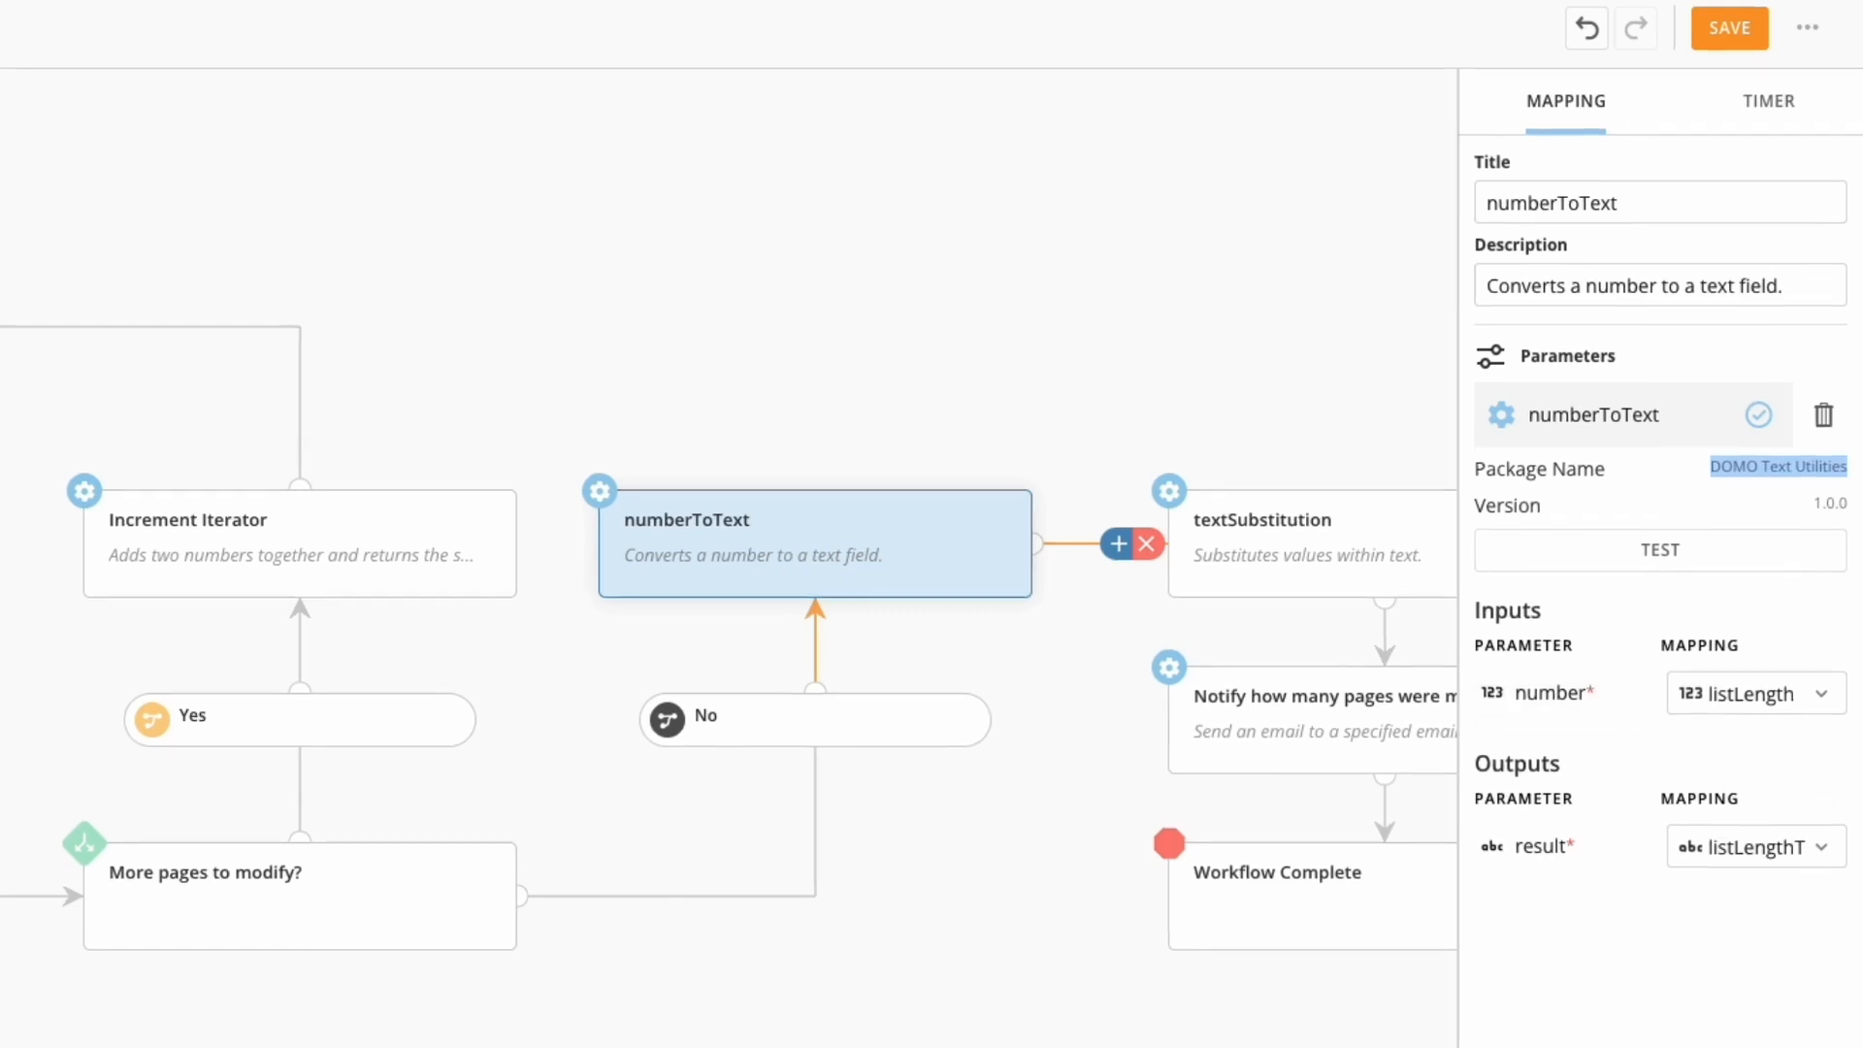
left_click(1297, 940)
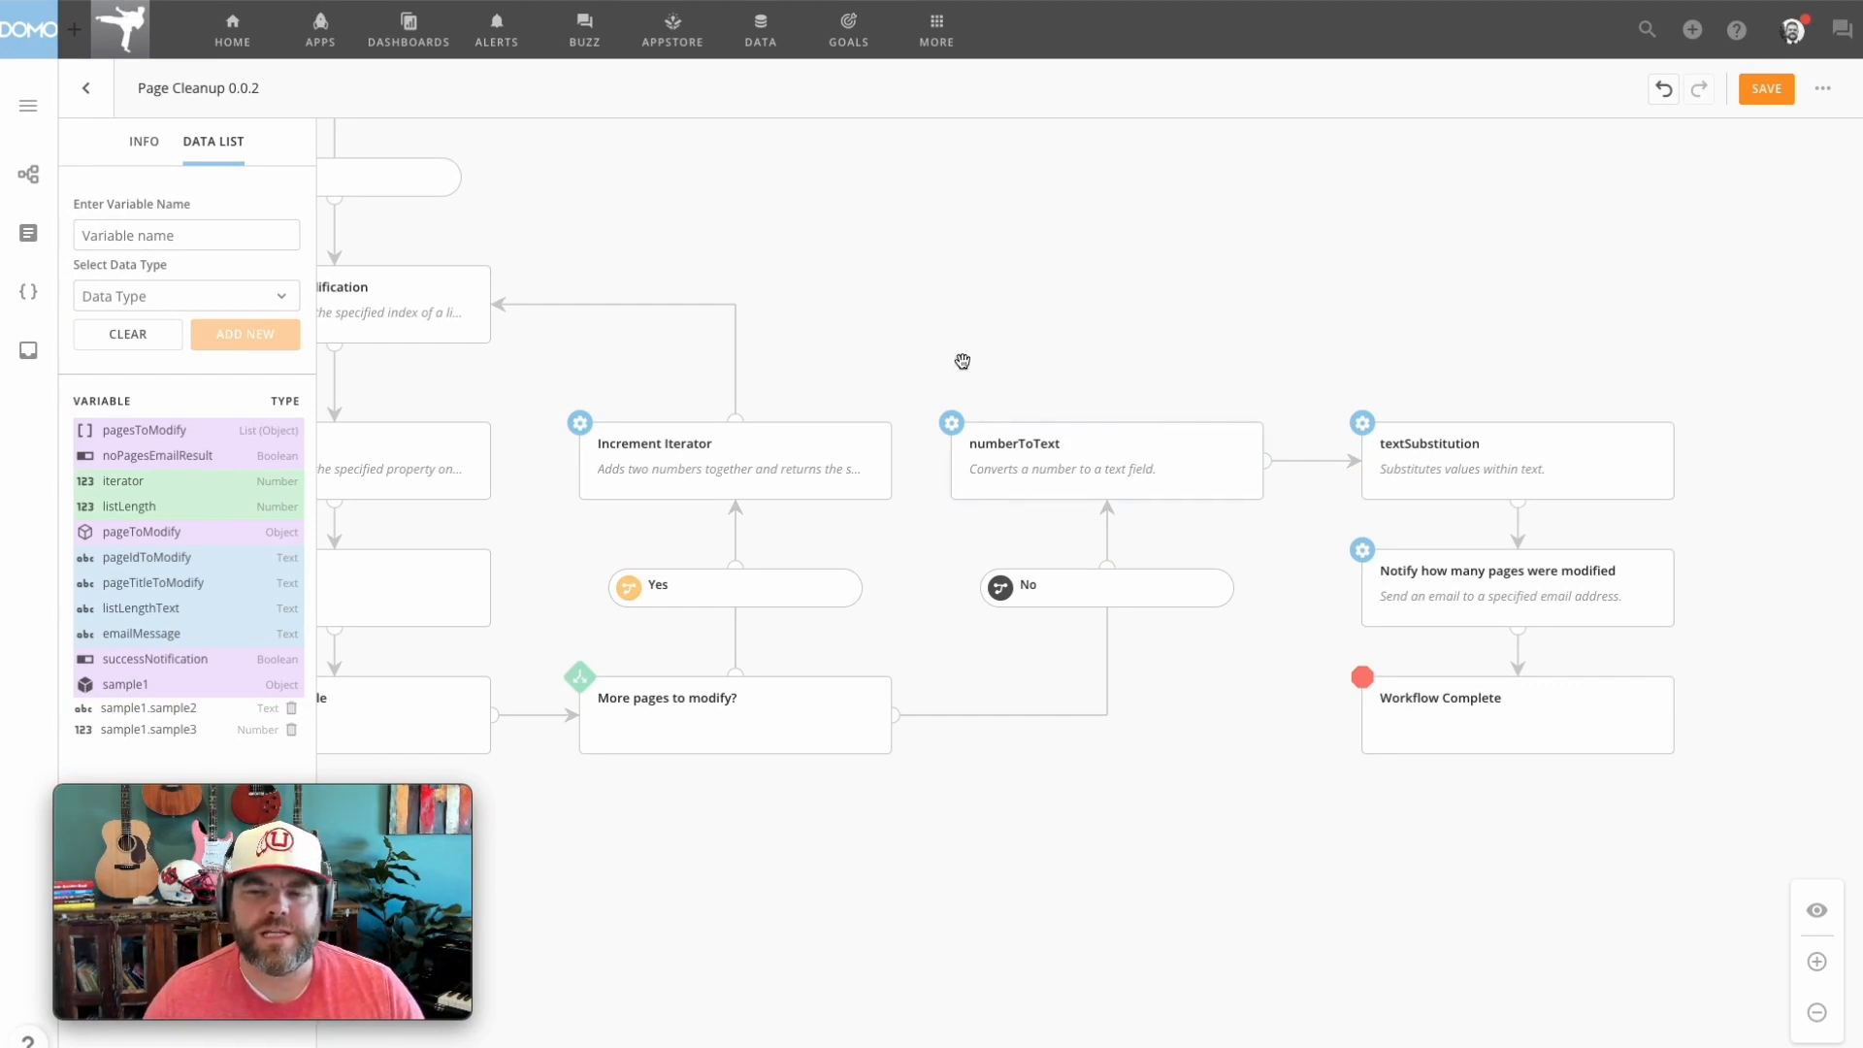
Step: In the Select page for modification task, map the list input to pagesToModify and review the variables offered for the index input
left_click(926, 543)
left_click_drag(926, 543, 1279, 587)
left_click_drag(1098, 295, 1110, 440)
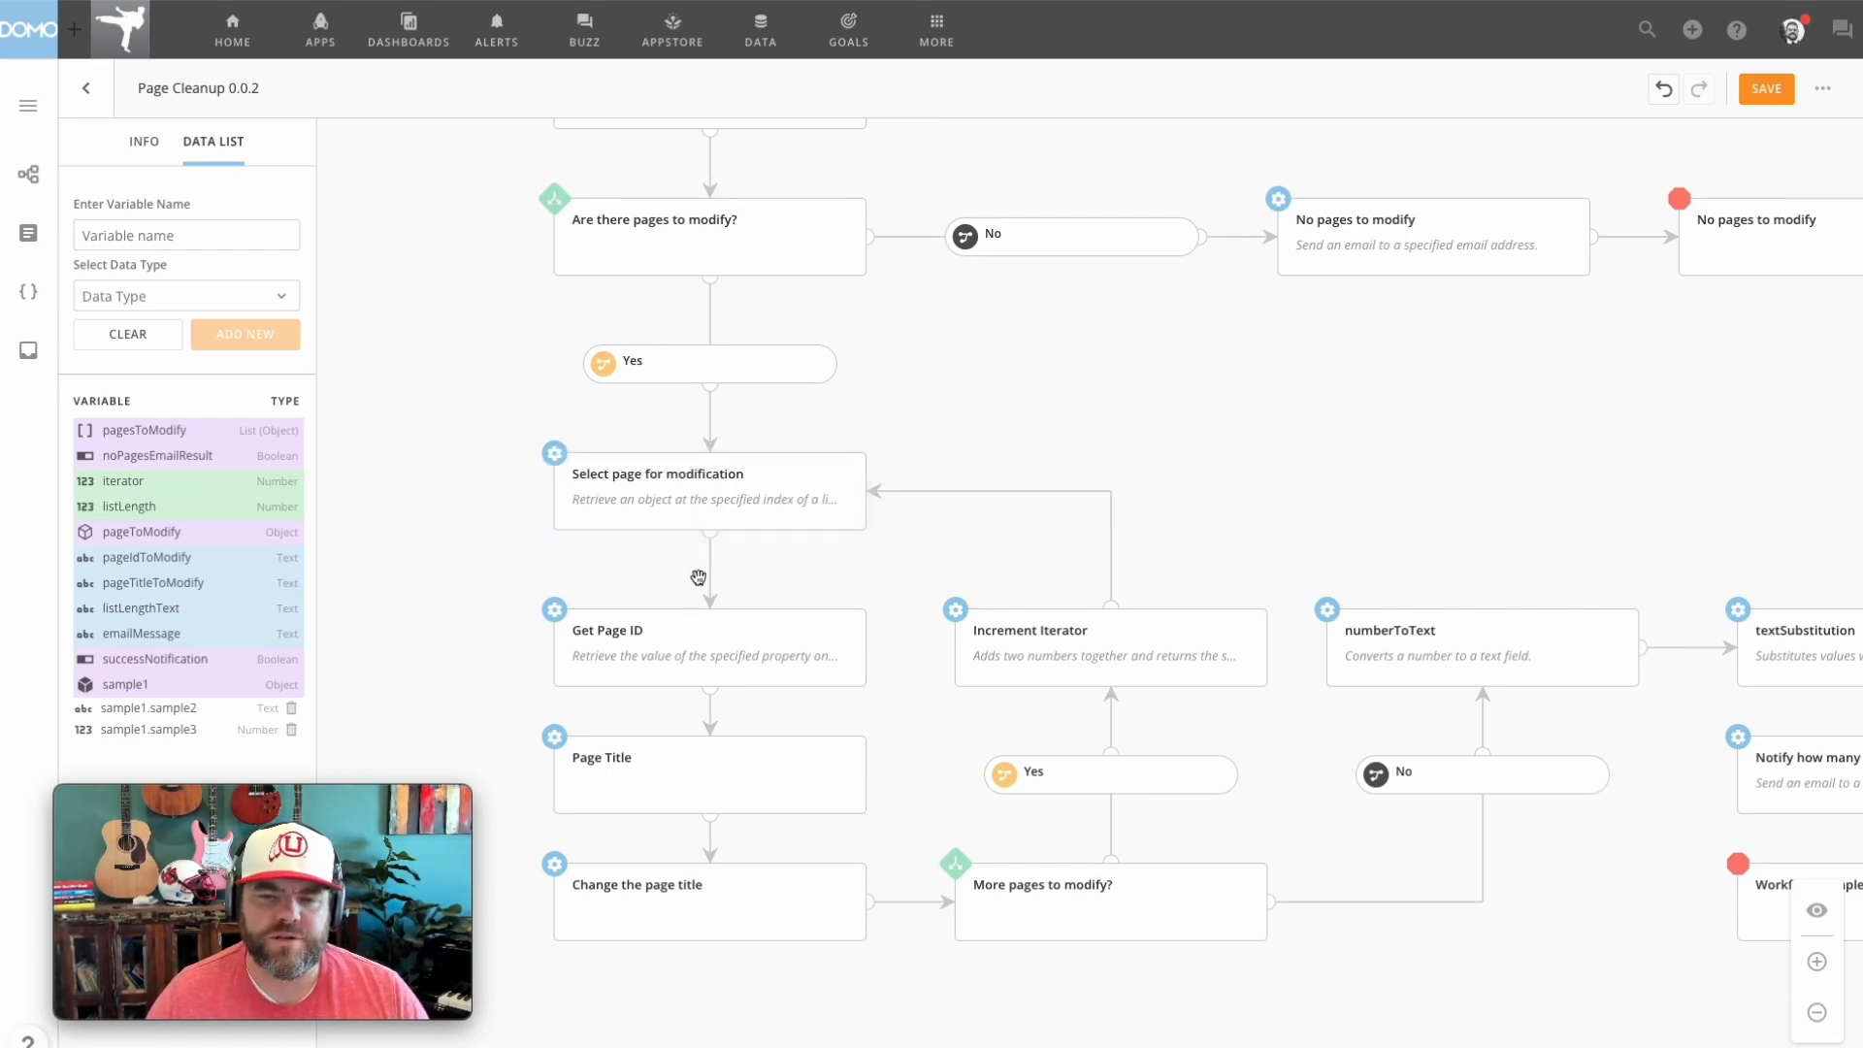
left_click(710, 500)
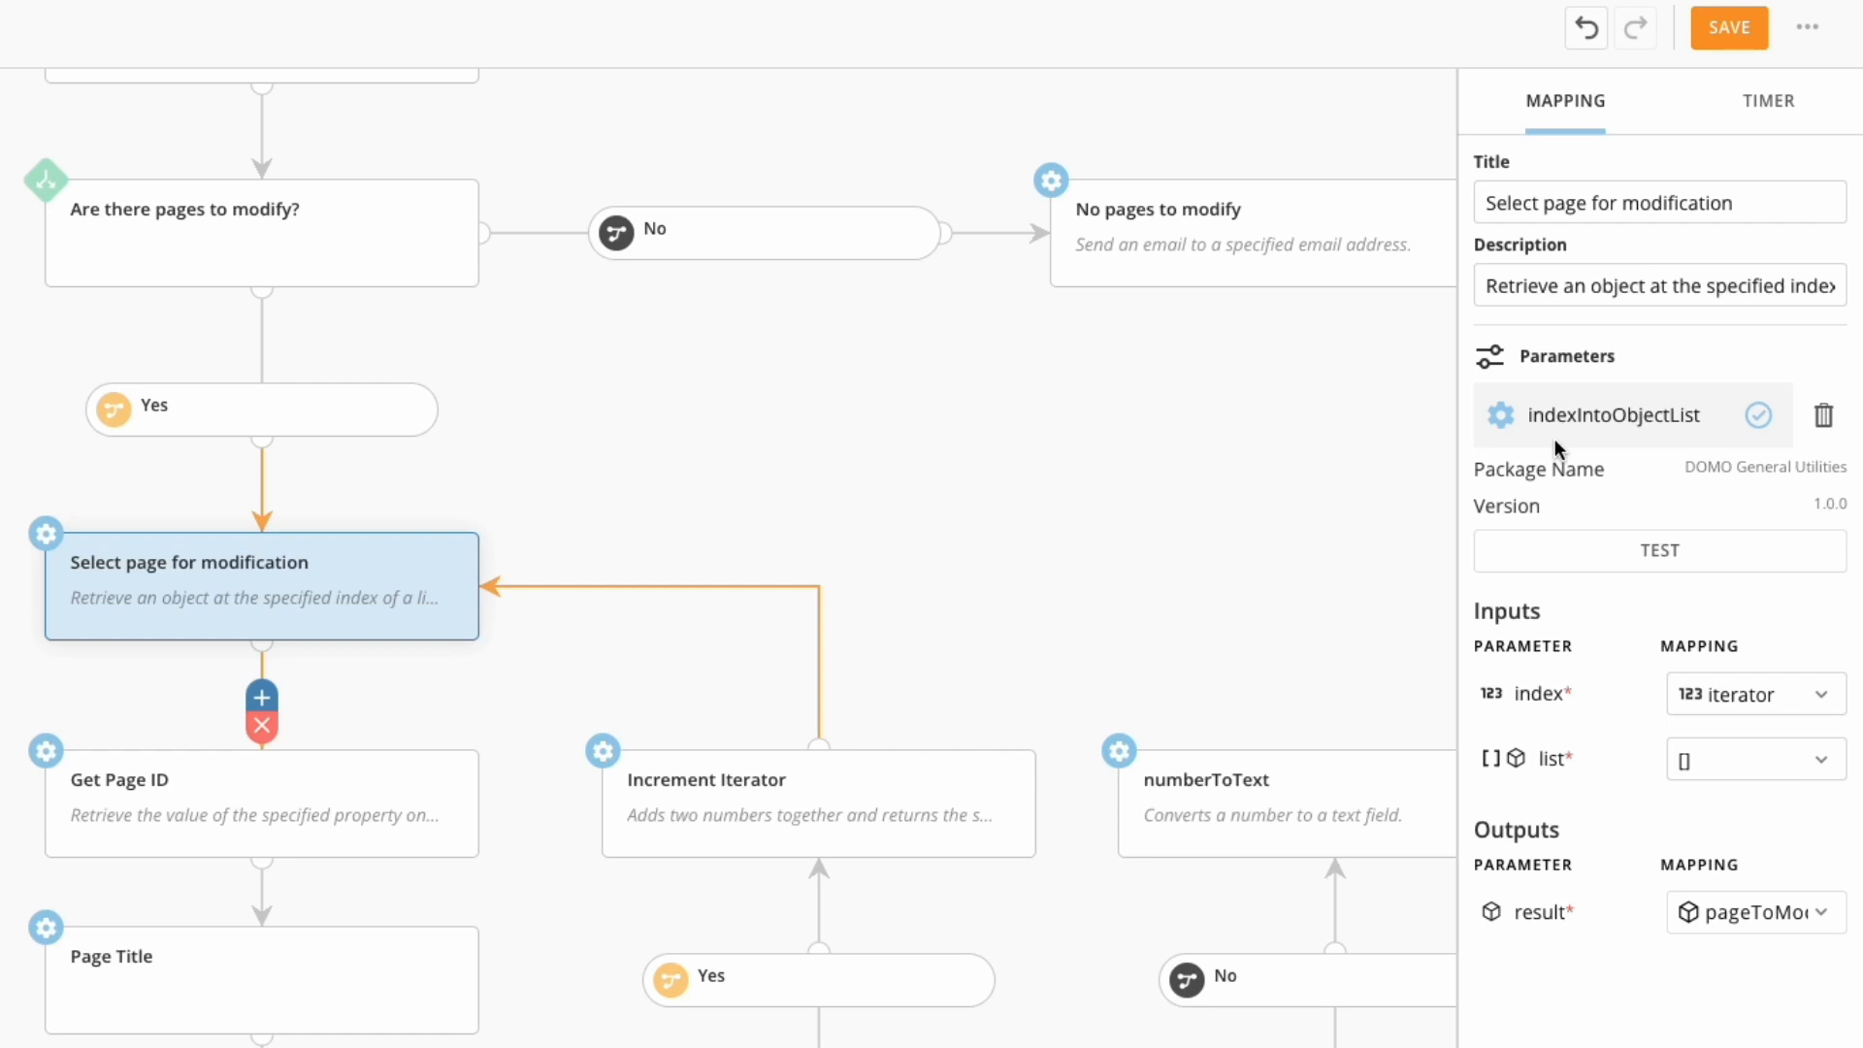
left_click(1780, 762)
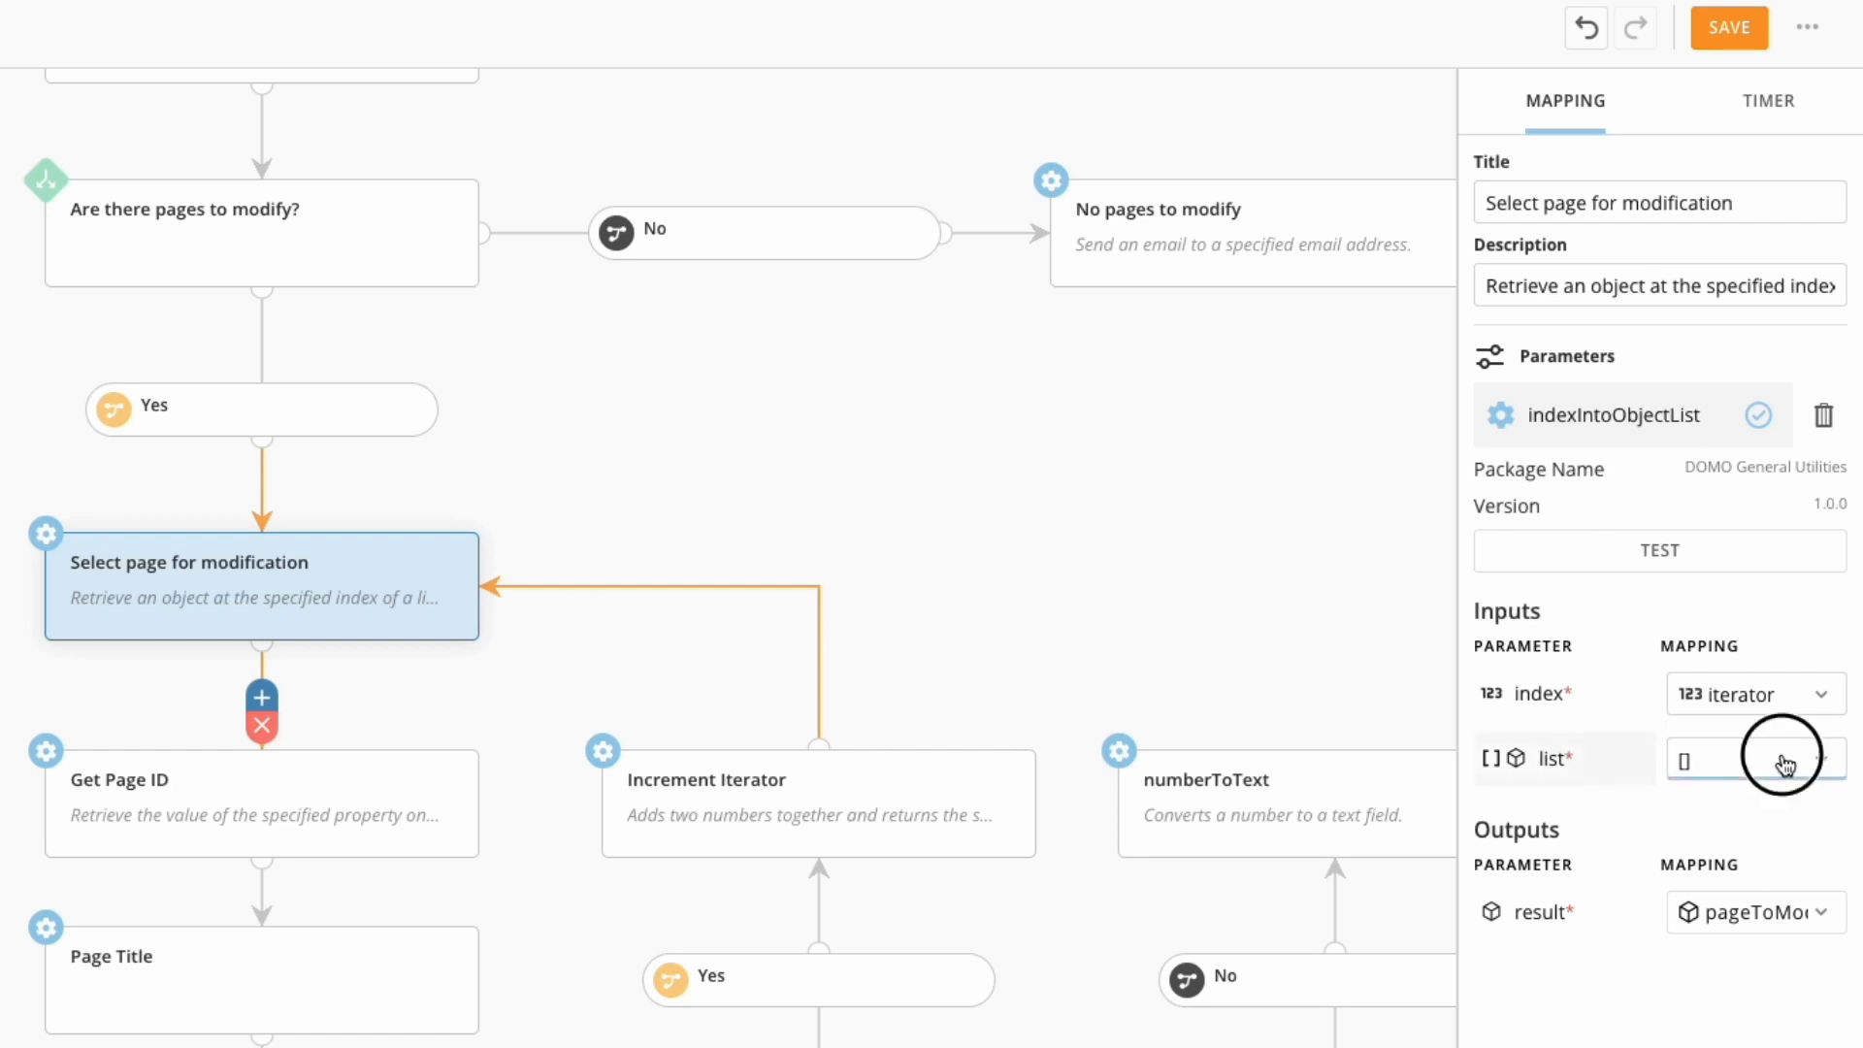
left_click(1606, 939)
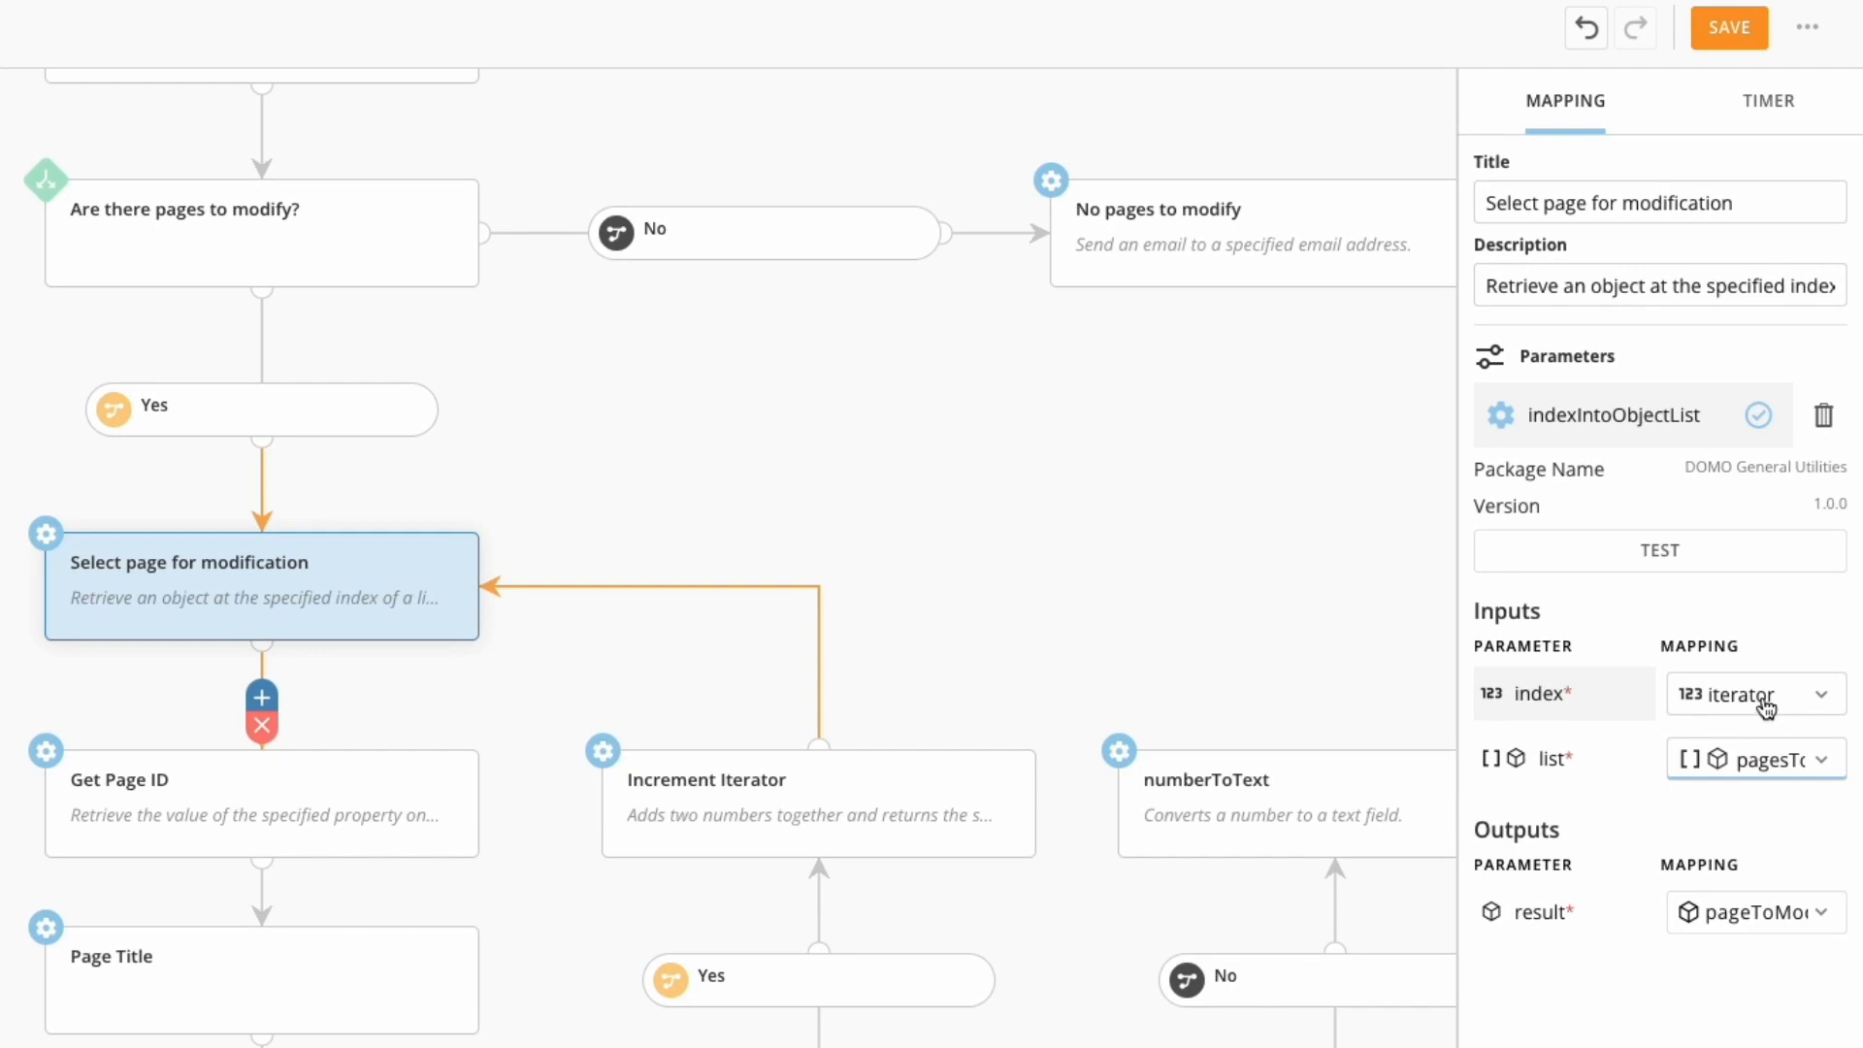
left_click(1763, 703)
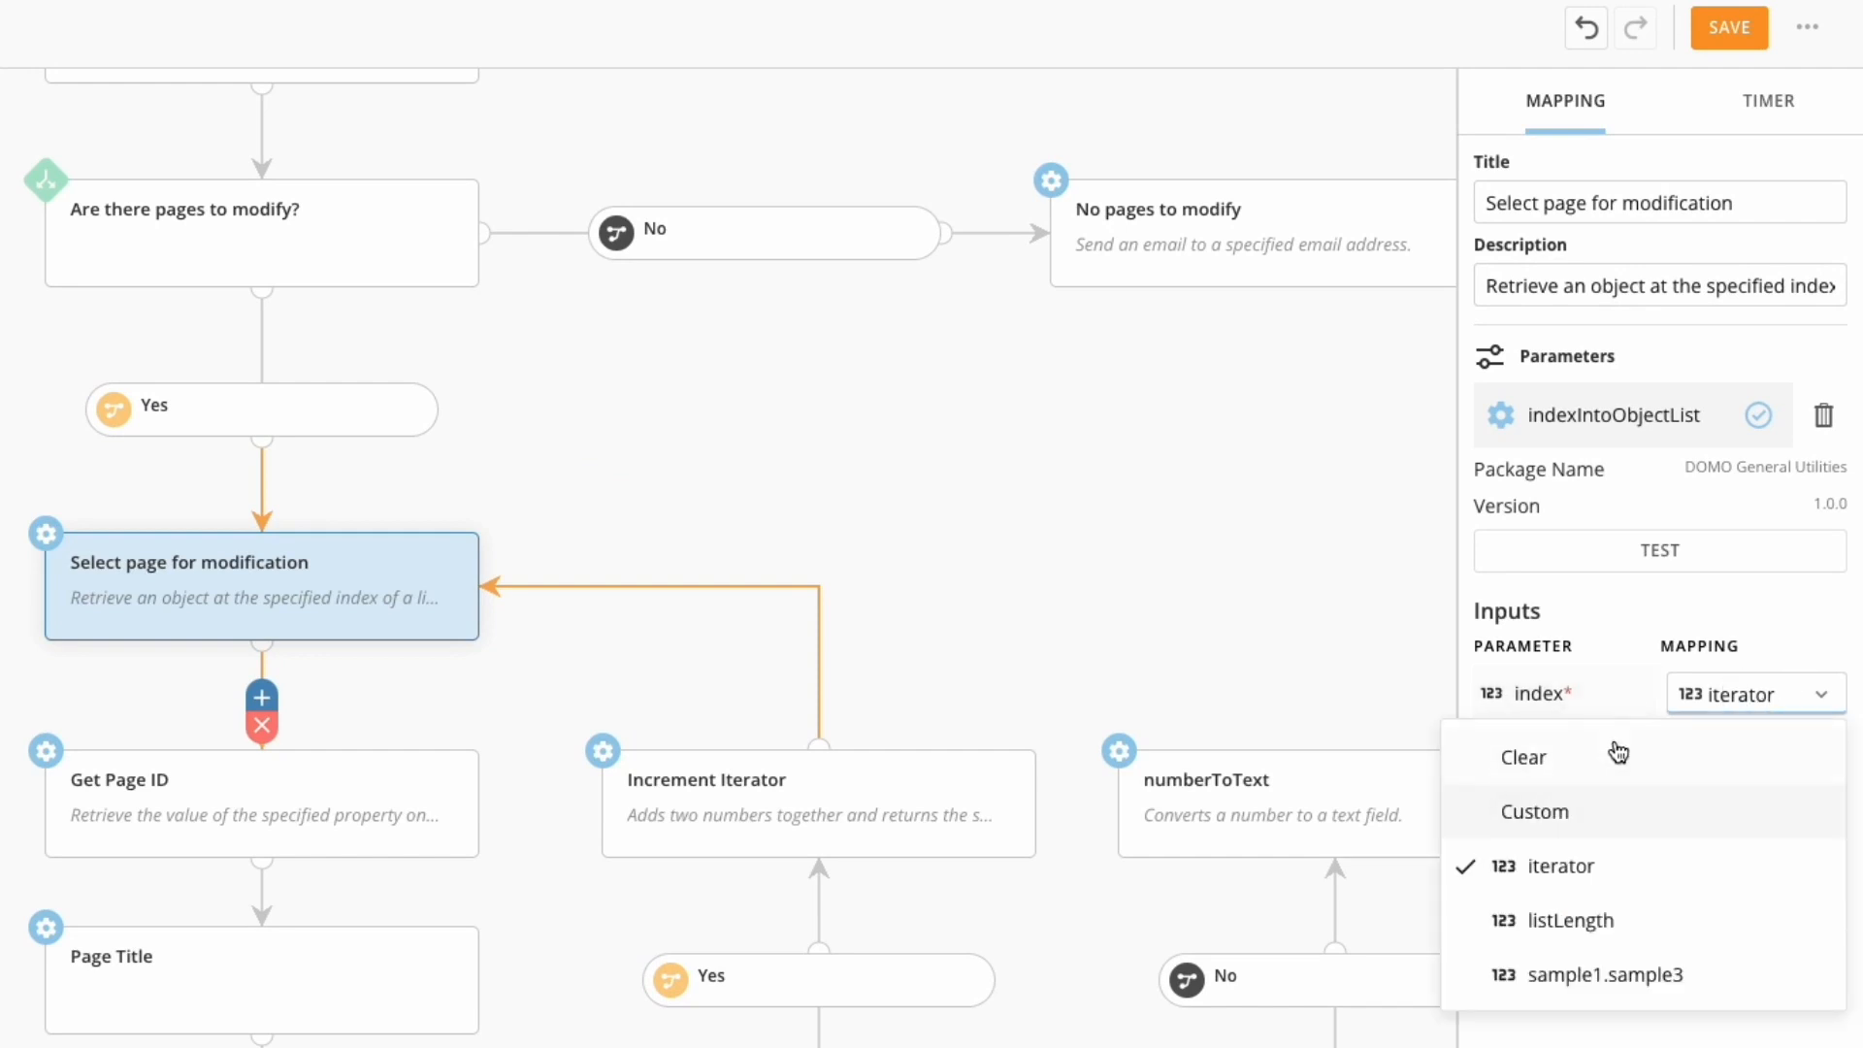
left_click(1808, 635)
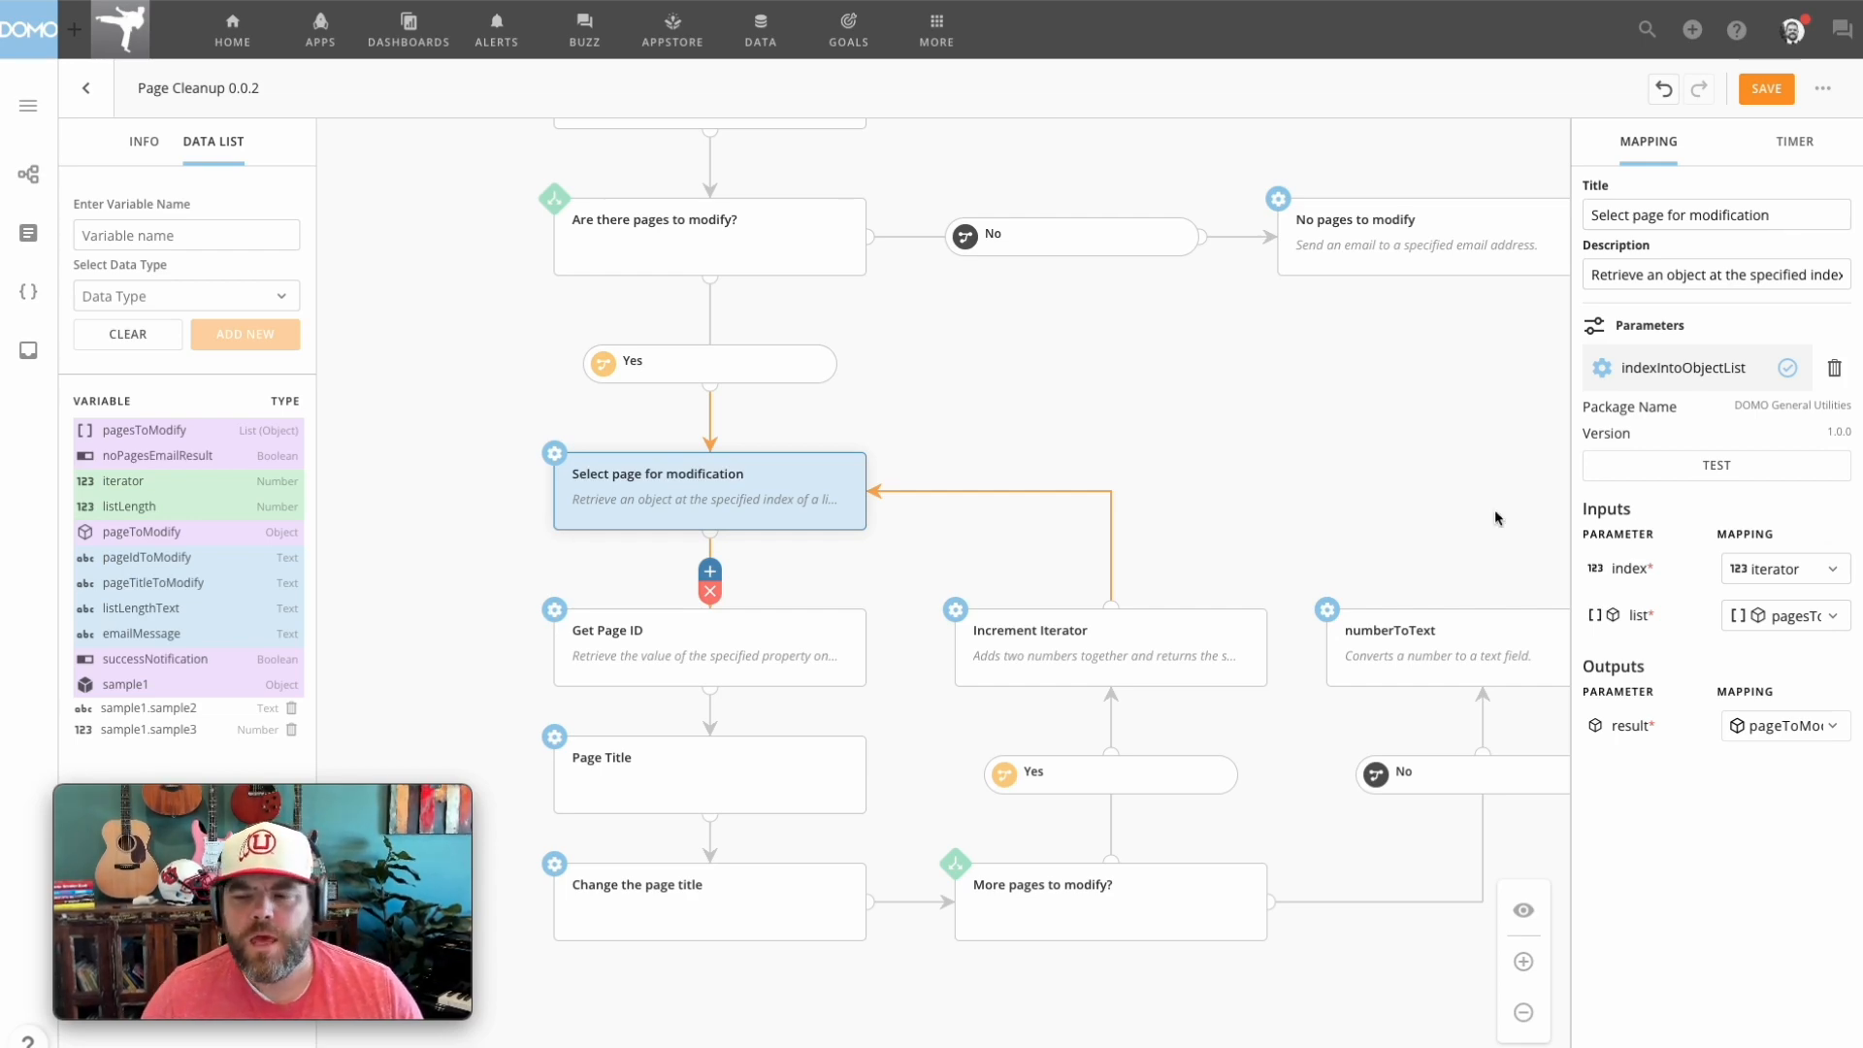
Step: View the Get Page ID task's mapping and look through the Workflows documentation contents on Domo Central
left_click(718, 668)
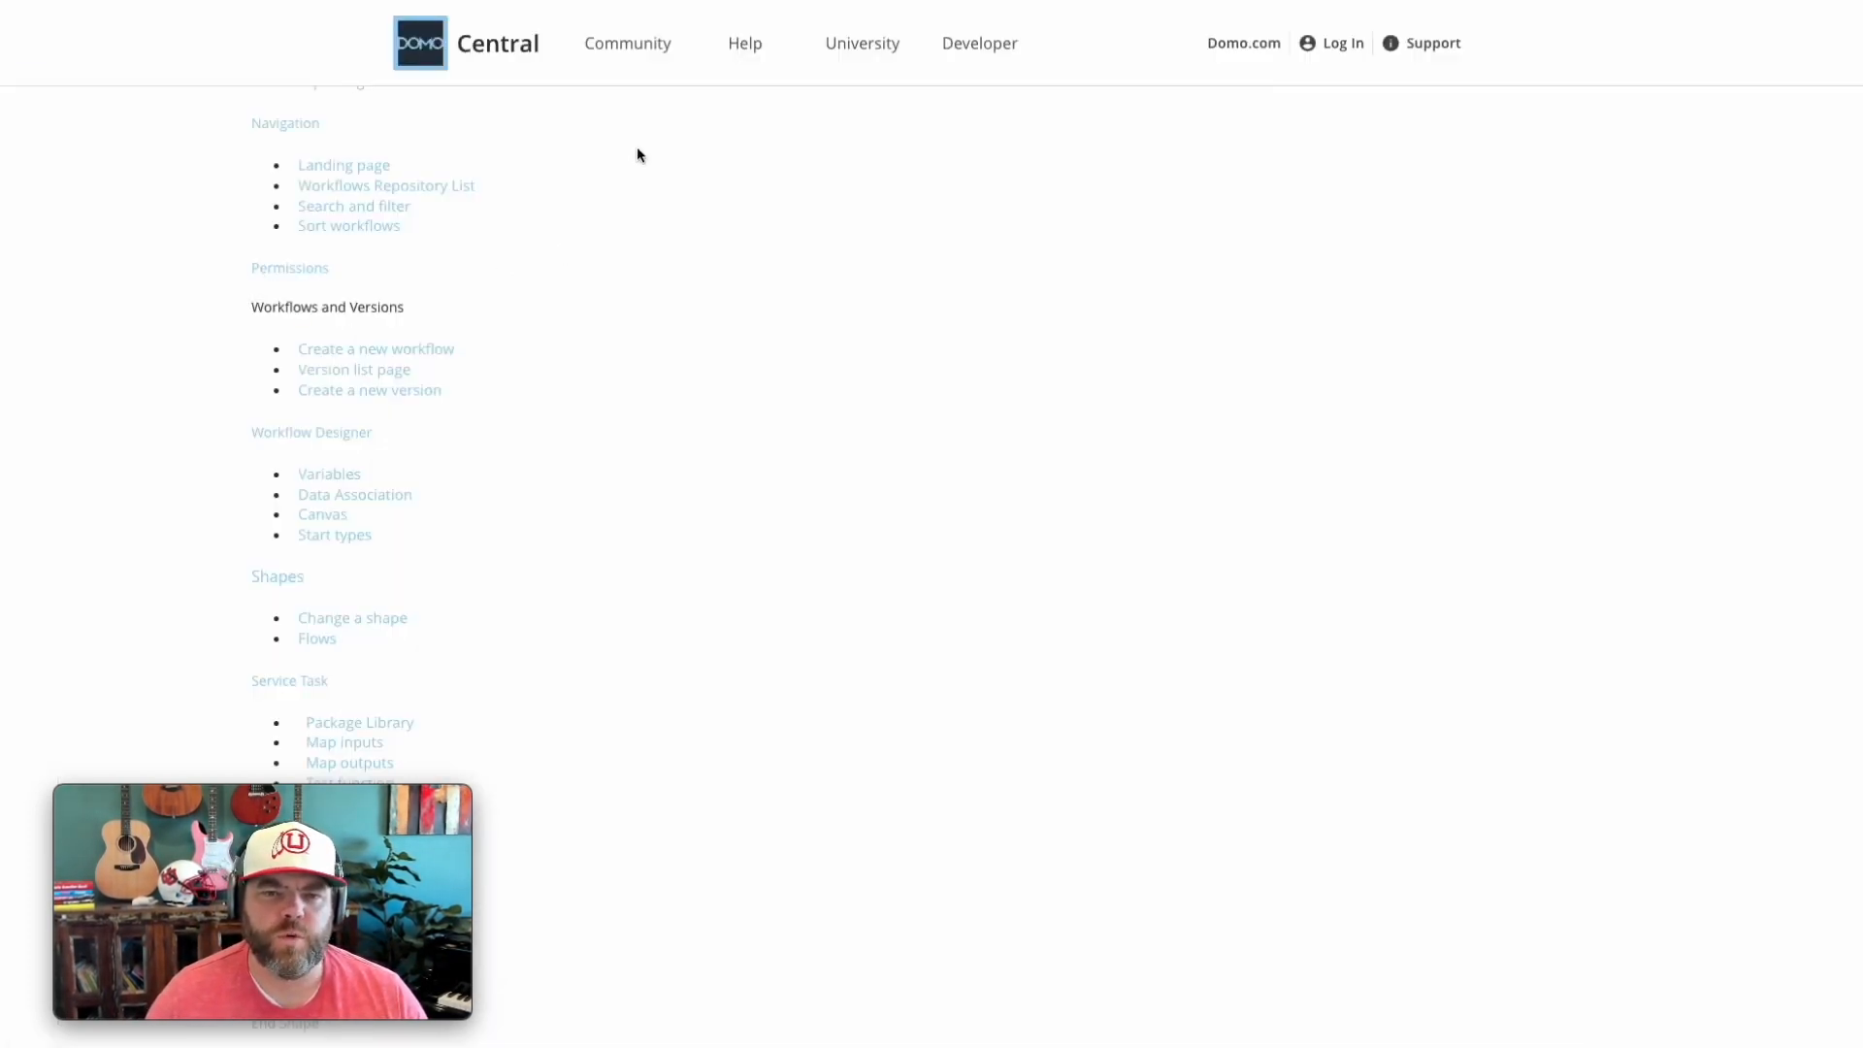
scroll(524, 317, "up", 1)
scroll(524, 317, "up", 5)
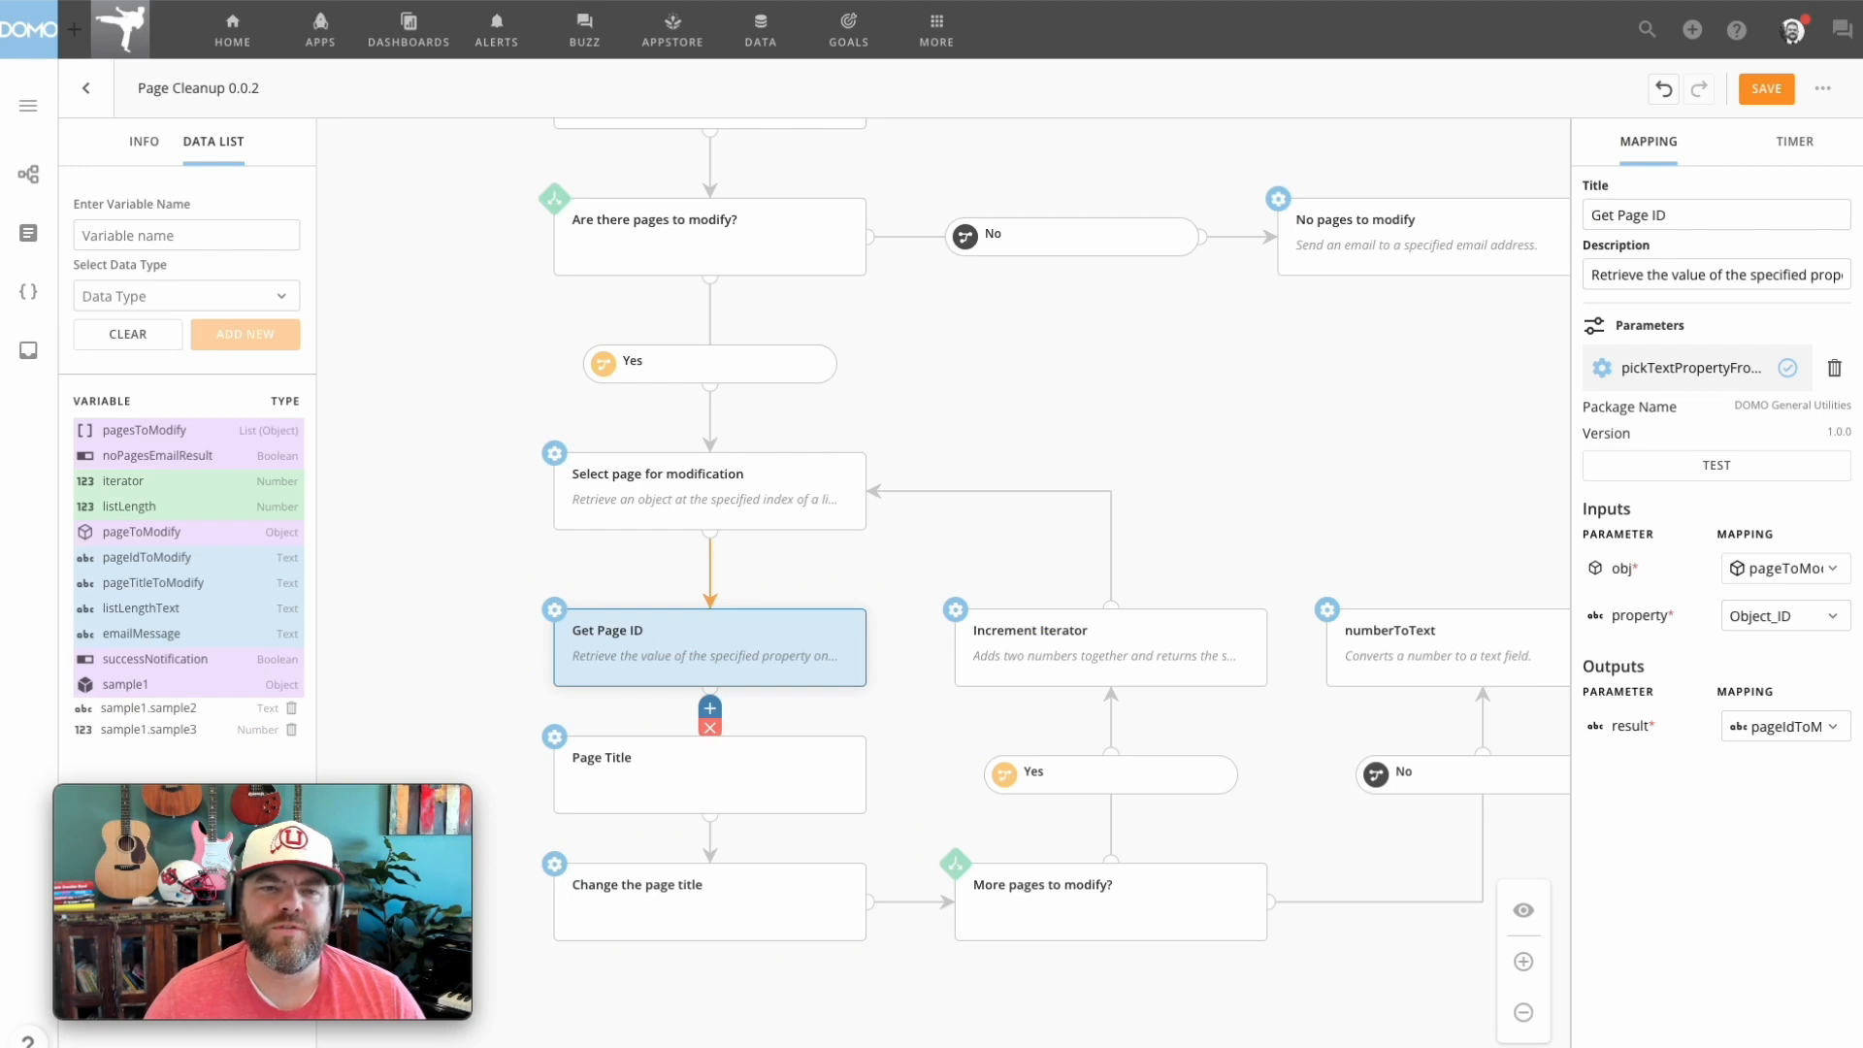
Step: Leave the Page Cleanup workflow without saving and return to the Workflows list
left_click(28, 175)
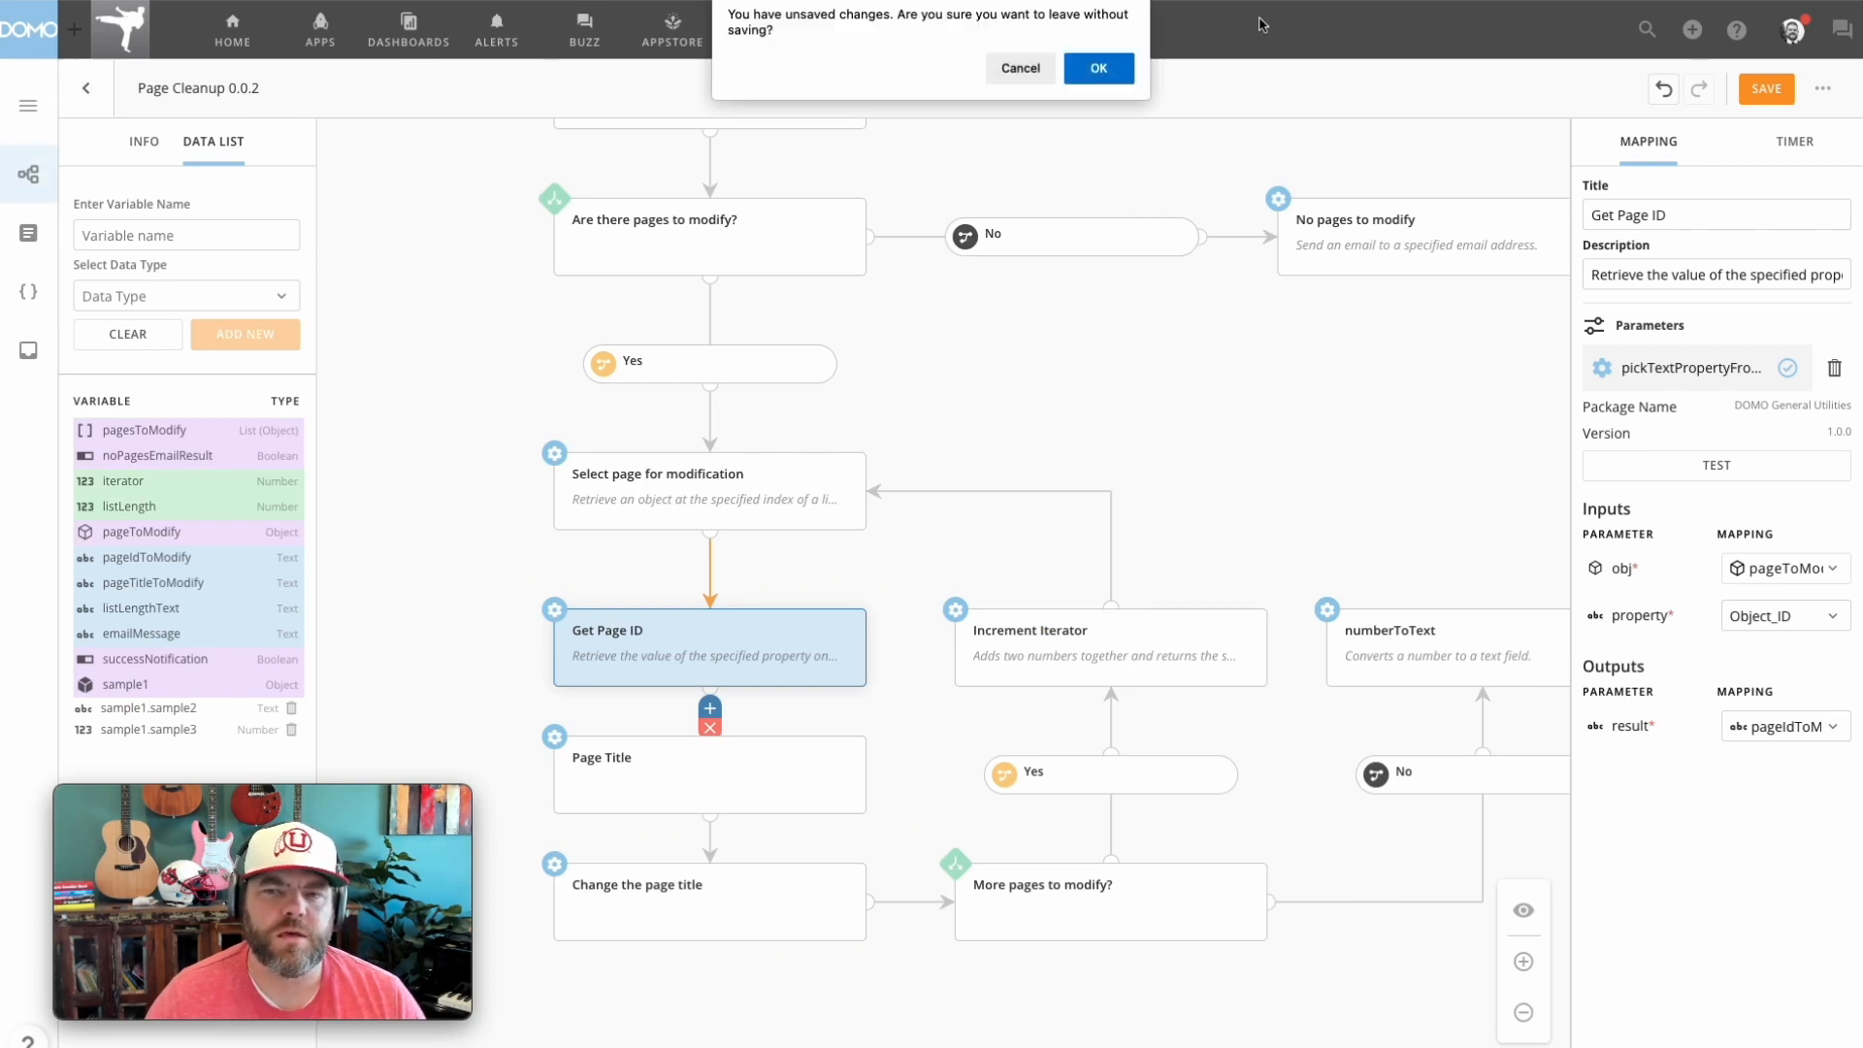
left_click(1098, 68)
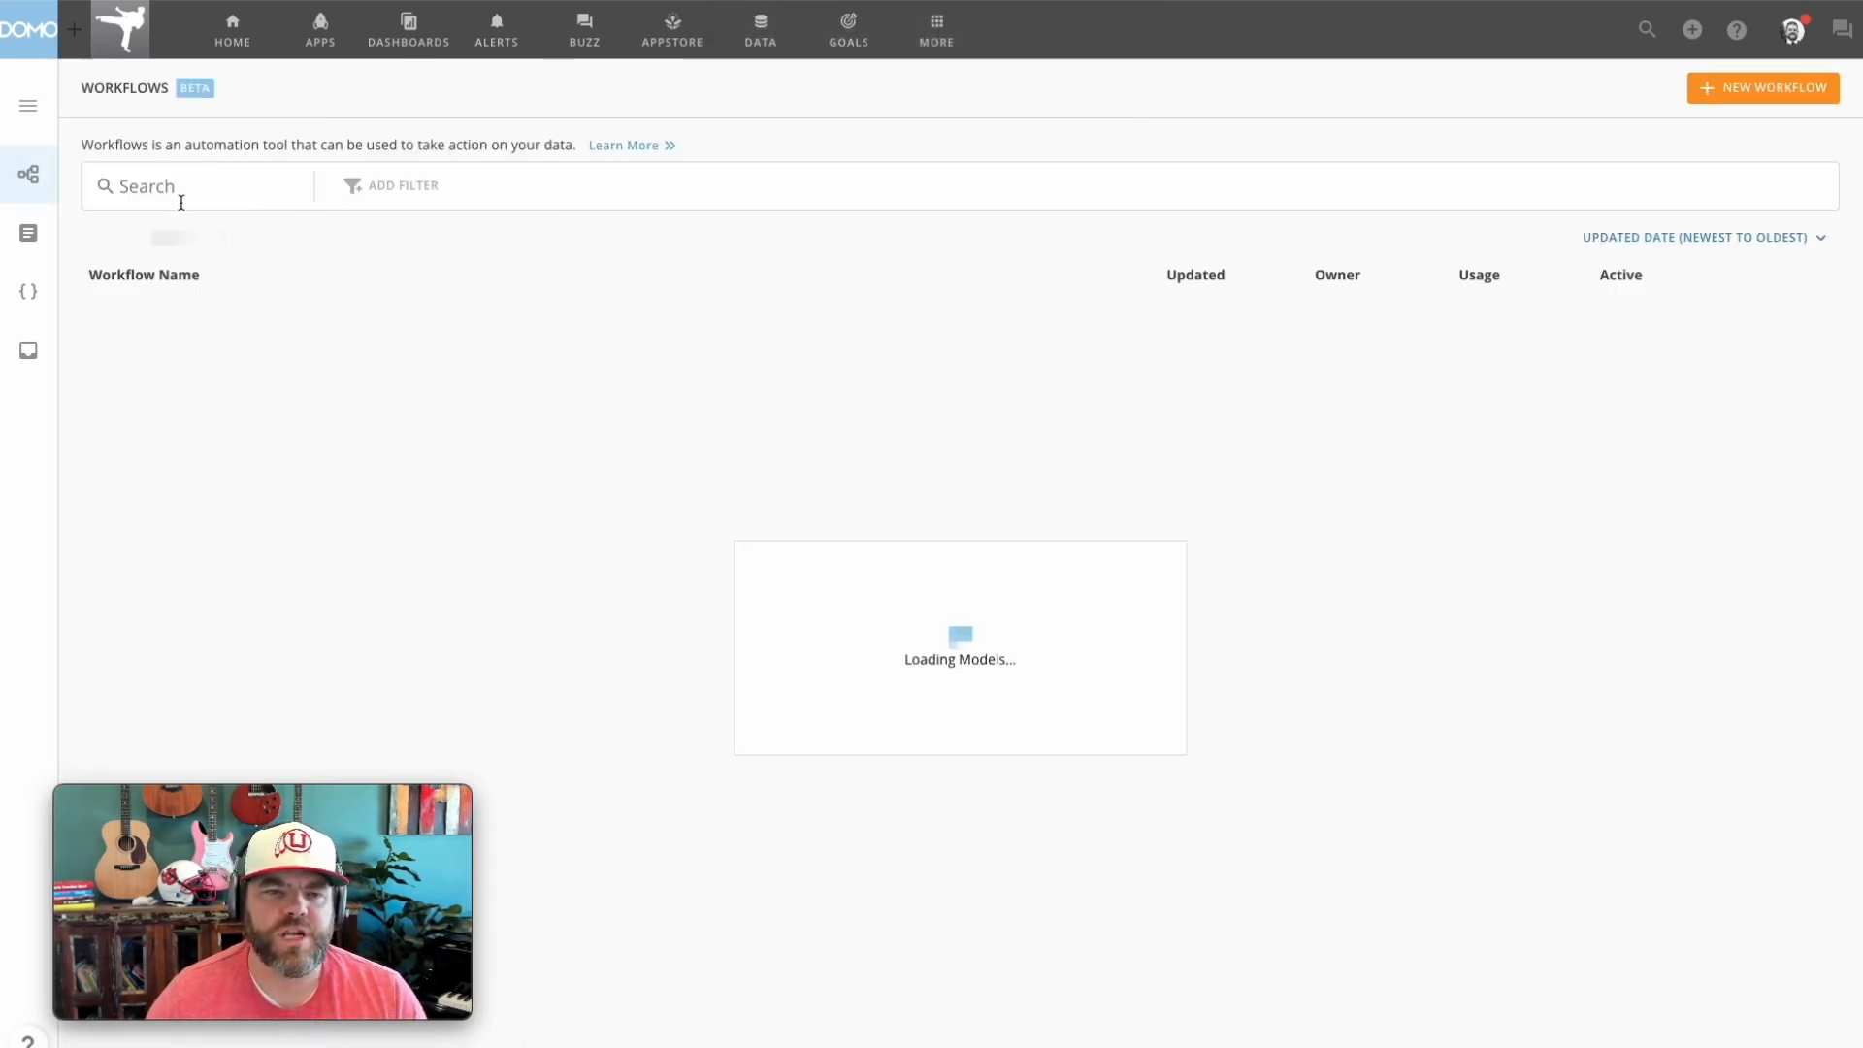